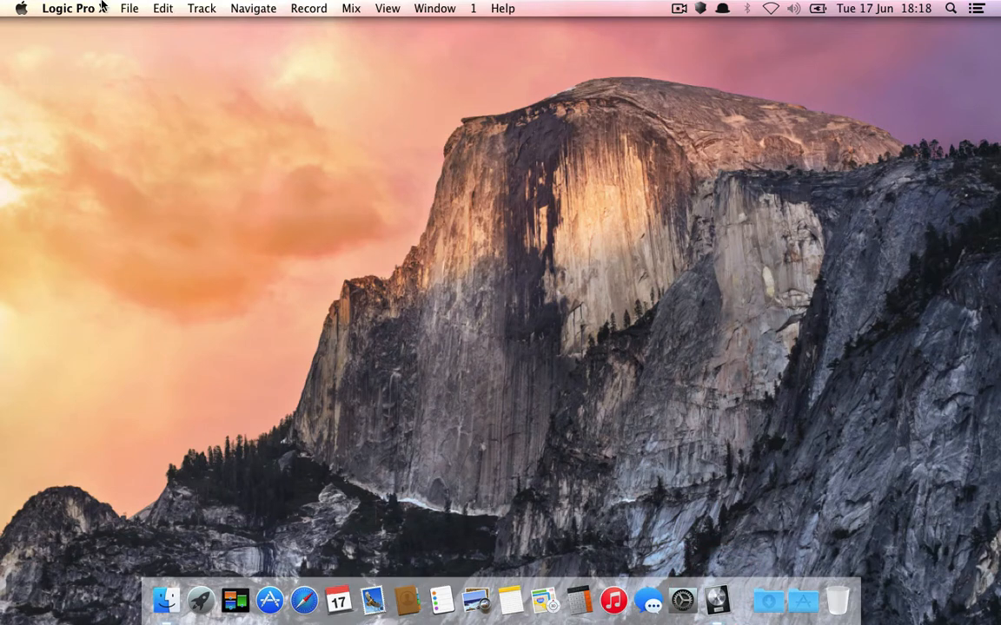
- Create a new project from the Empty Project template
left_click(126, 9)
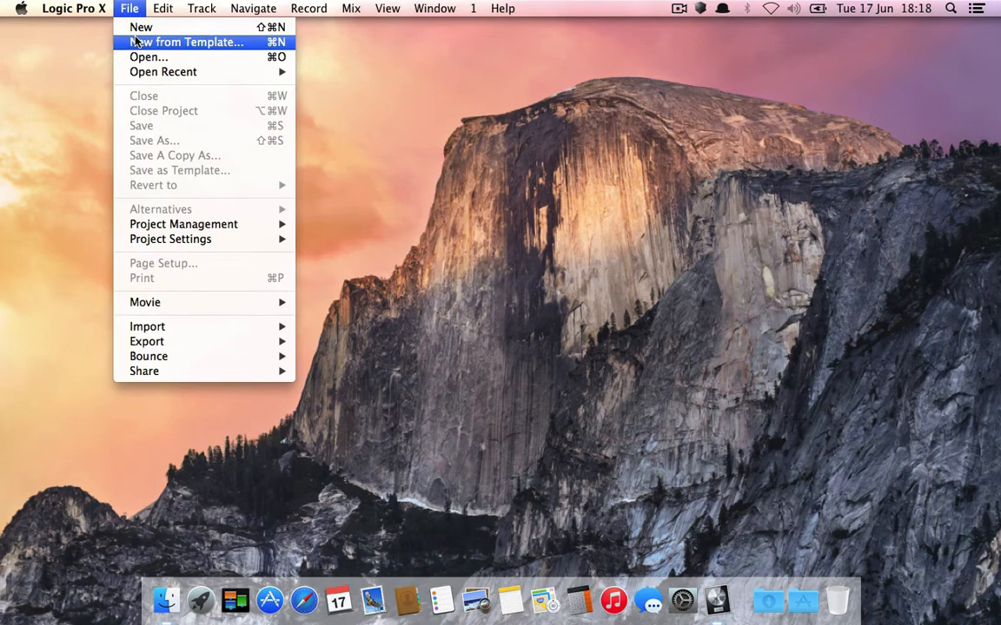
left_click(135, 41)
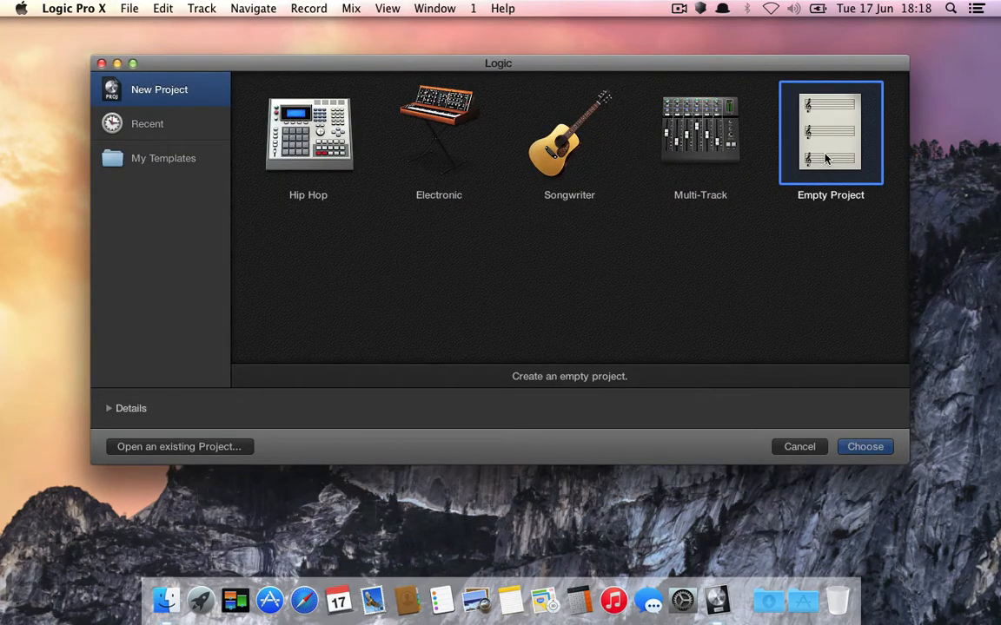
left_click(863, 450)
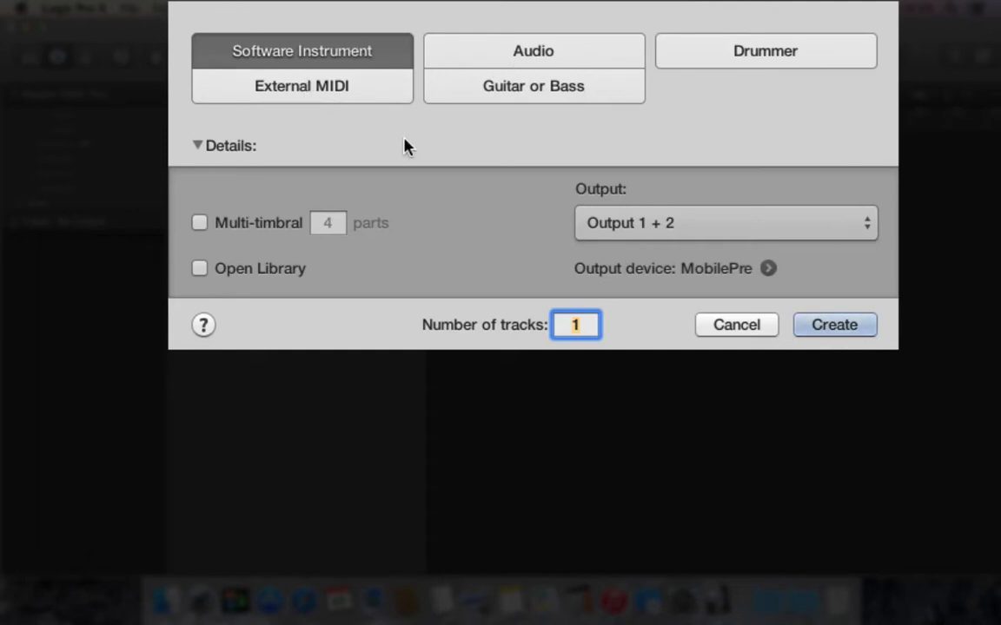
- Add 4 software instrument tracks with Open Library enabled
left_click(234, 270)
type("4")
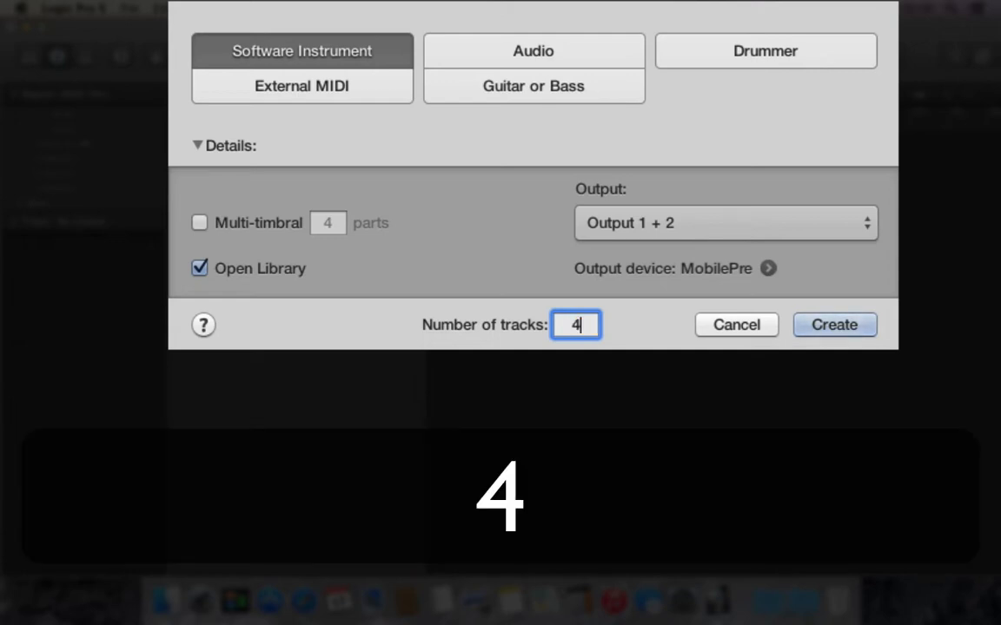
left_click(834, 326)
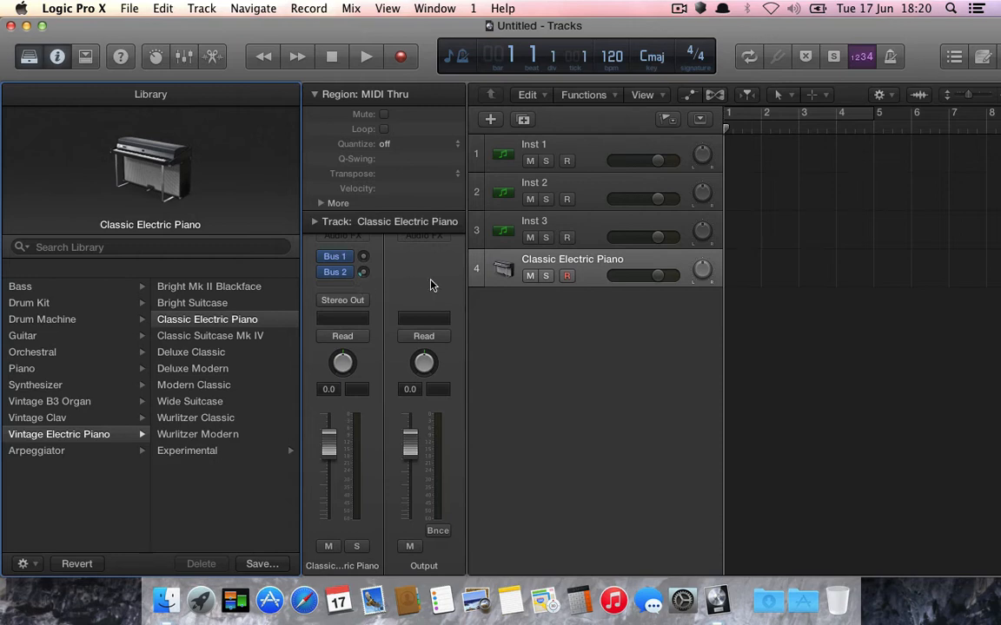
- Look through the four tracks, then hide the inspector while keeping the Library shown
left_click(587, 157)
left_click(588, 189)
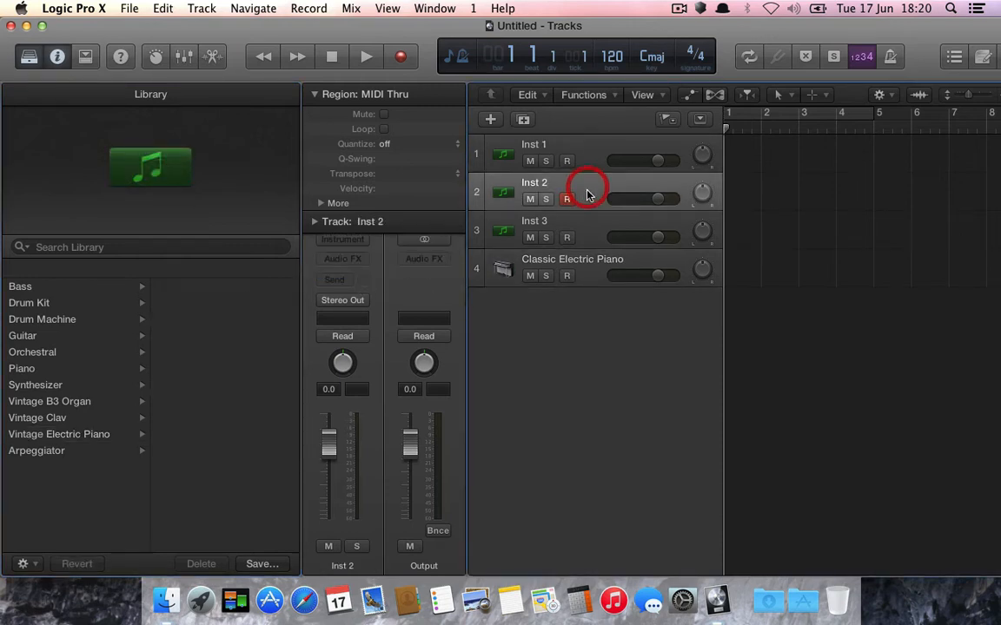
left_click(587, 223)
left_click(585, 276)
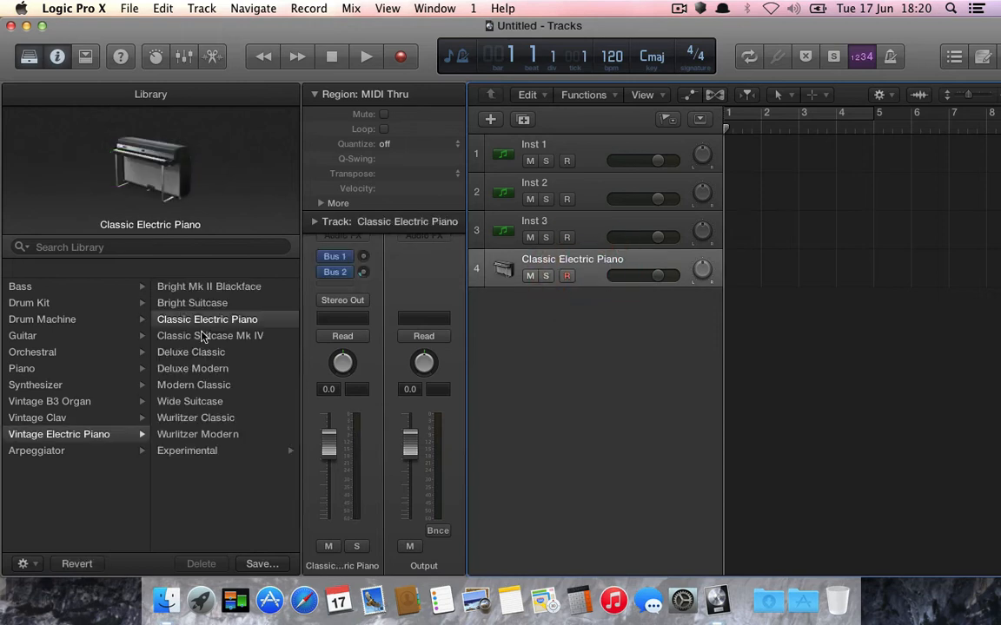
left_click(29, 61)
left_click(29, 61)
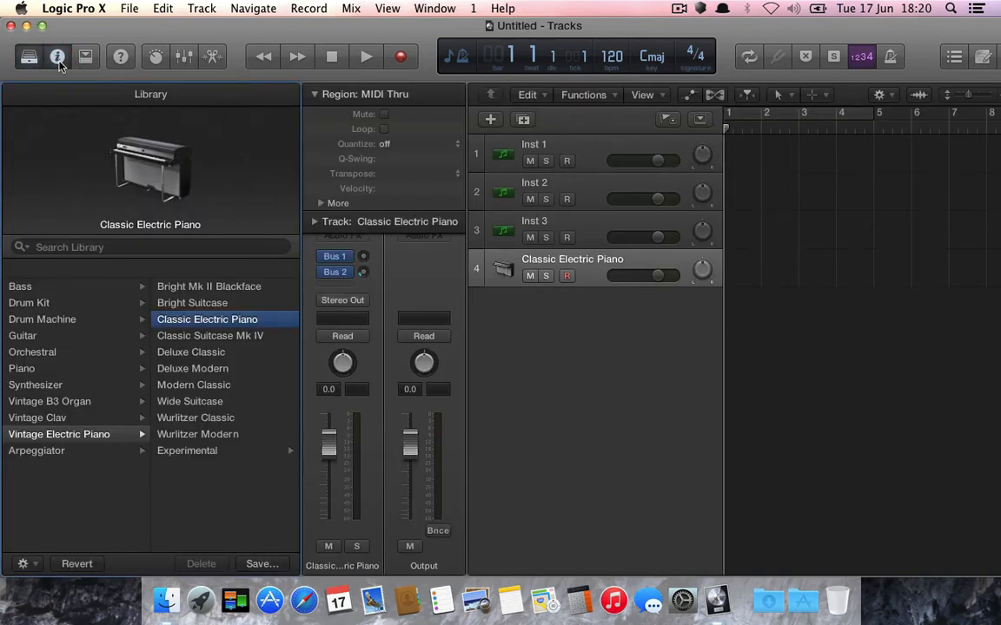
left_click(58, 59)
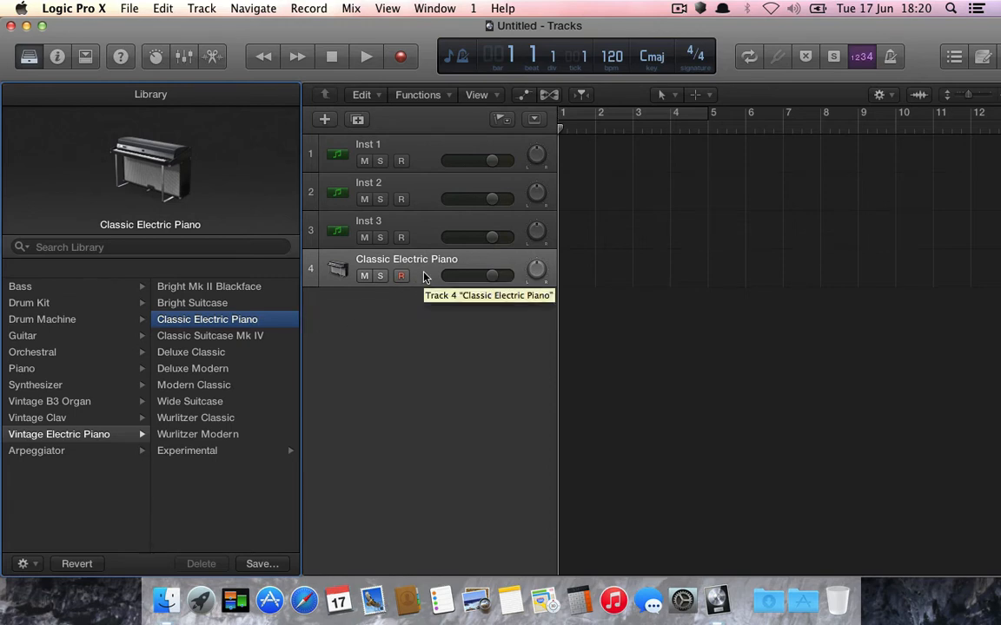
left_click(416, 152)
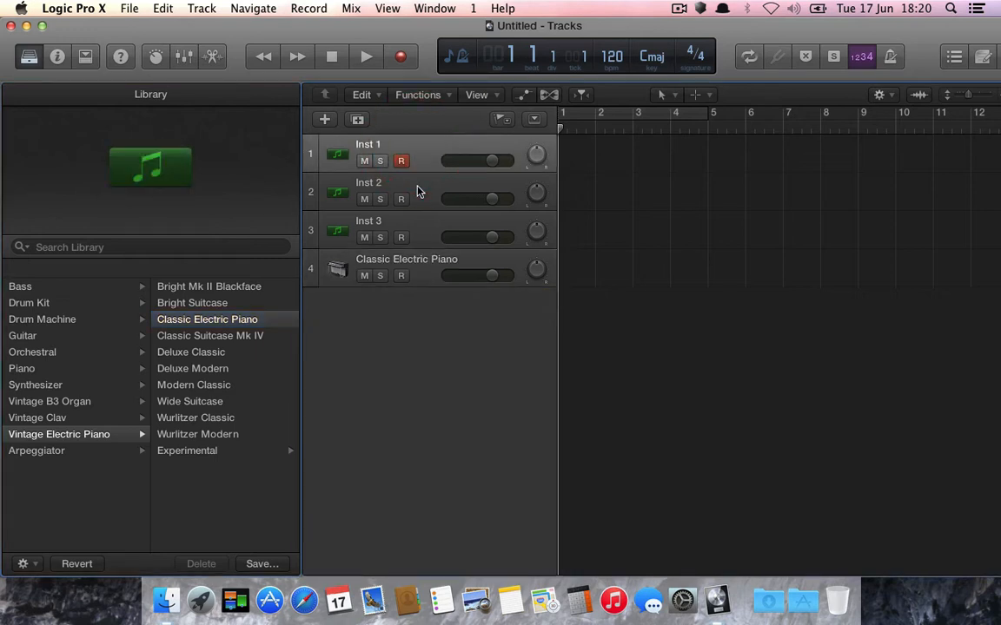
left_click(417, 188)
left_click(419, 229)
left_click(420, 270)
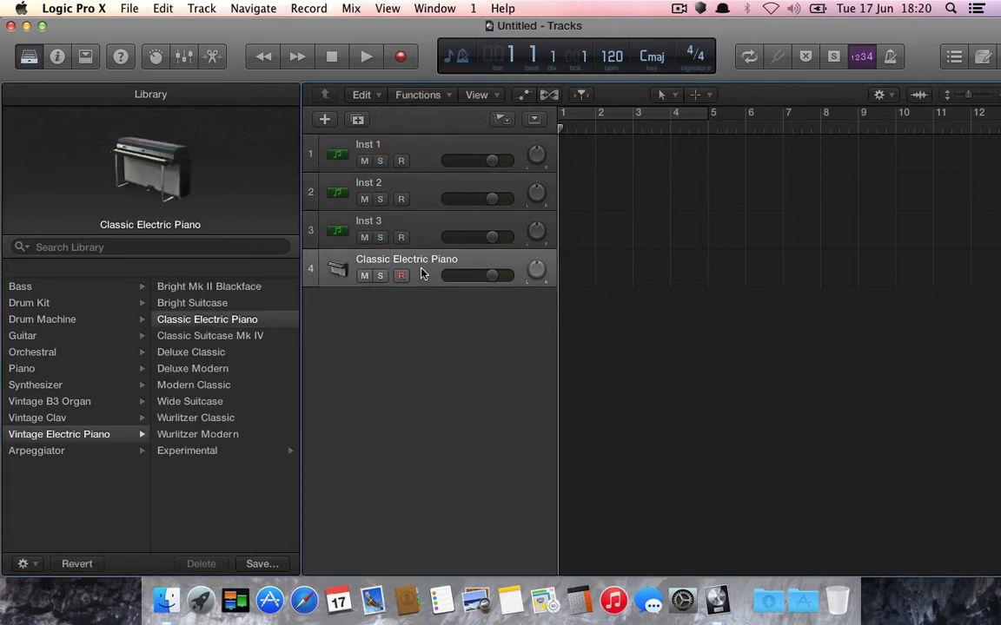
- Assign the Picked Bass patch from the Library's Bass category to track 1
left_click(419, 157)
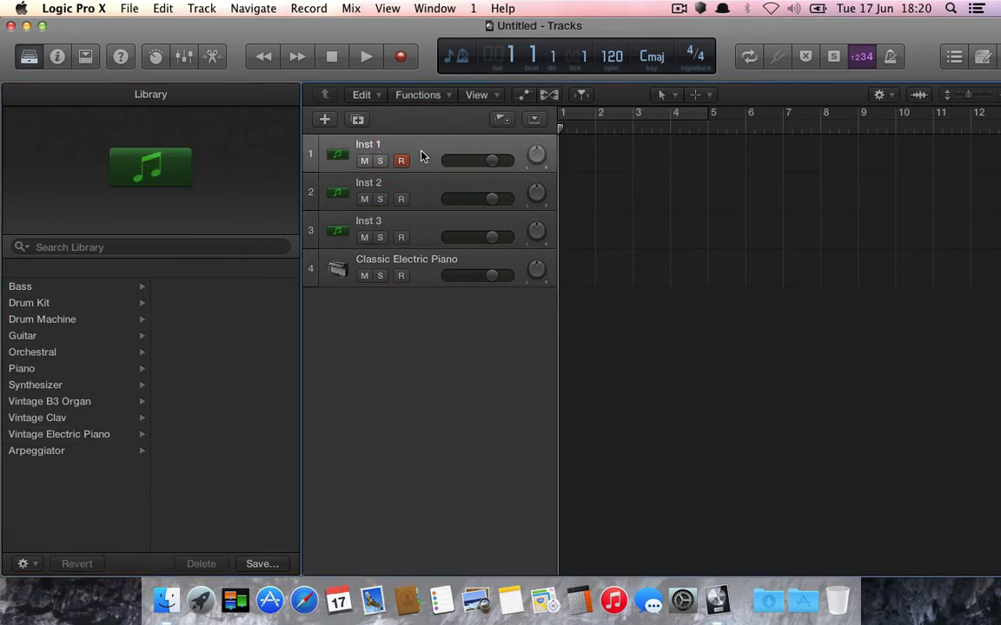
left_click(22, 287)
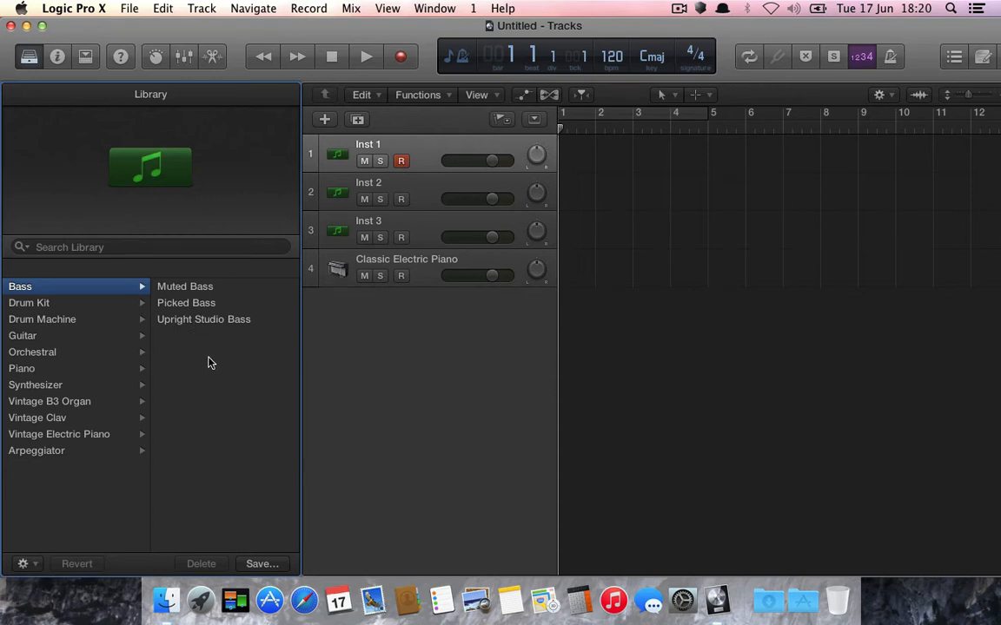
left_click(84, 8)
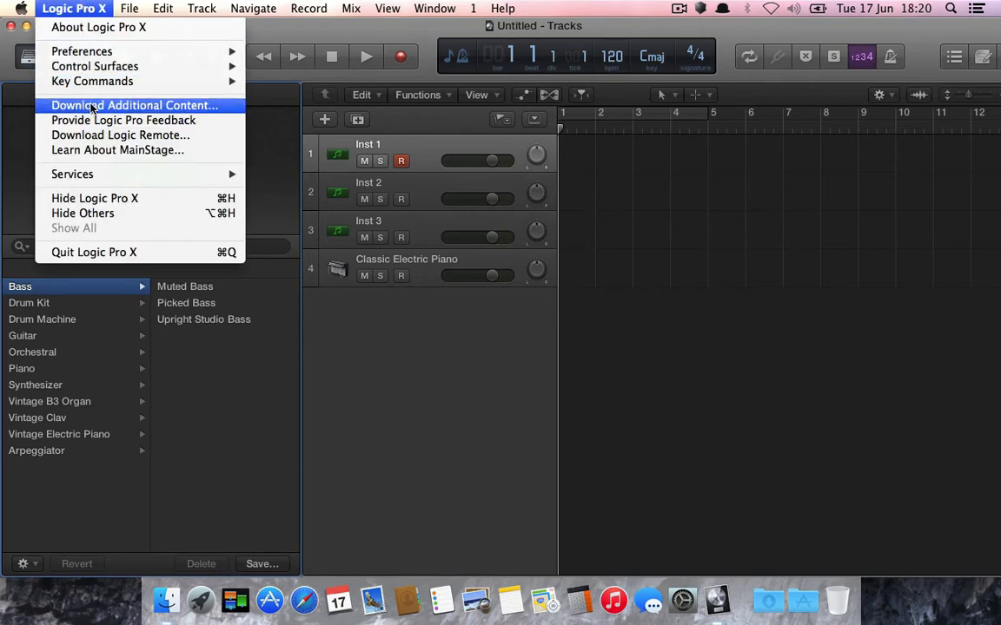
left_click(91, 108)
left_click(615, 223)
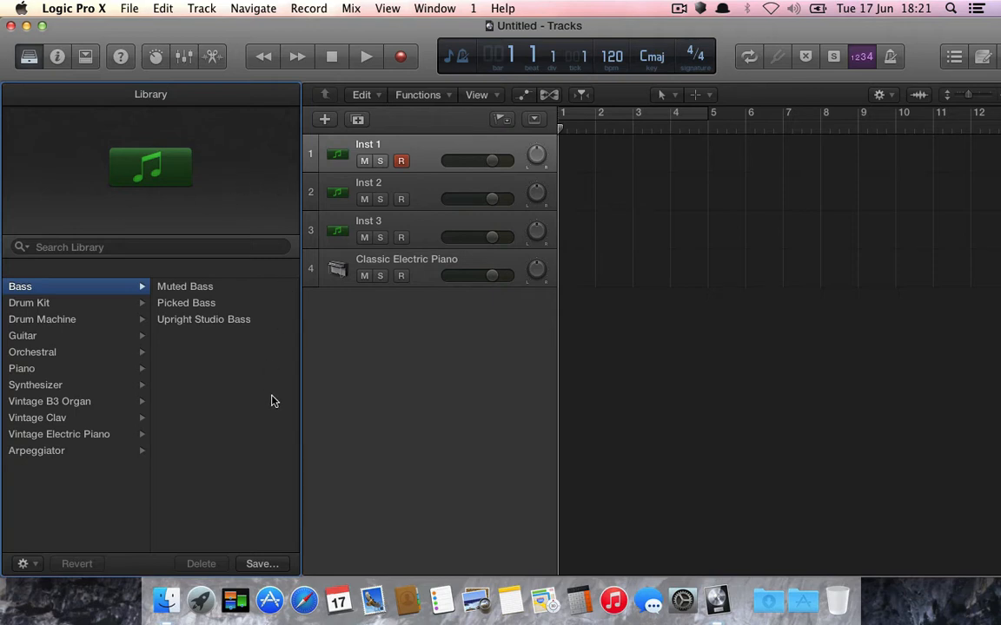
left_click(194, 309)
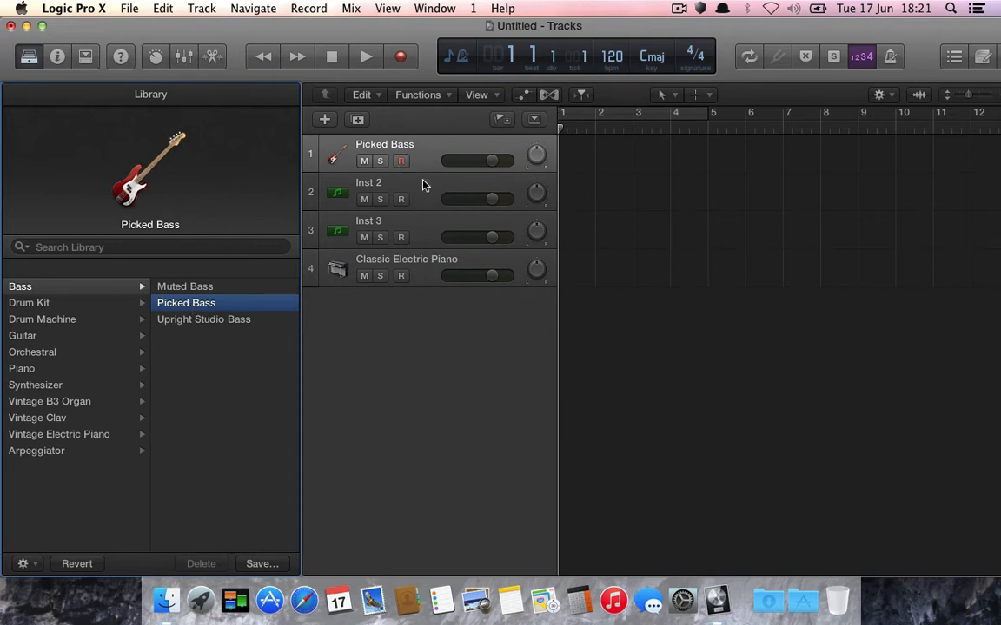
- Assign the Steinway Grand Piano patch from the Piano category to track 2
left_click(423, 184)
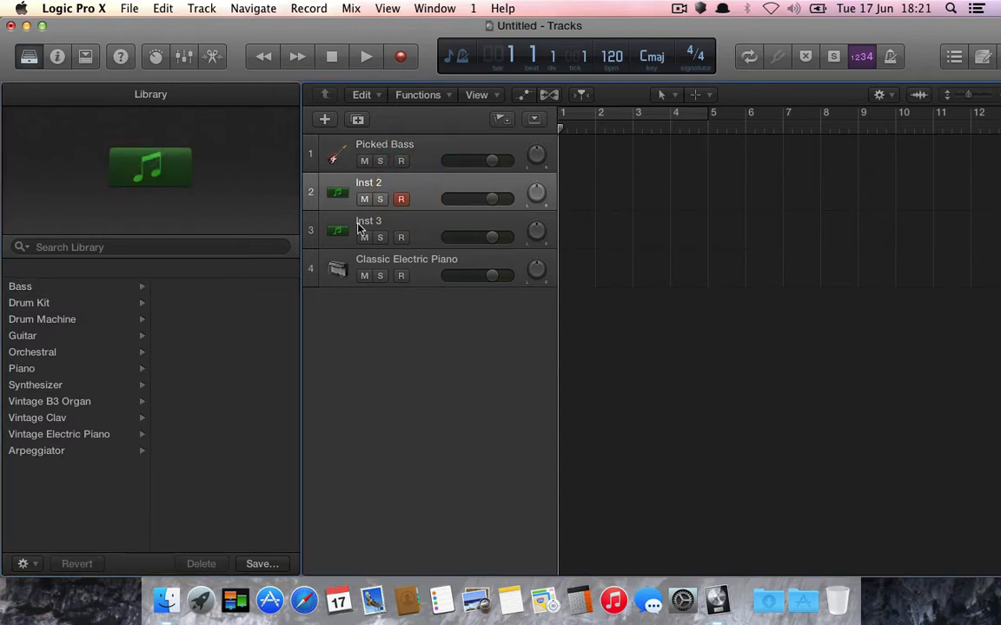
left_click(26, 369)
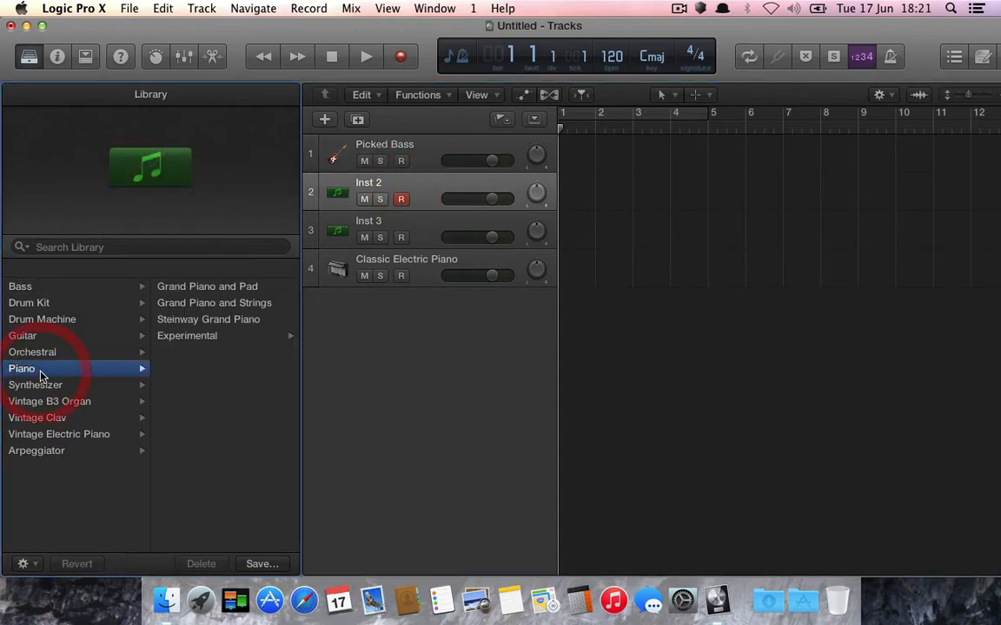
left_click(208, 320)
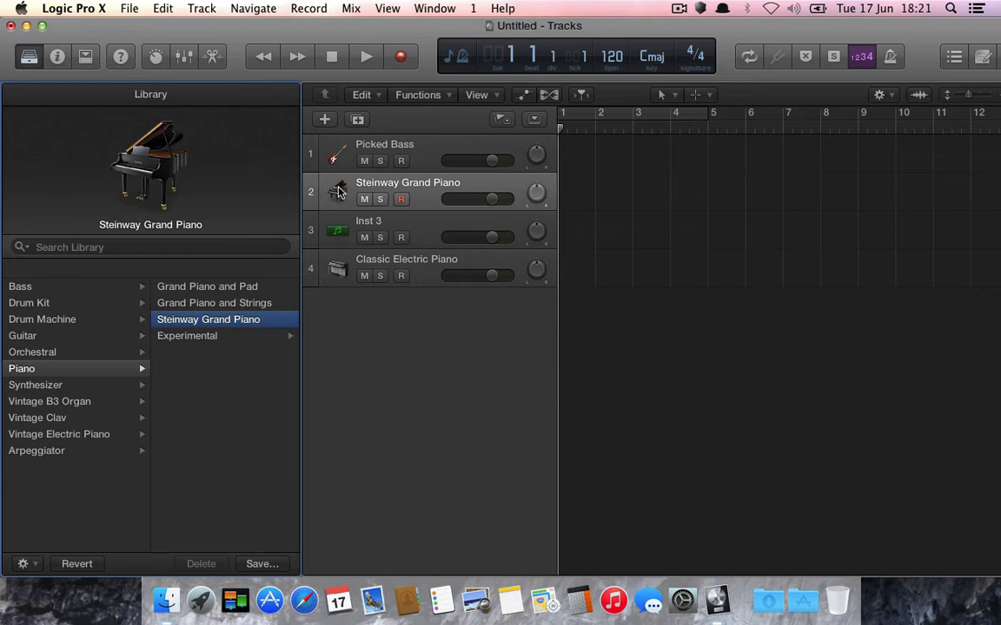
- Assign the 70s Analog Lead patch from the Synthesizer Lead category to track 3
left_click(408, 226)
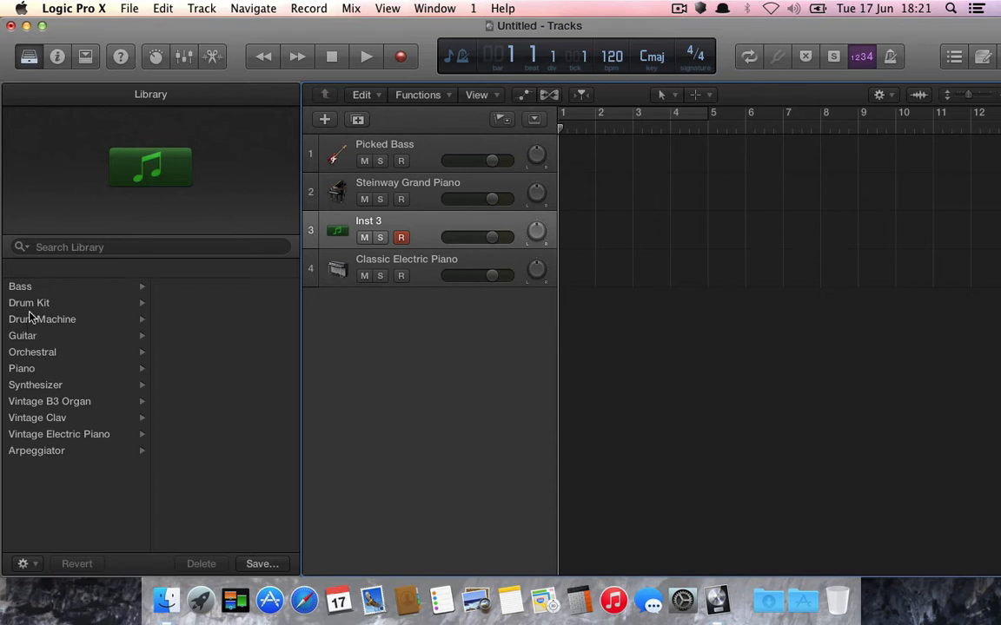
left_click(29, 385)
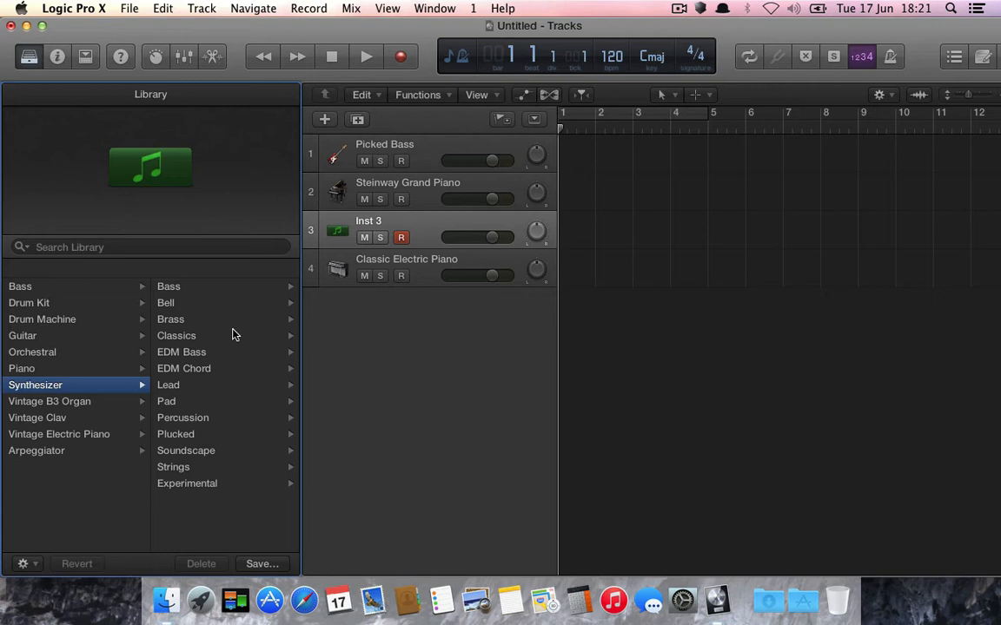
left_click(176, 386)
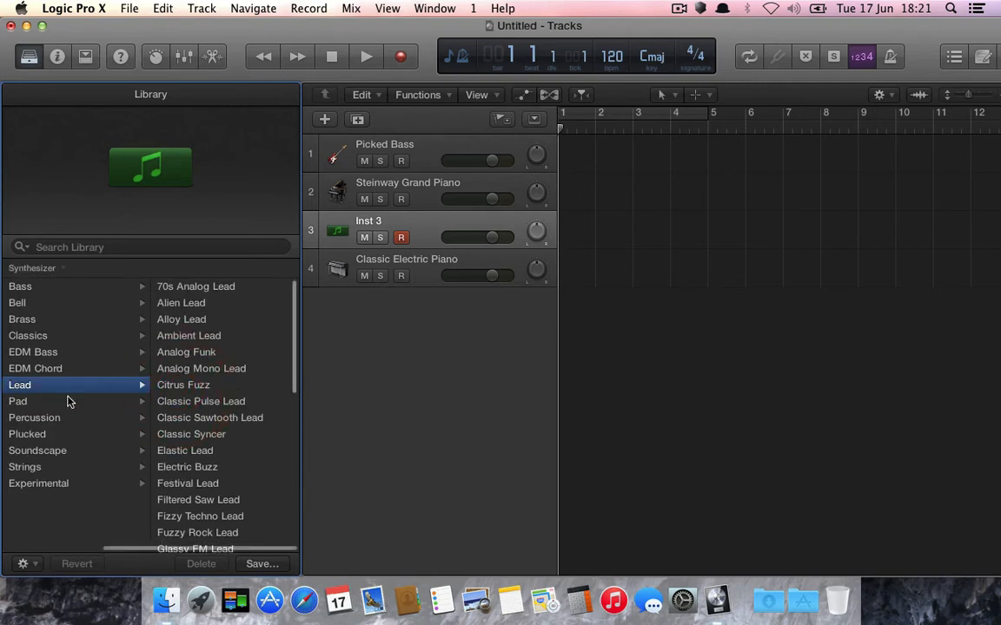
left_click(189, 289)
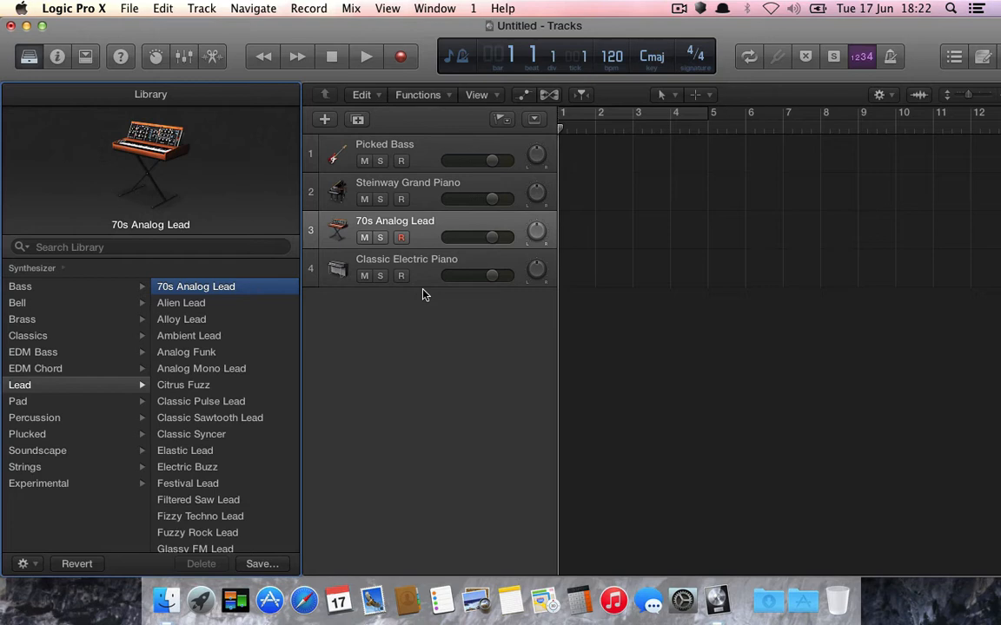
- Hide the Library, select the Picked Bass track and set the secondary tool to the Pencil Tool
left_click(29, 57)
left_click(122, 149)
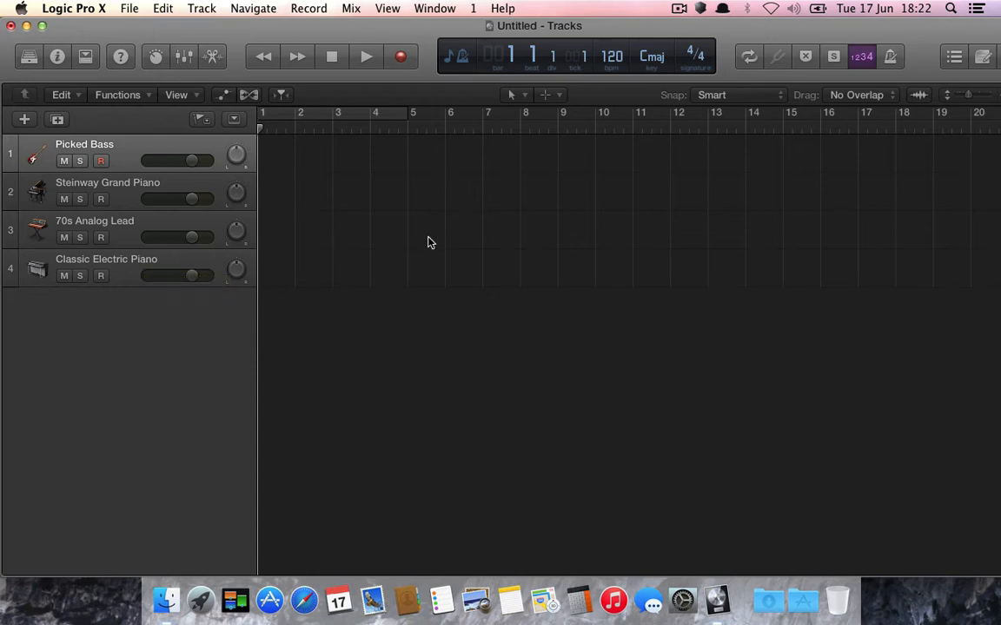
left_click(555, 98)
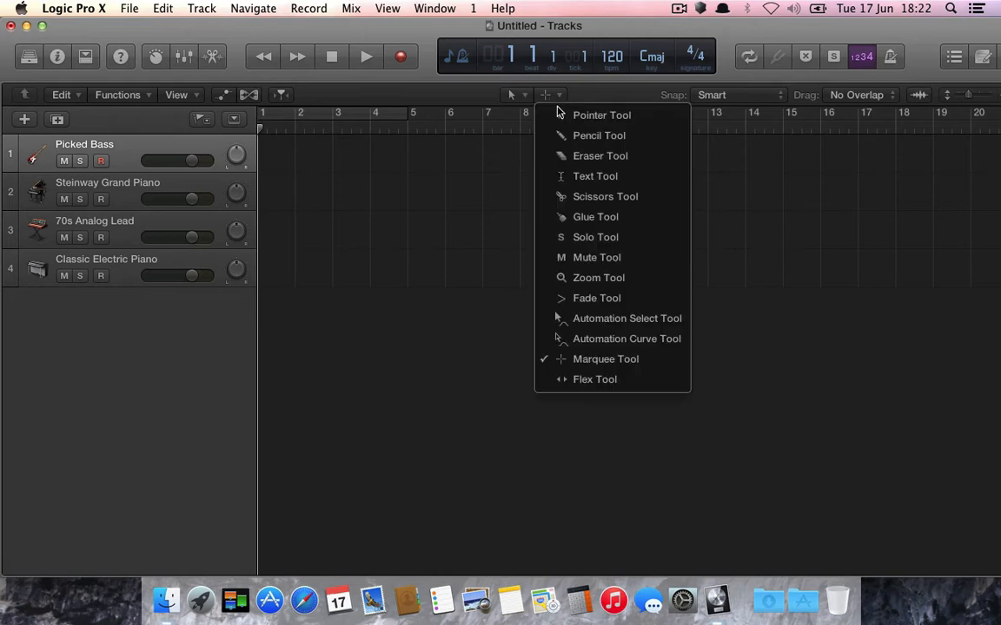
left_click(575, 136)
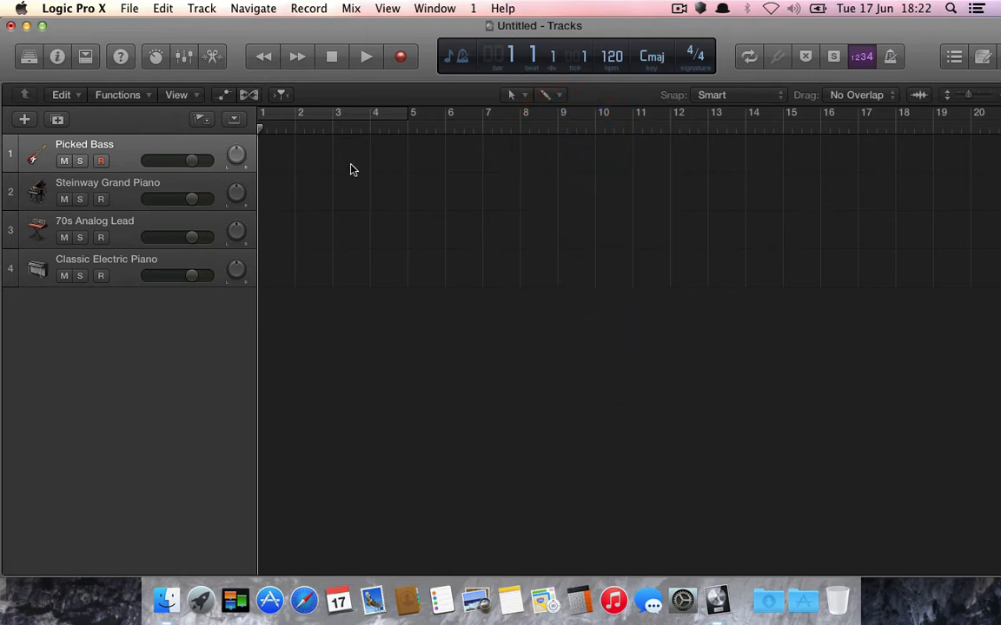
- Draw an empty one-bar region at bar 1 on the Picked Bass track and open it in an enlarged Piano Roll
key("super")
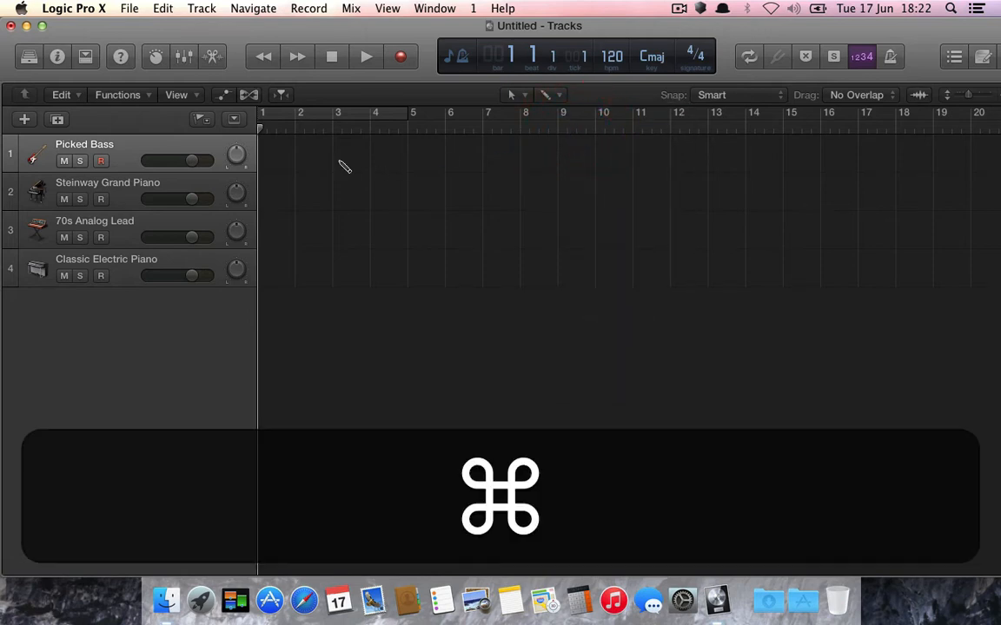
left_click(280, 159, "super")
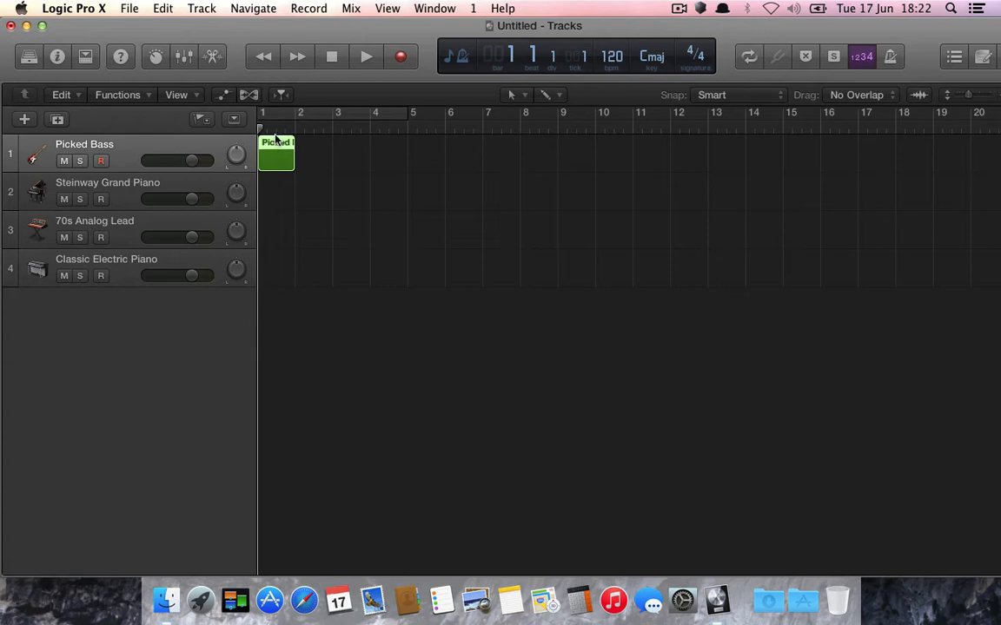
double_click(276, 145)
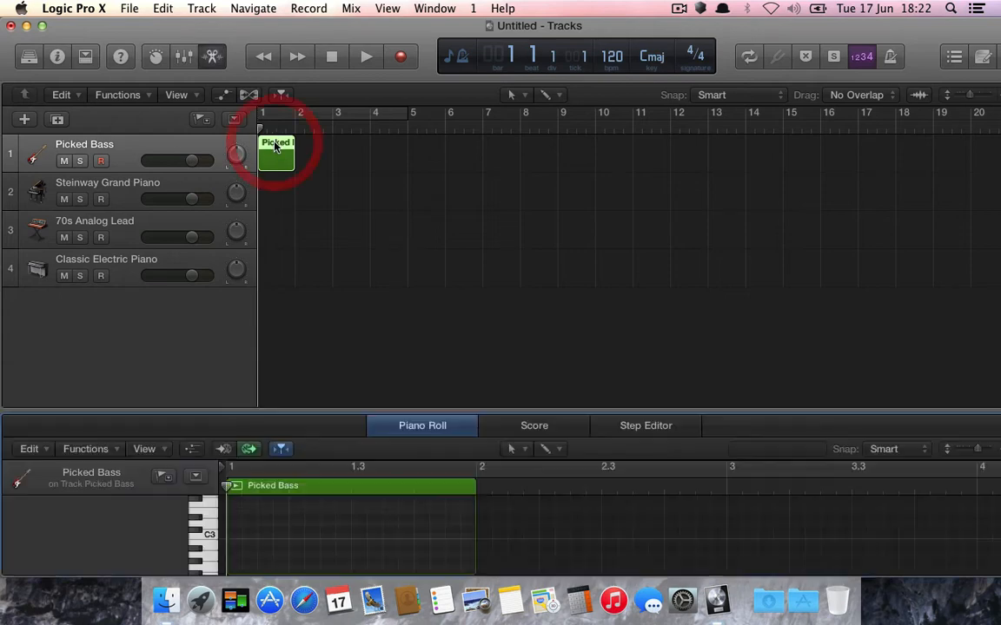
left_click_drag(337, 409, 315, 107)
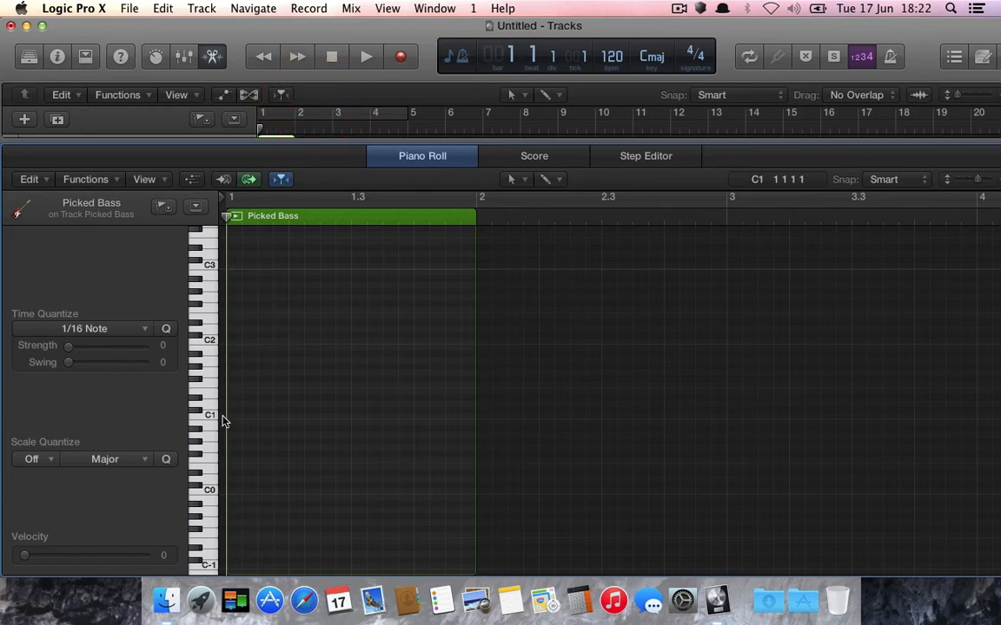
- Run through the Piano Roll keys from about C1 to C3, close the editor and delete the empty Picked Bass region
left_click_drag(213, 423, 212, 266)
key("super")
key("e")
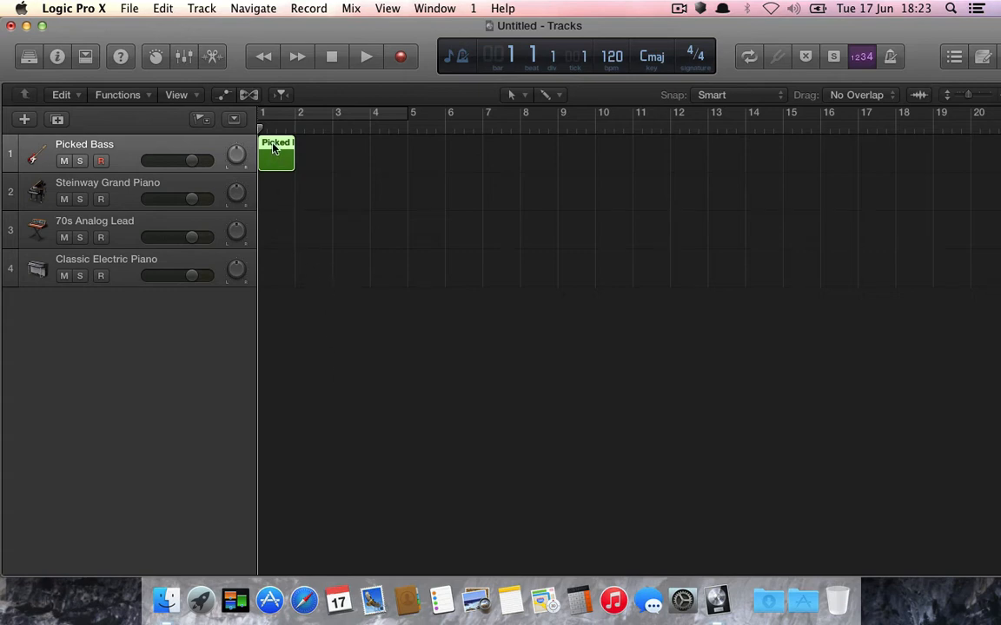
key("Delete")
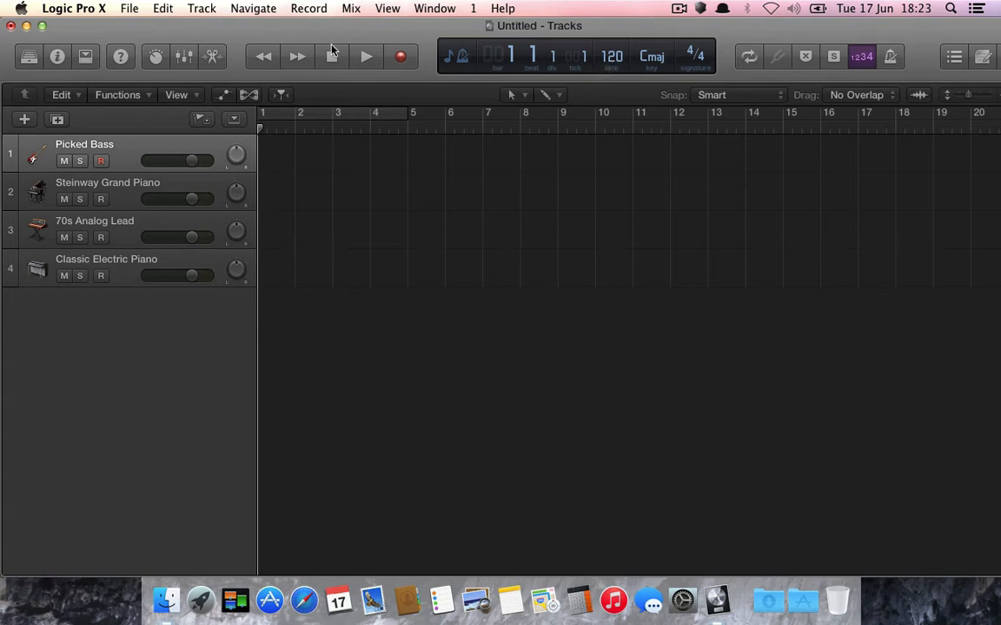
- Fit the project window to the screen and toggle the metronome click
left_click(42, 26)
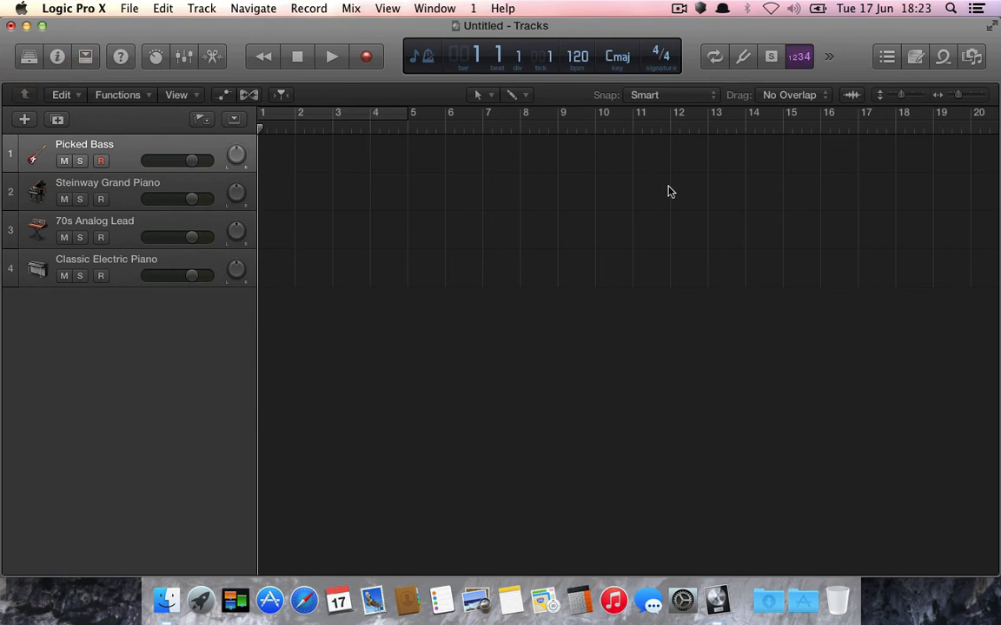
left_click(828, 58)
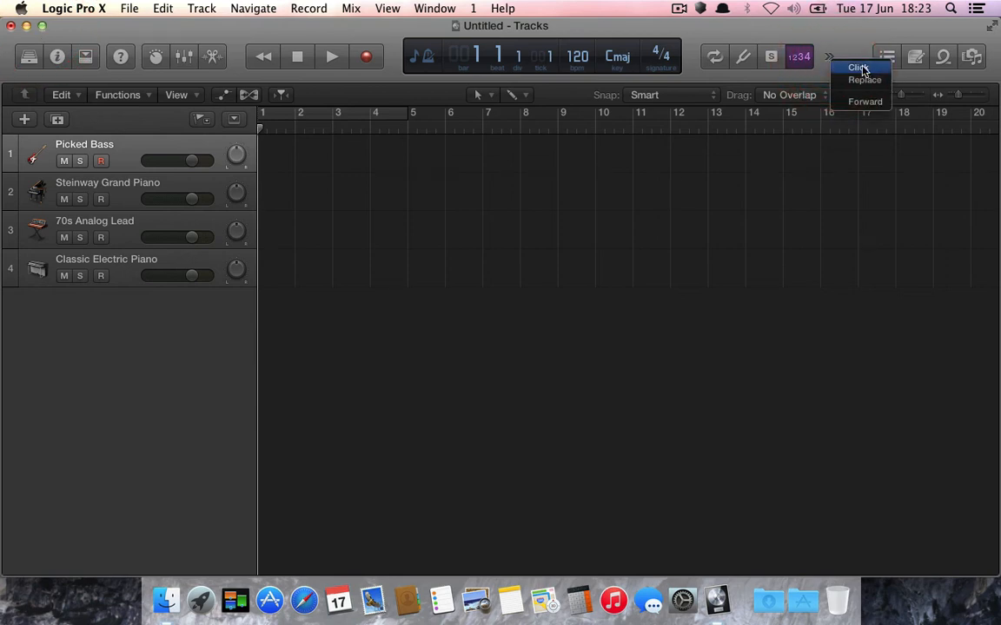
left_click(859, 66)
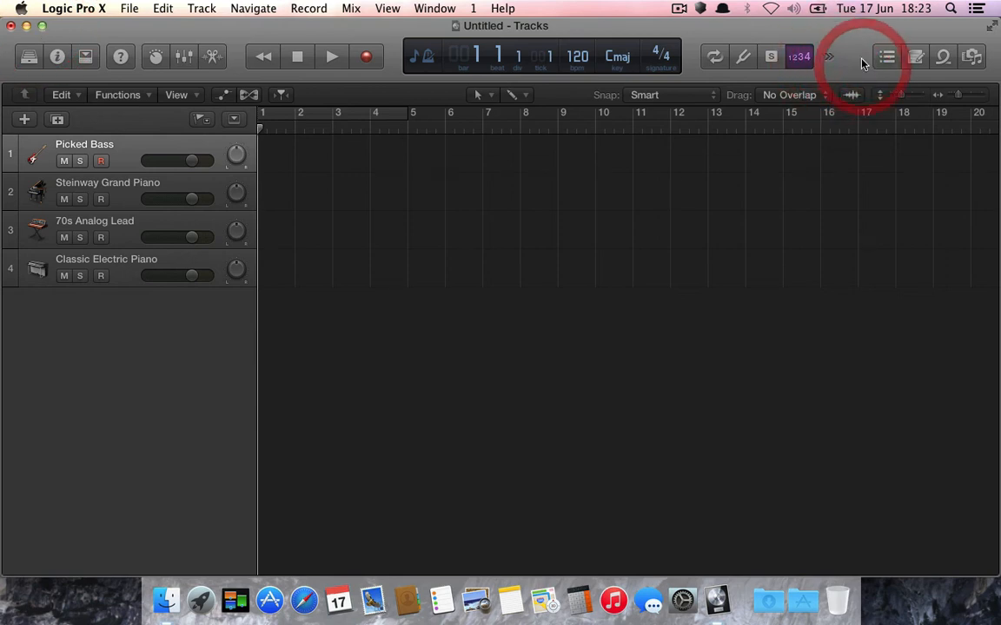
- Set the project tempo to 100 bpm and record-enable the Classic Electric Piano track
left_click(575, 59)
left_click_drag(575, 60, 576, 107)
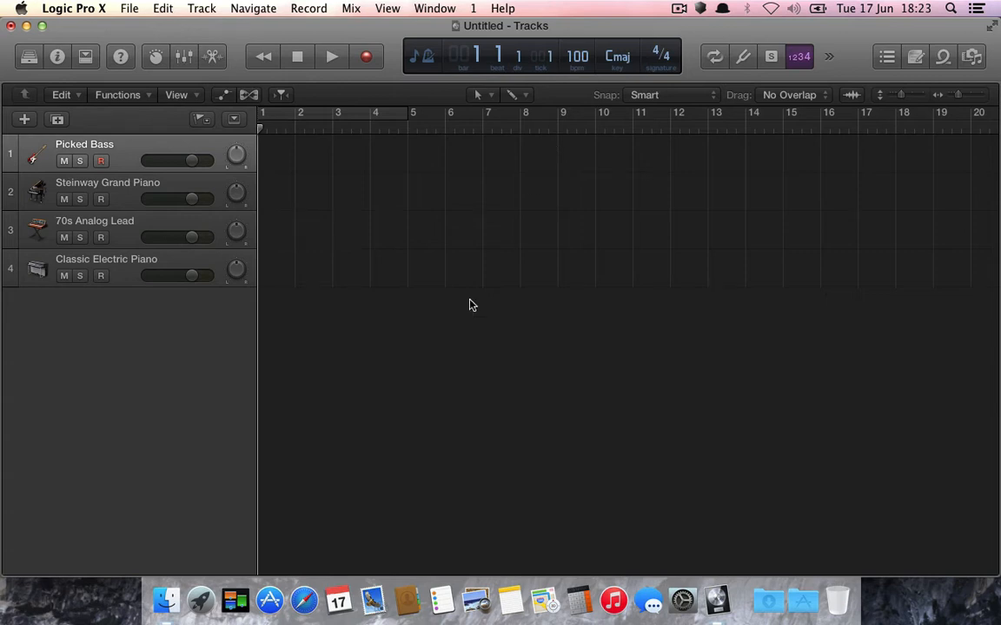
left_click(128, 269)
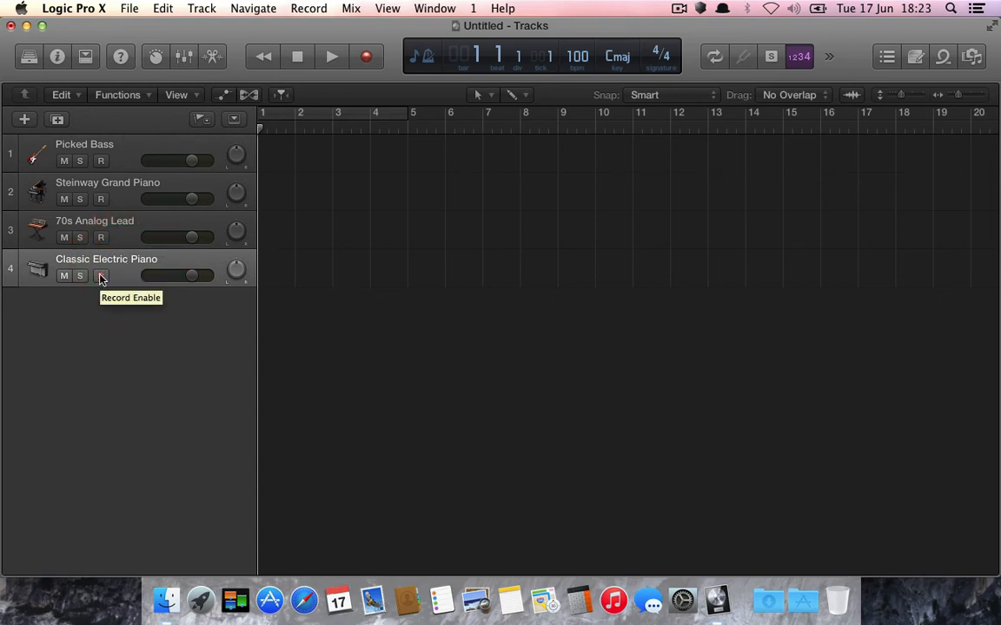
left_click(100, 276)
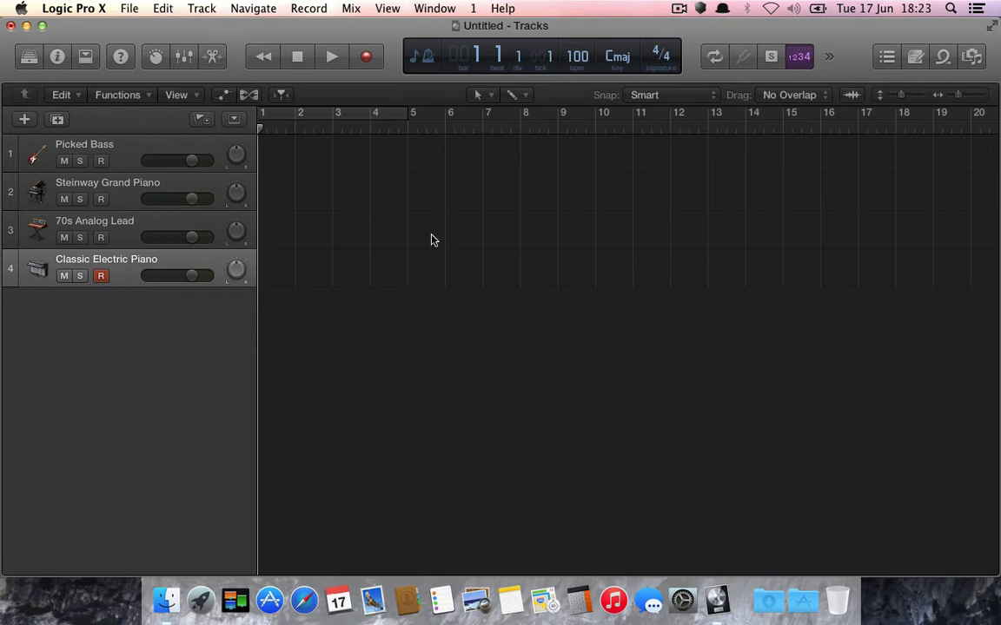
- Show the Musical Typing keyboard for the Classic Electric Piano track and move it higher over the tracks area
left_click(435, 8)
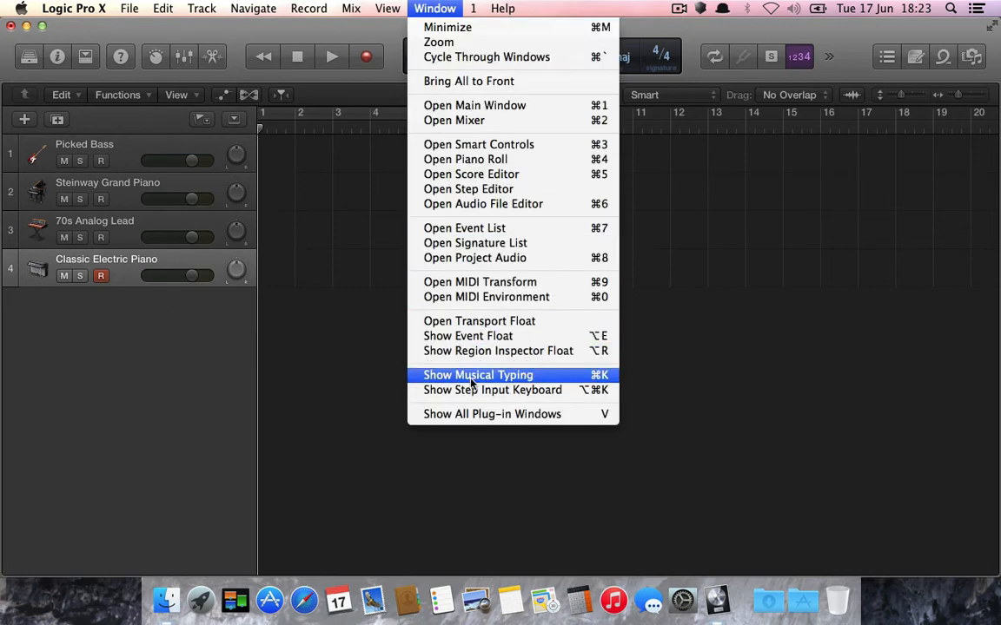
left_click(361, 359)
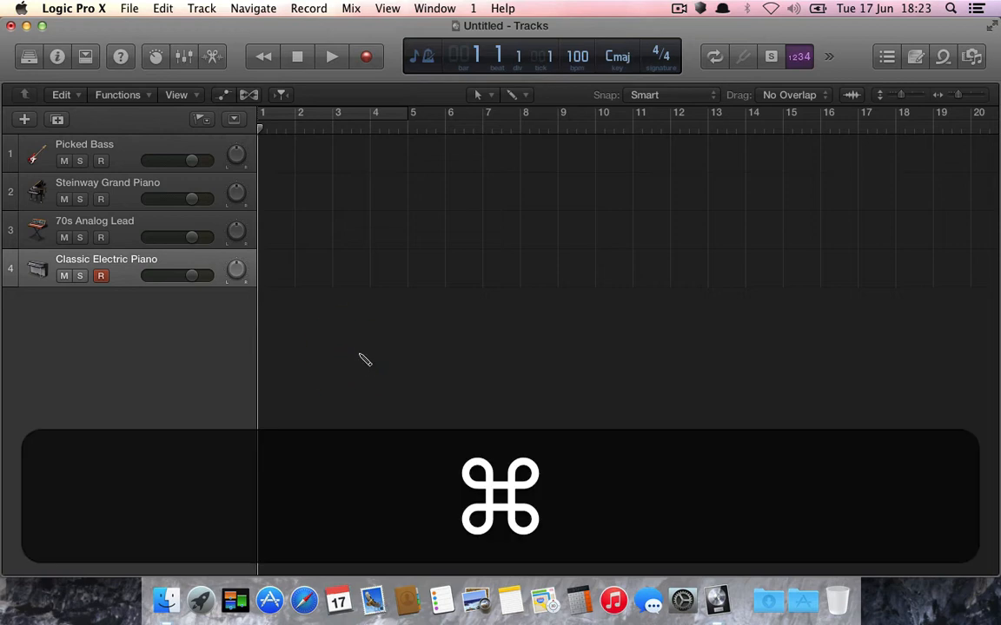
key("super+k")
left_click_drag(458, 305, 432, 261)
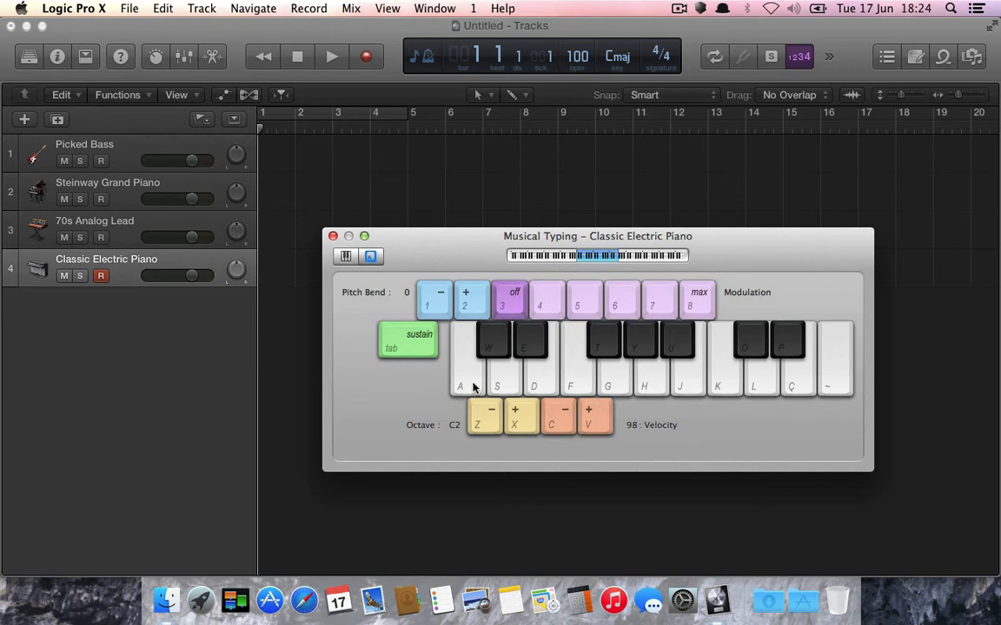
- Try out the notes C, E and G of the electric piano with Musical Typing, and close the keyboard
key("a")
key("d")
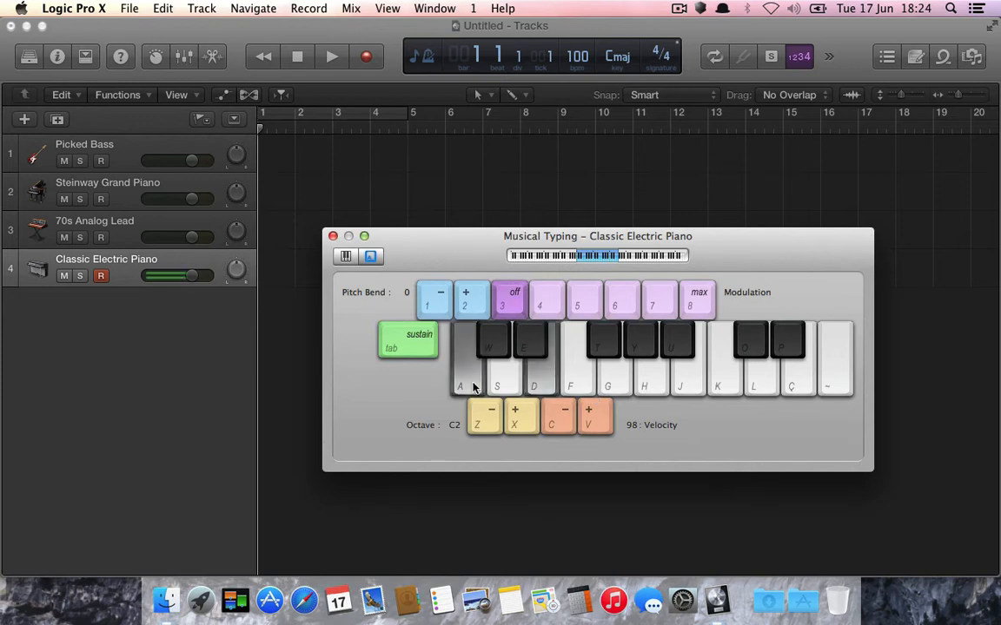
key("g")
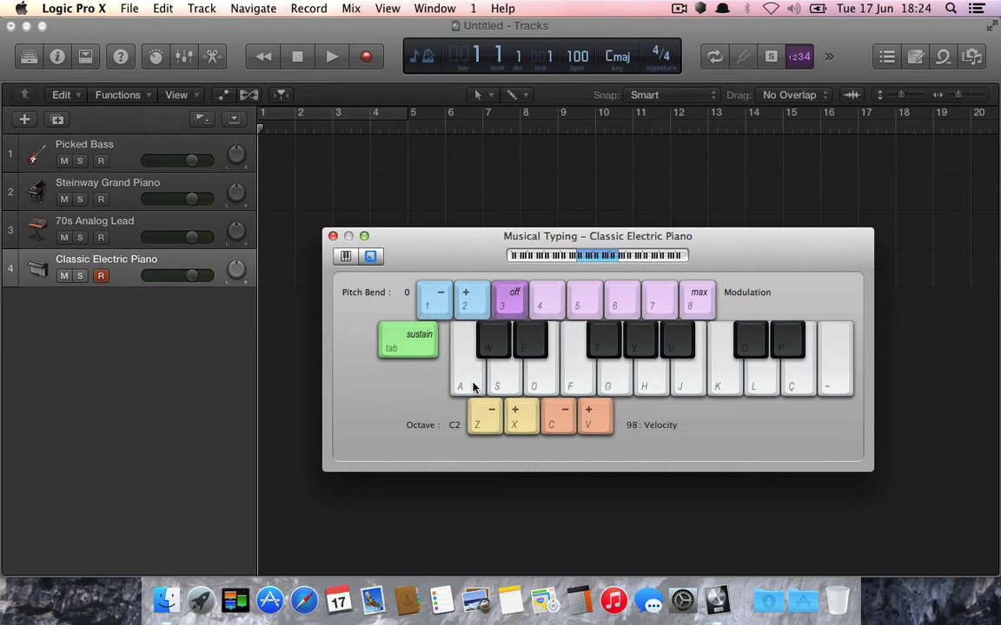
key("a")
left_click(333, 236)
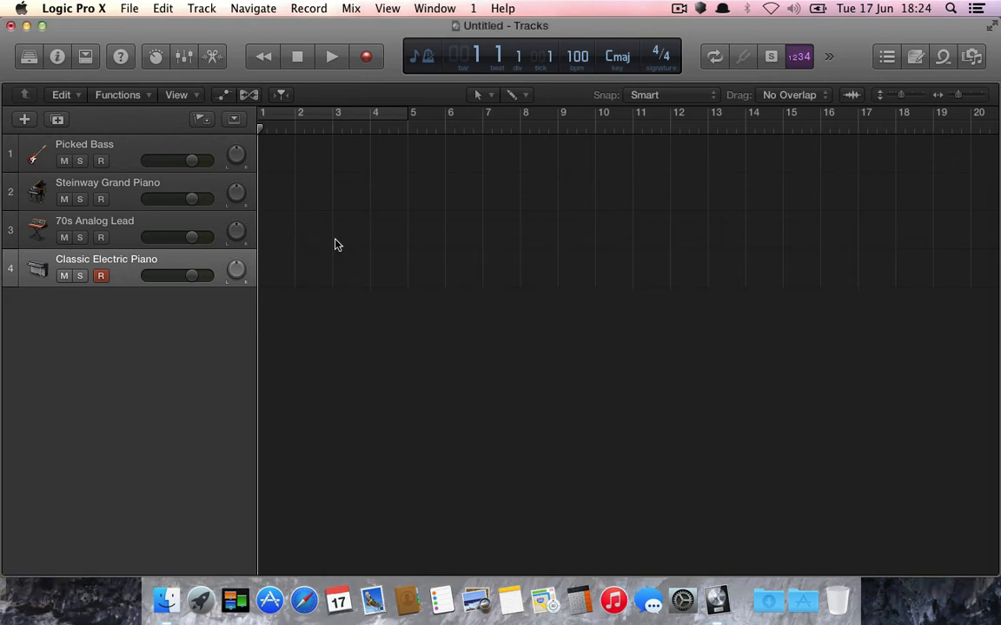
- Open the Mixer in its own window and look over the channel strips down to their names
key("super")
key("super+2")
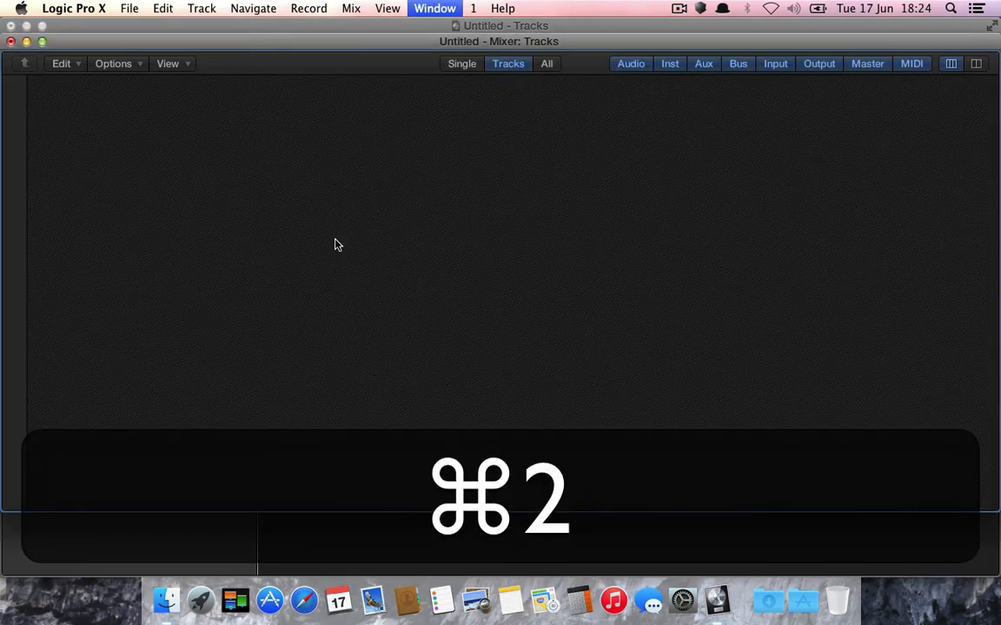
scroll(342, 255, "up", 3)
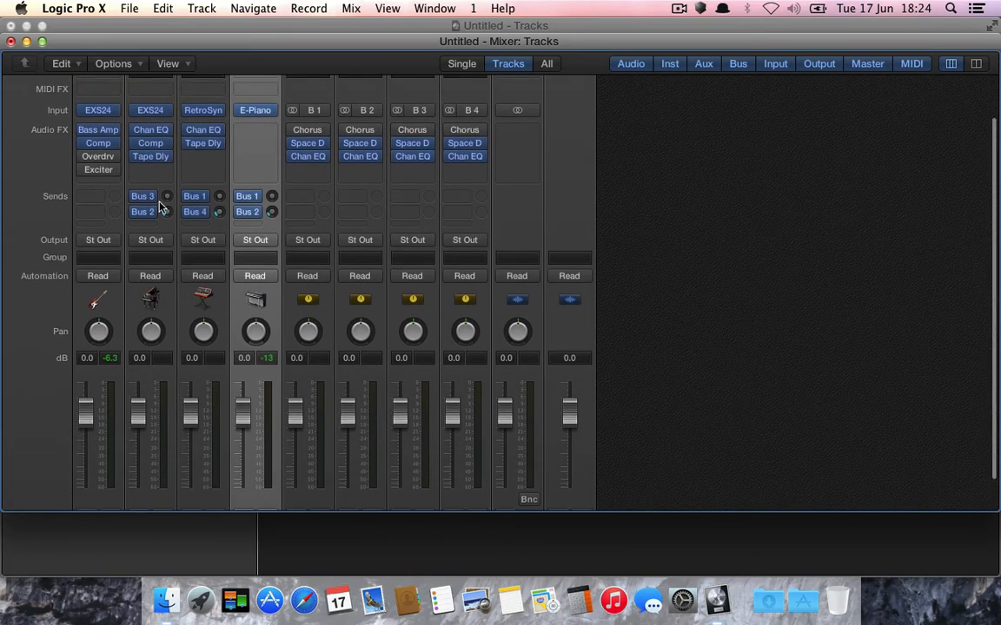
scroll(360, 332, "down", 3)
scroll(371, 335, "up", 1)
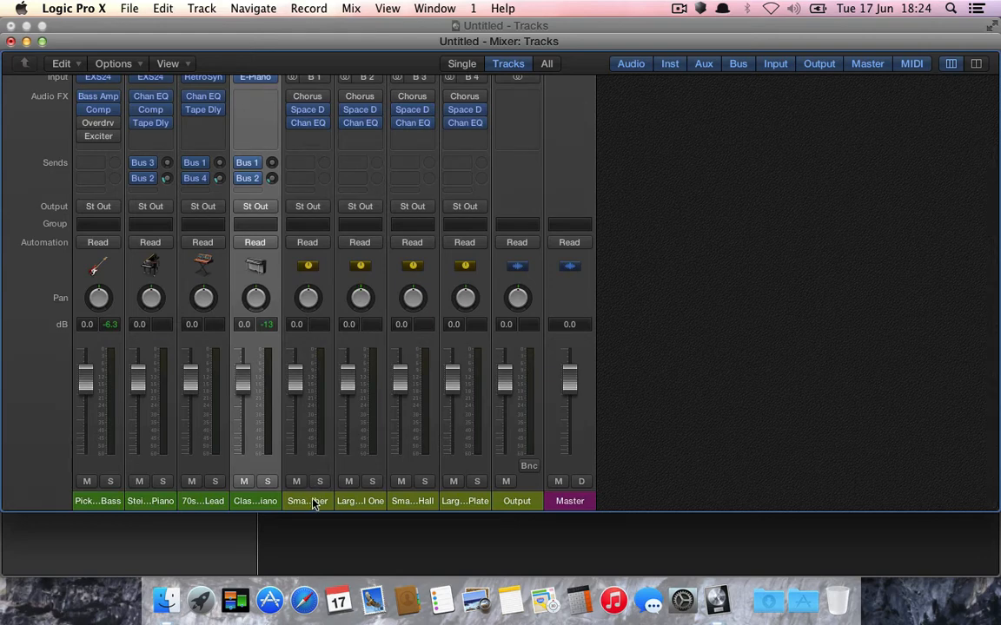
- Go through the Large Hall, Small Hall and Large Plate reverb aux channels and their effects in the Mixer
left_click(354, 501)
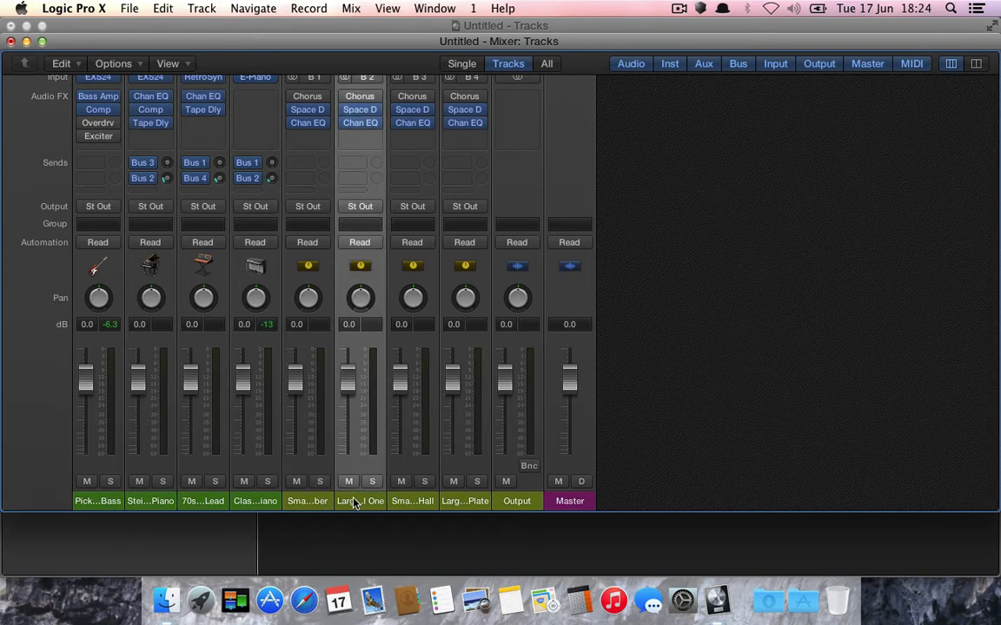
left_click(412, 501)
left_click(463, 502)
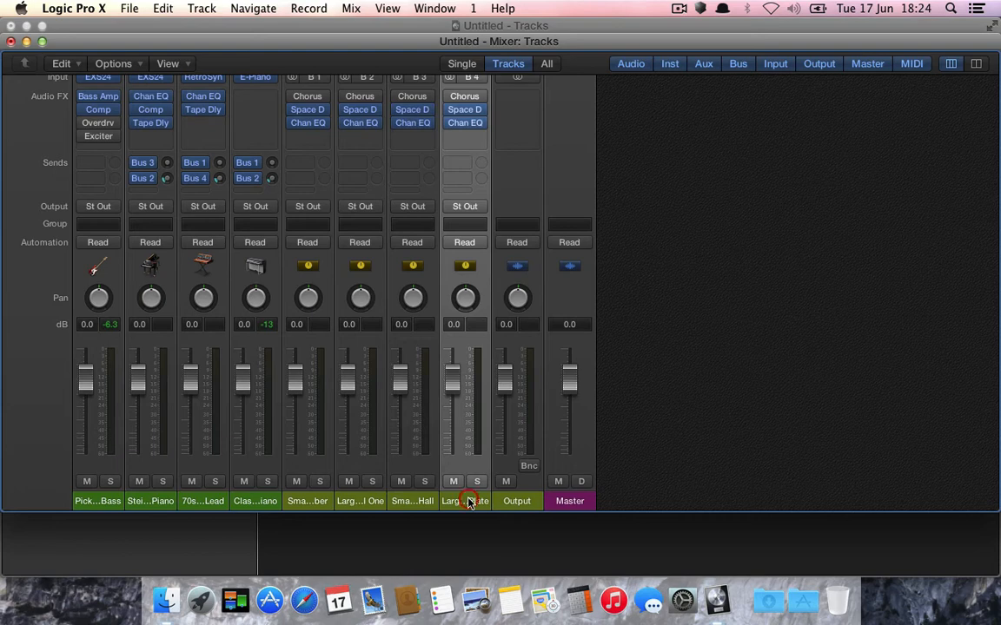
double_click(466, 501)
left_click(420, 502)
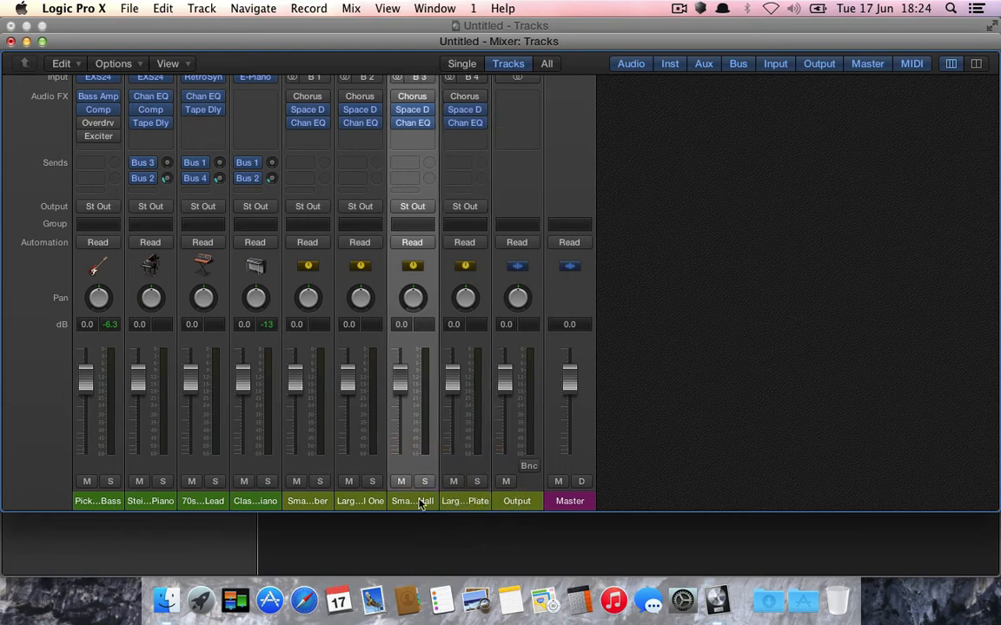
scroll(353, 147, "up", 1)
scroll(353, 147, "up", 1)
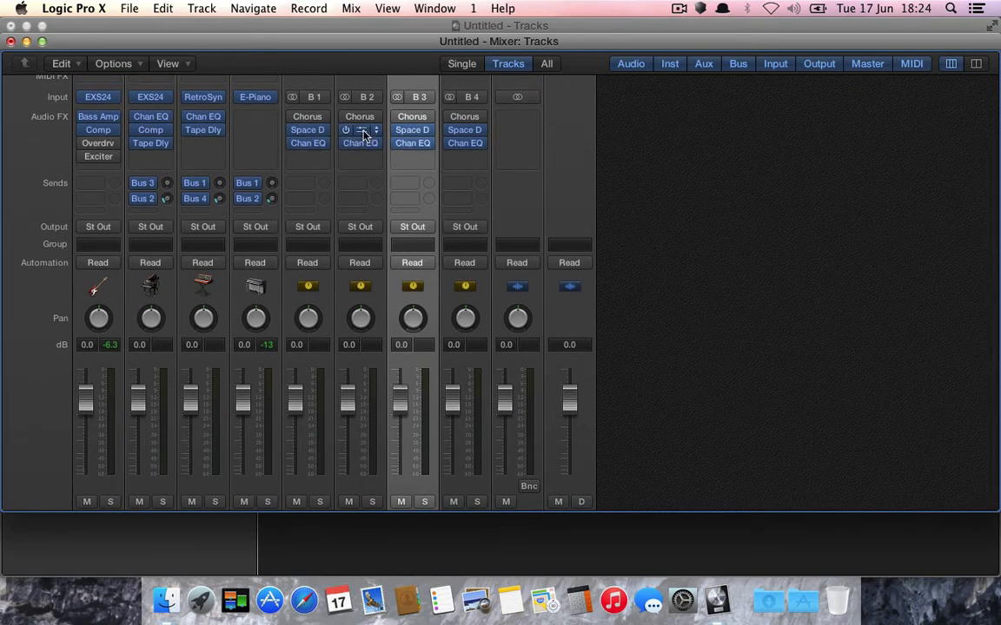
- Inspect the Space Designer reverb on the Bus 2 aux channel and its preset list, and close the plug-in
left_click(363, 132)
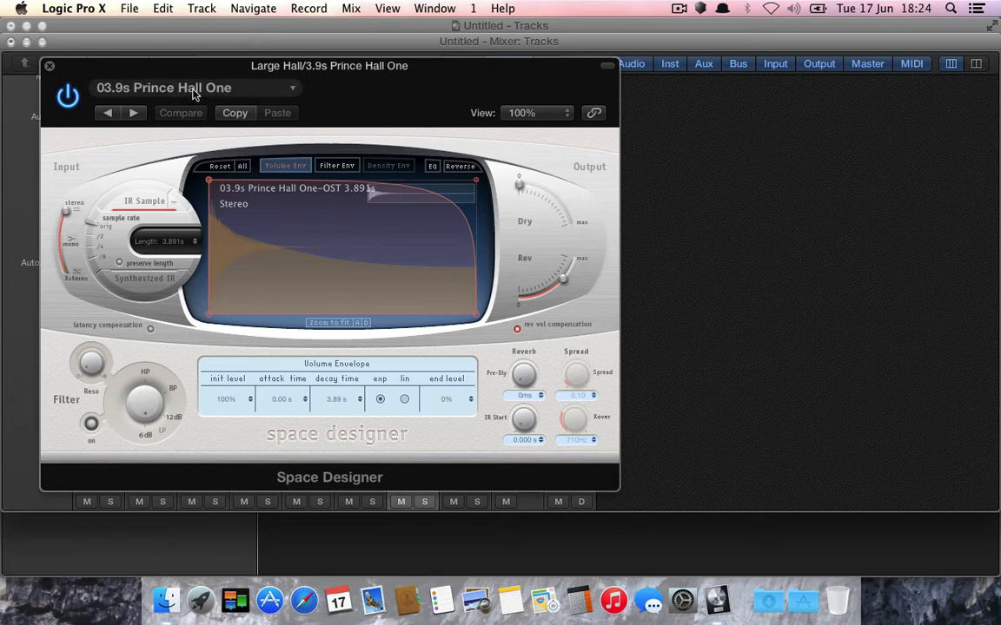
left_click(233, 84)
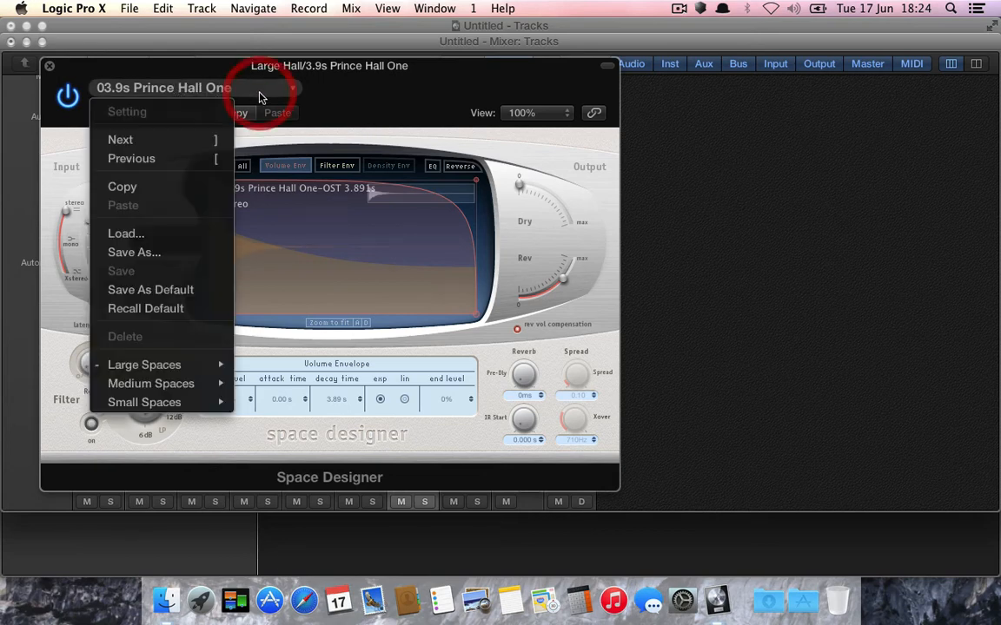
left_click(343, 100)
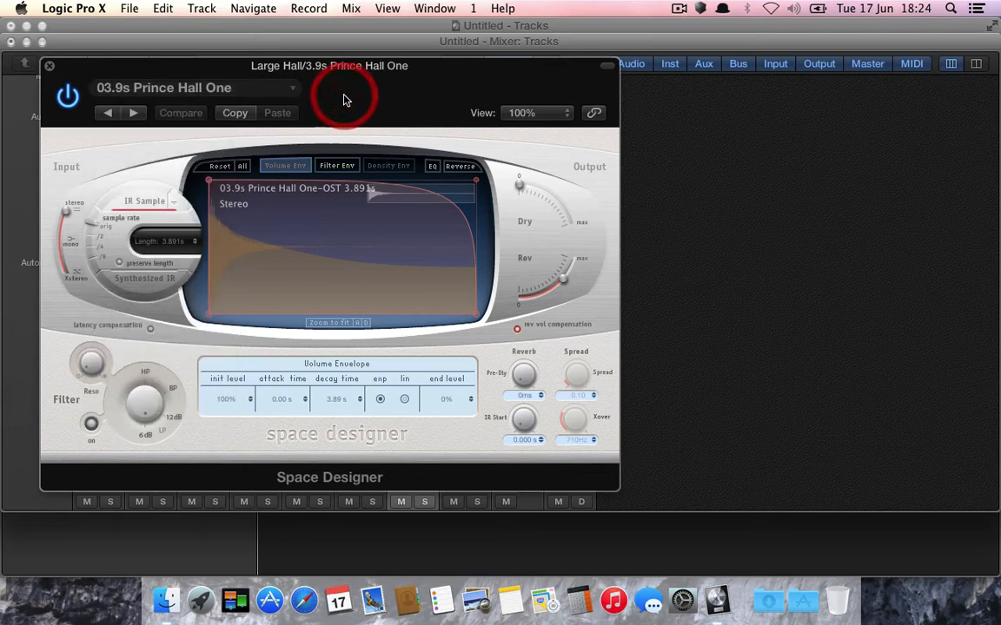
left_click(49, 65)
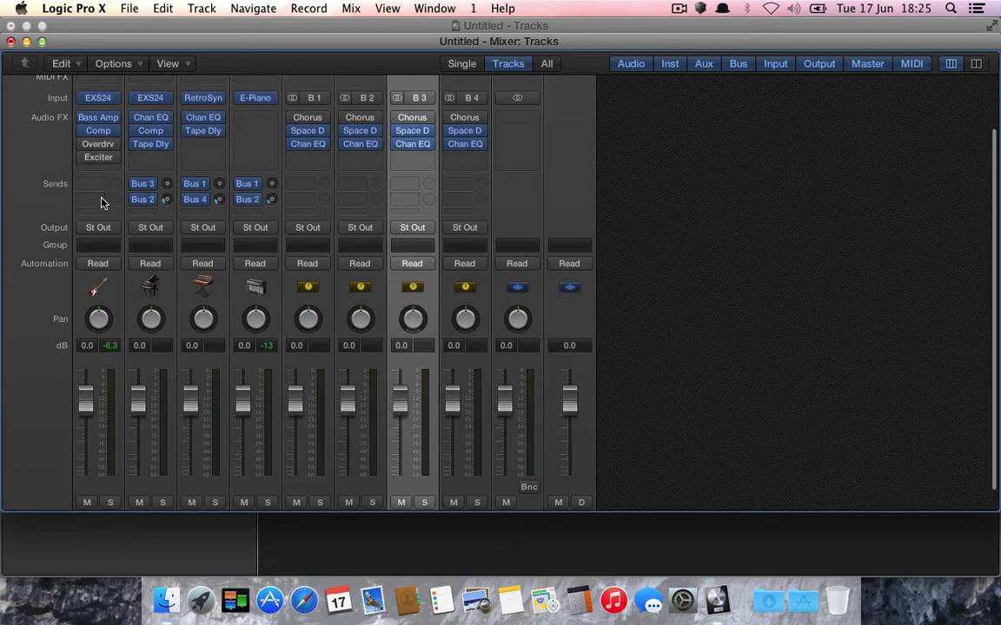
- Add a send to Bus 1 (Small Room/0.4s Snare Chamber) on the Picked Bass channel strip
scroll(100, 202, "up", 1)
scroll(100, 203, "up", 2)
scroll(100, 203, "down", 4)
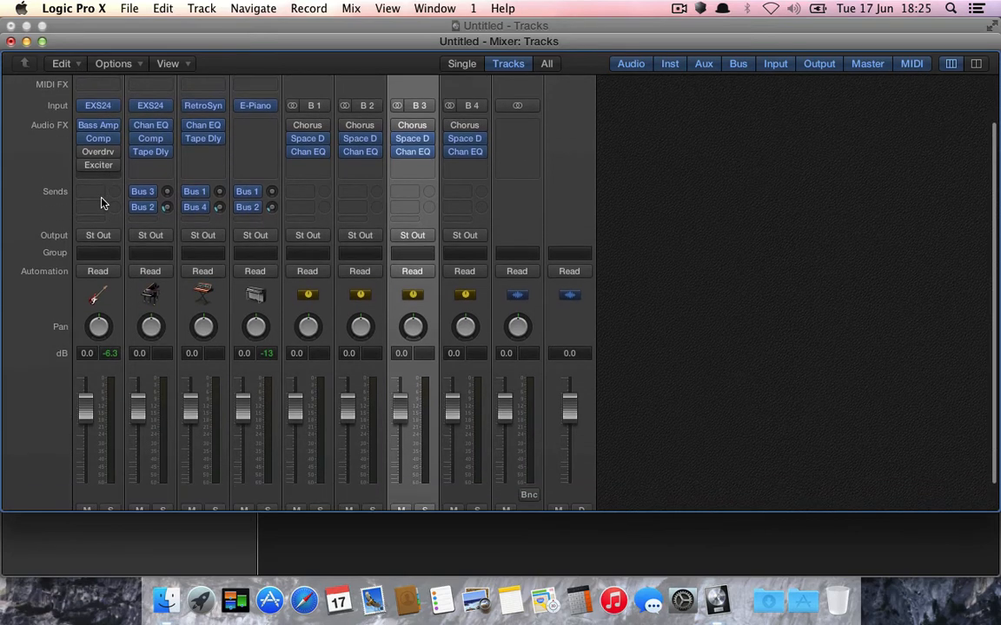
scroll(100, 203, "down", 1)
scroll(96, 191, "up", 3)
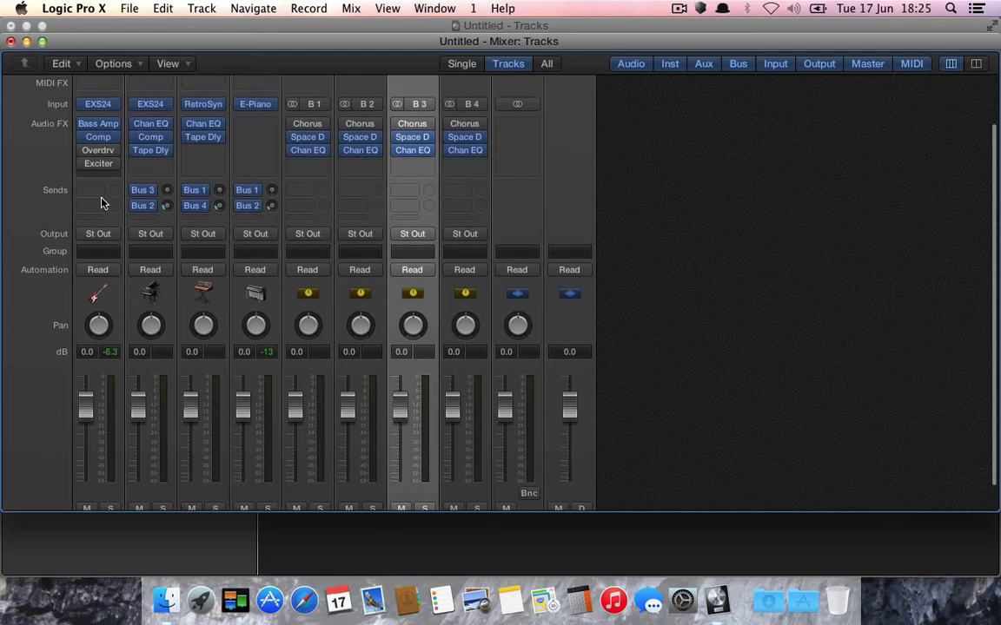
left_click(87, 192)
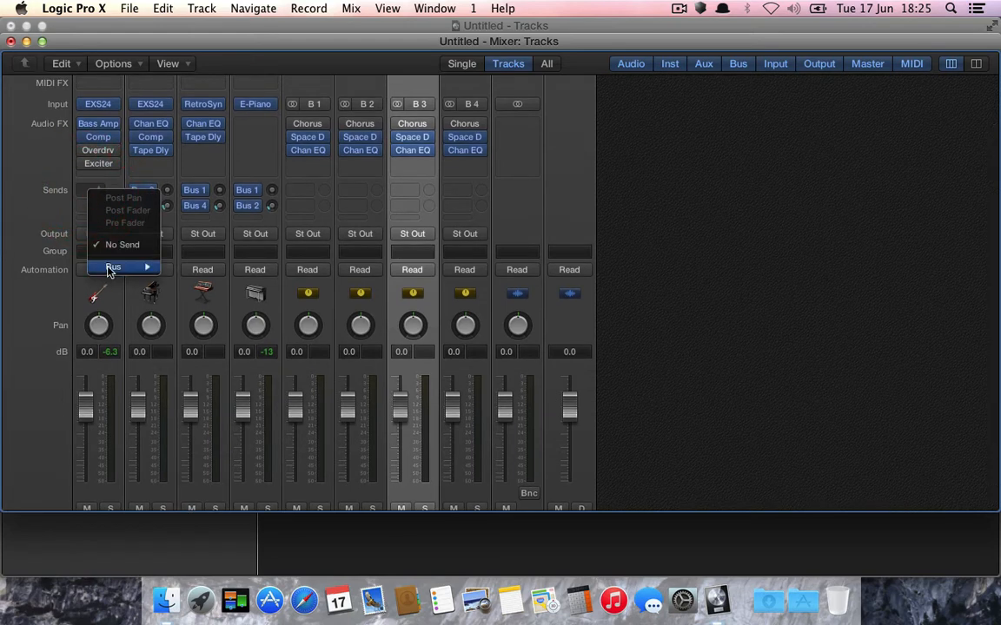
mouse_move(111, 270)
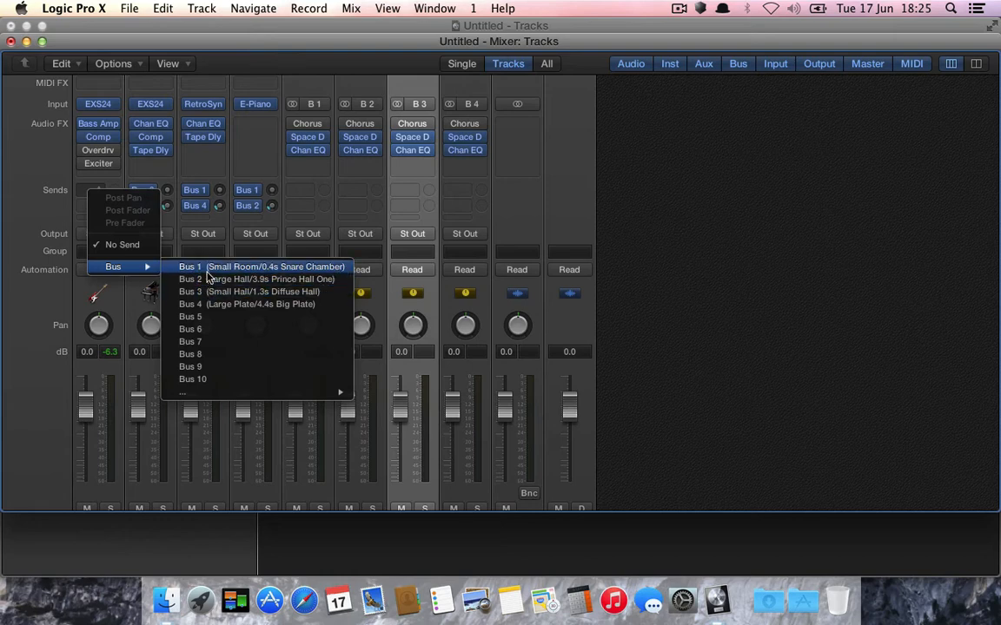
left_click(207, 270)
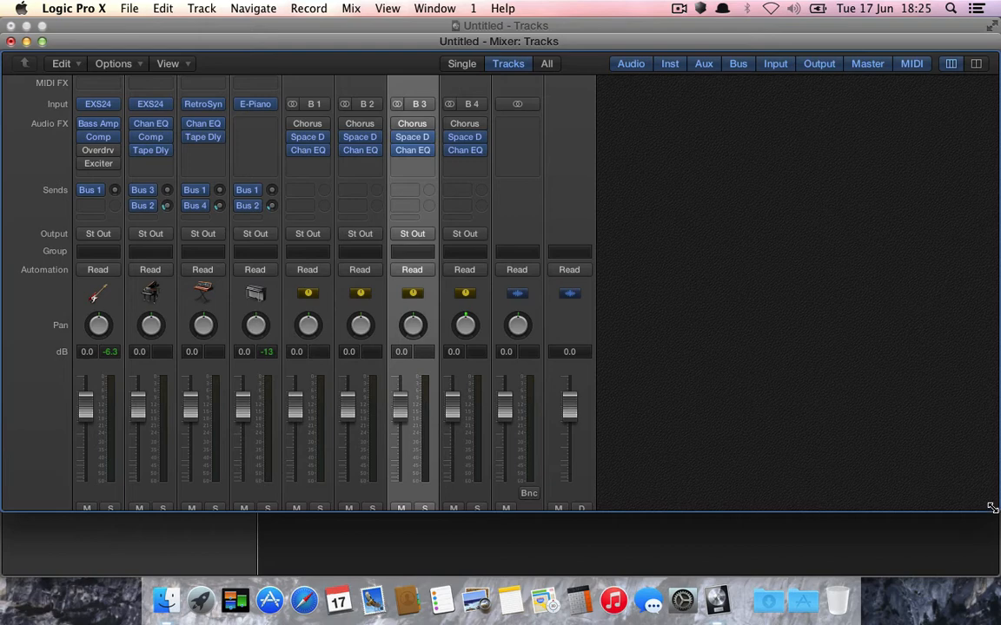
- Enlarge the Mixer window and move it up so the full channel strips fit on the screen
left_click_drag(995, 508, 995, 572)
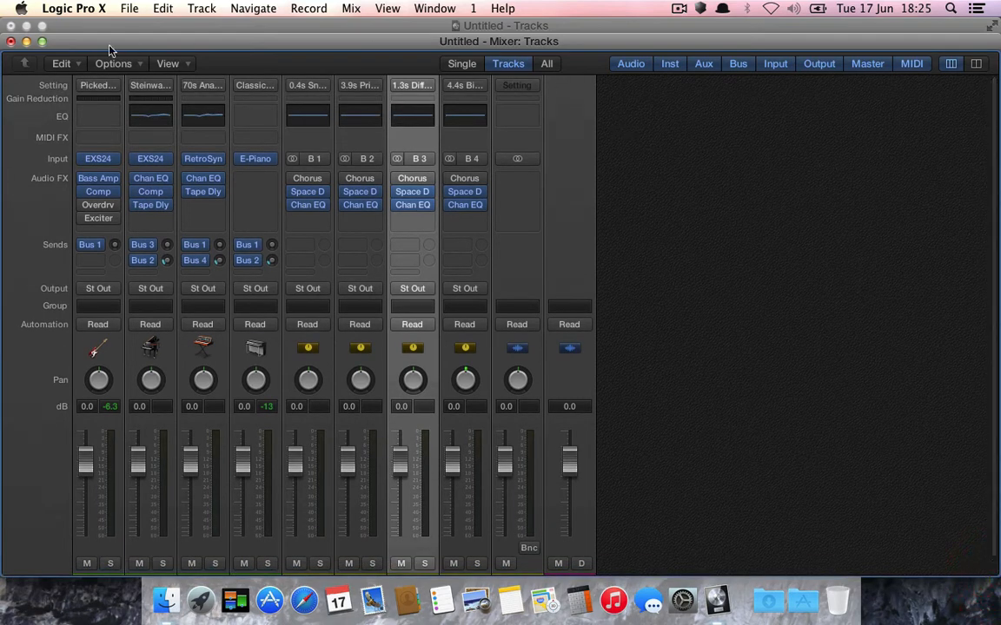
left_click_drag(106, 40, 106, 24)
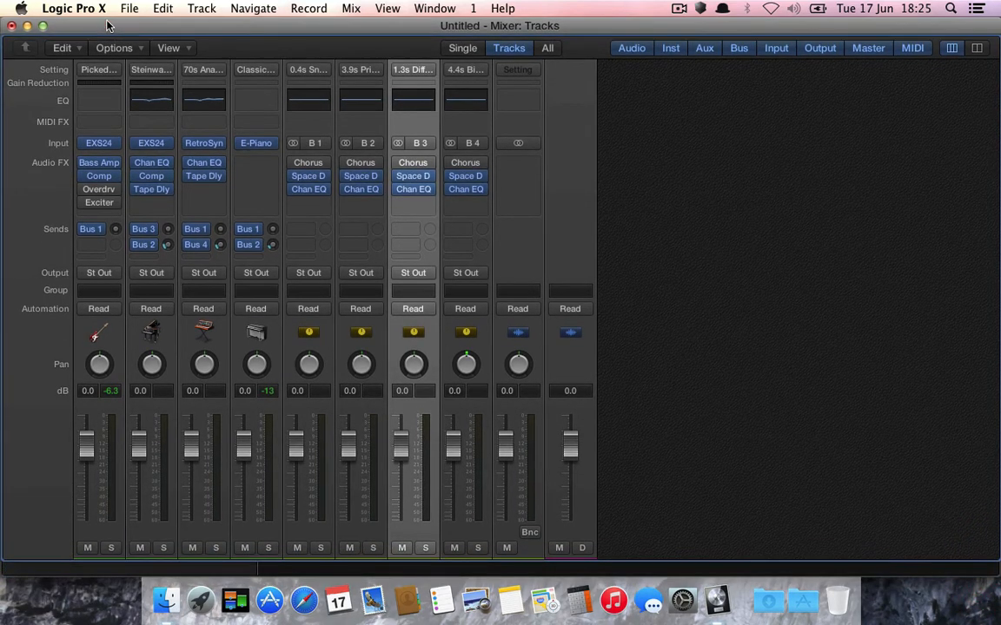
left_click_drag(995, 572, 996, 577)
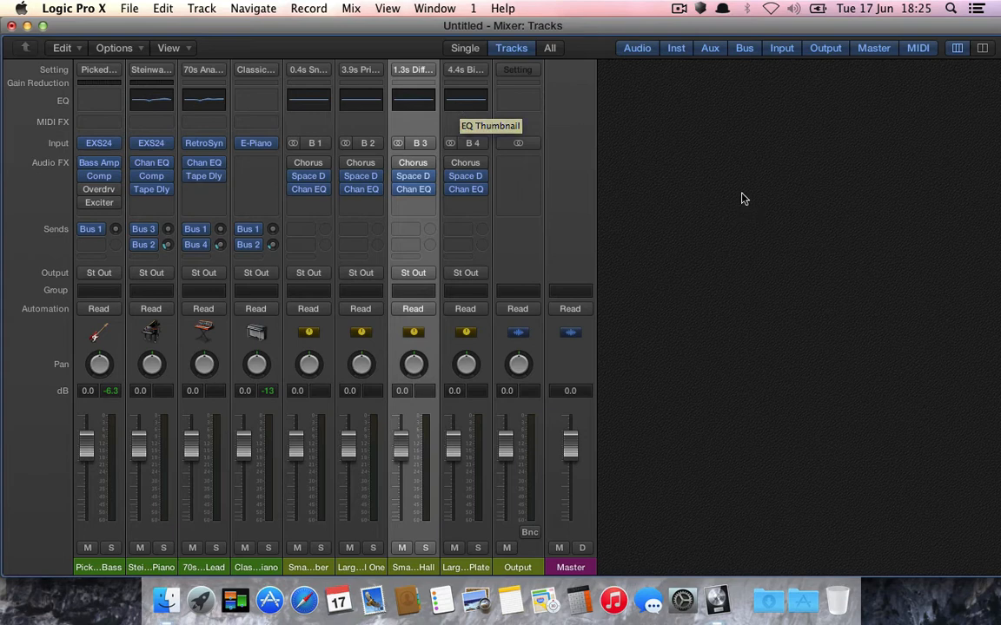
- Look through the factory channel strip settings for the Output channel without choosing one
left_click(515, 71)
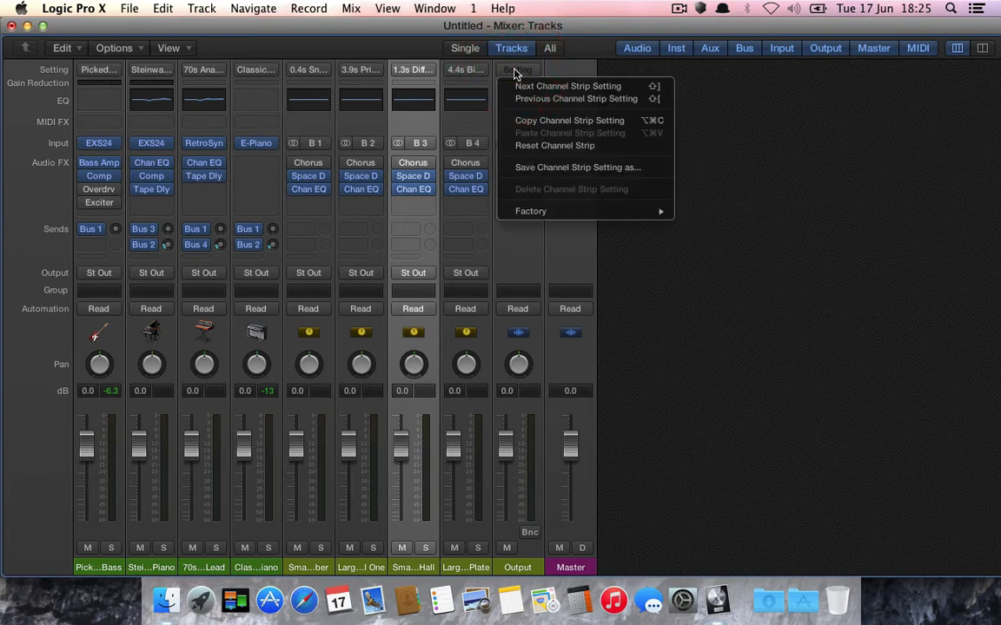
mouse_move(542, 214)
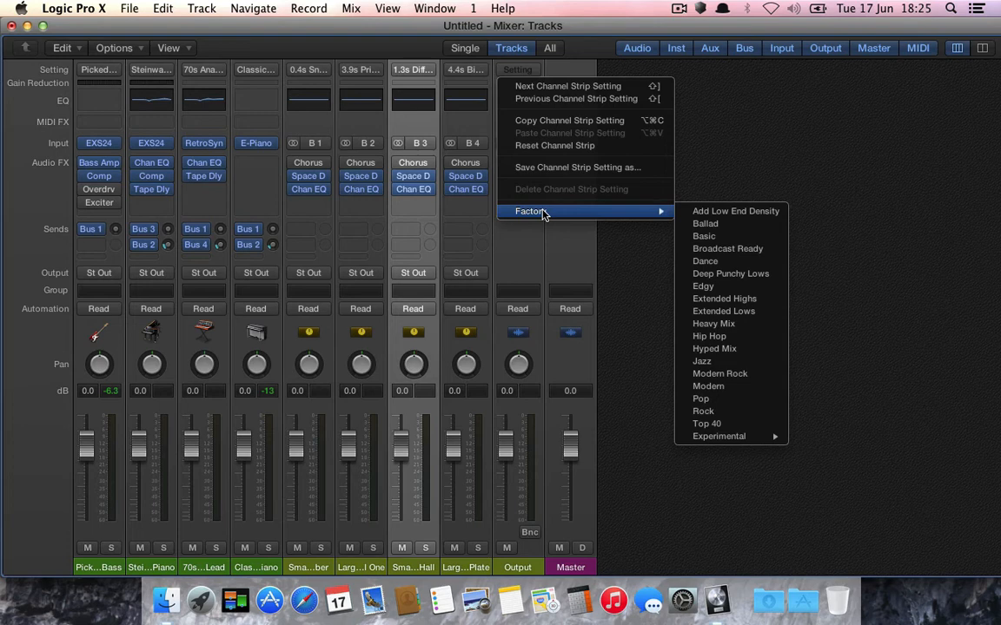
left_click(728, 133)
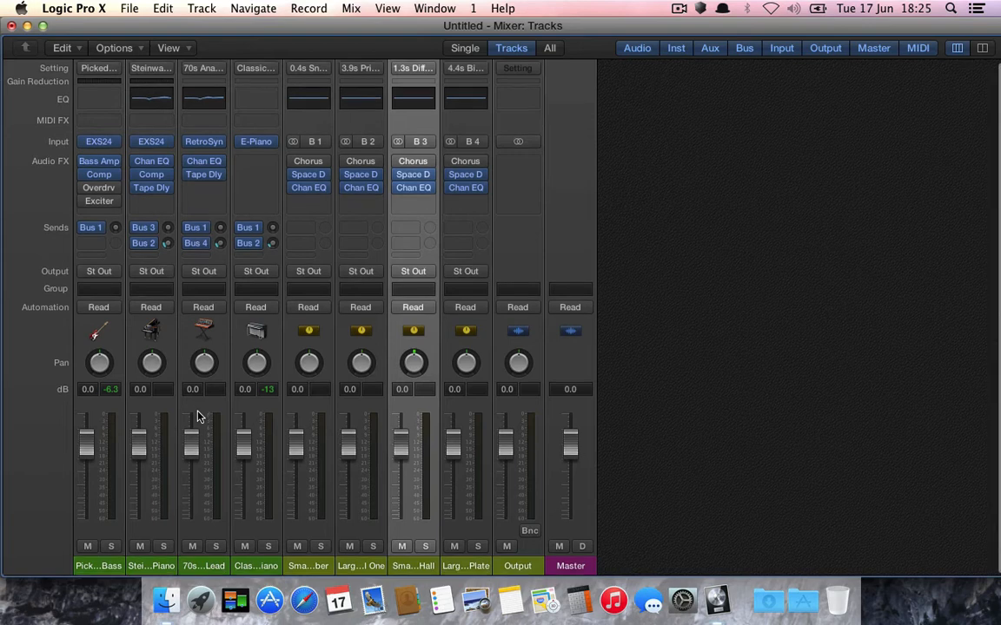
scroll(196, 415, "down", 1)
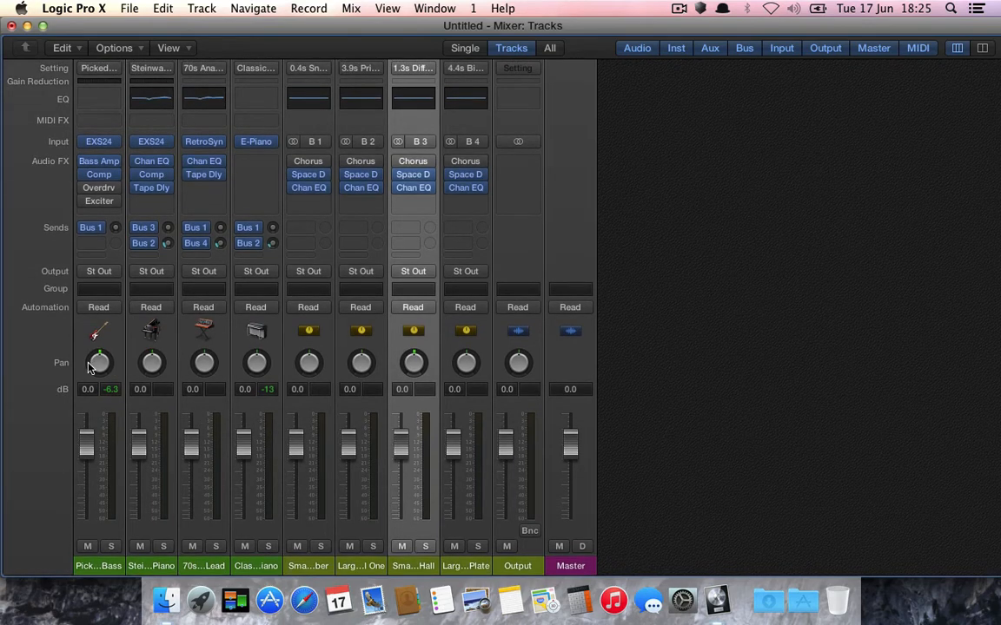
- Close the Mixer and show Musical Typing for the Classic Electric Piano track, moved higher over the tracks area
left_click(12, 26)
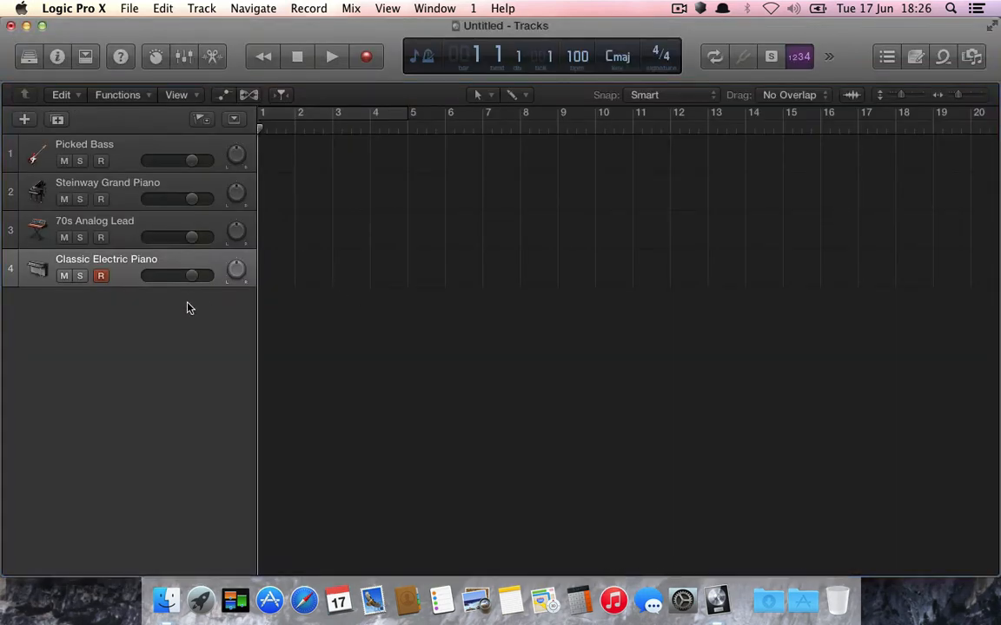
key("super")
key("super+k")
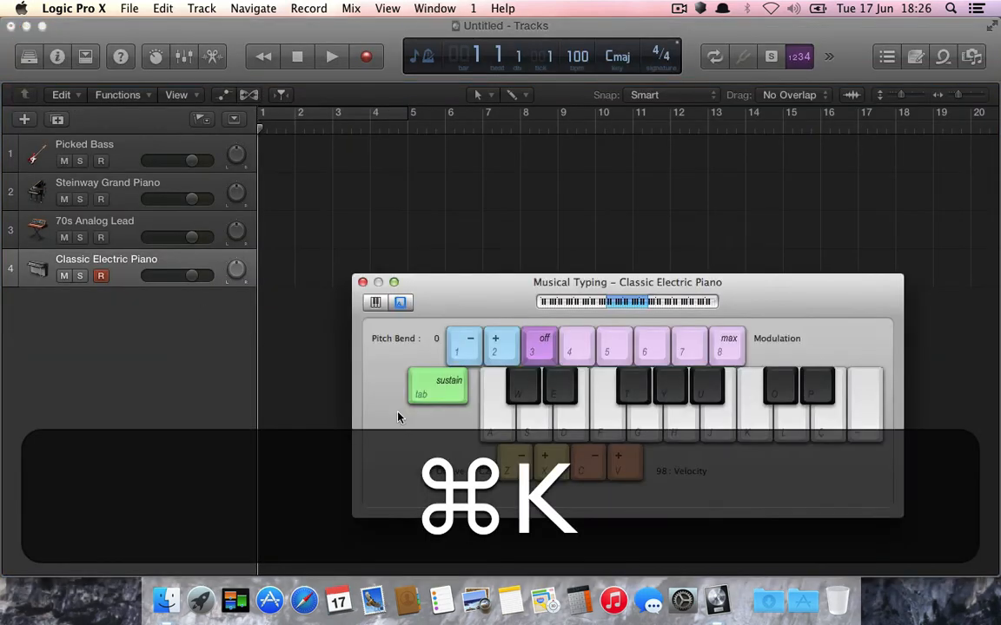
left_click_drag(458, 293, 436, 259)
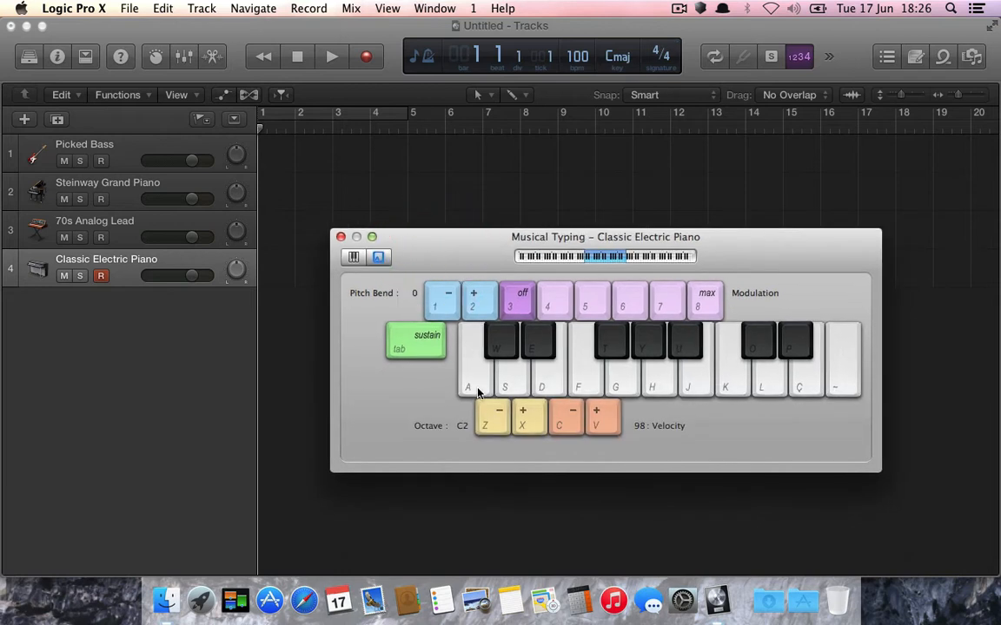
- Audition a C major chord (C, E, G) and a D# note on the Classic Electric Piano track with Musical Typing
key("a")
key("d")
key("g")
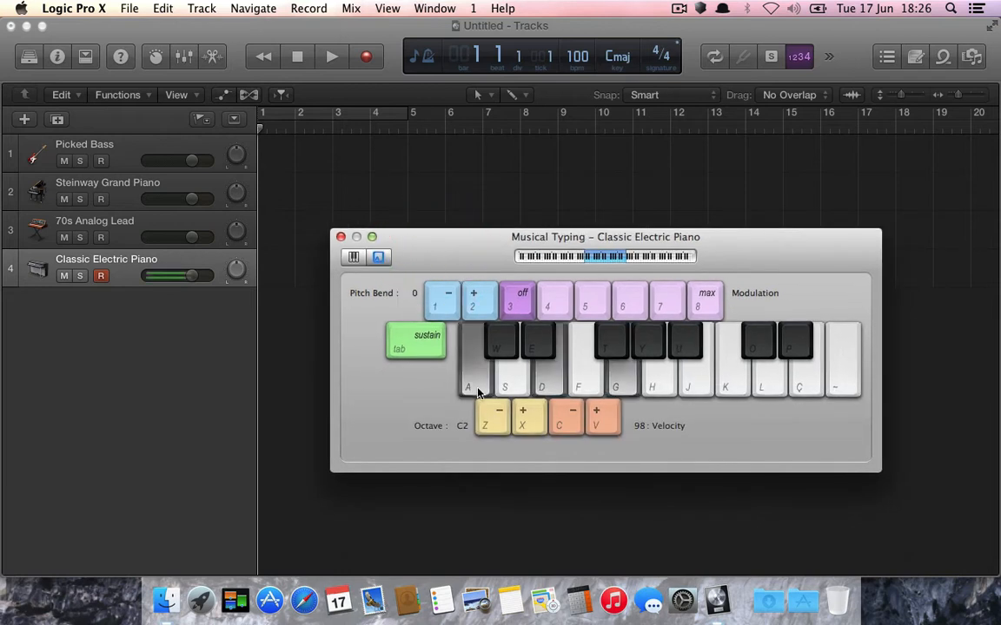
key("e")
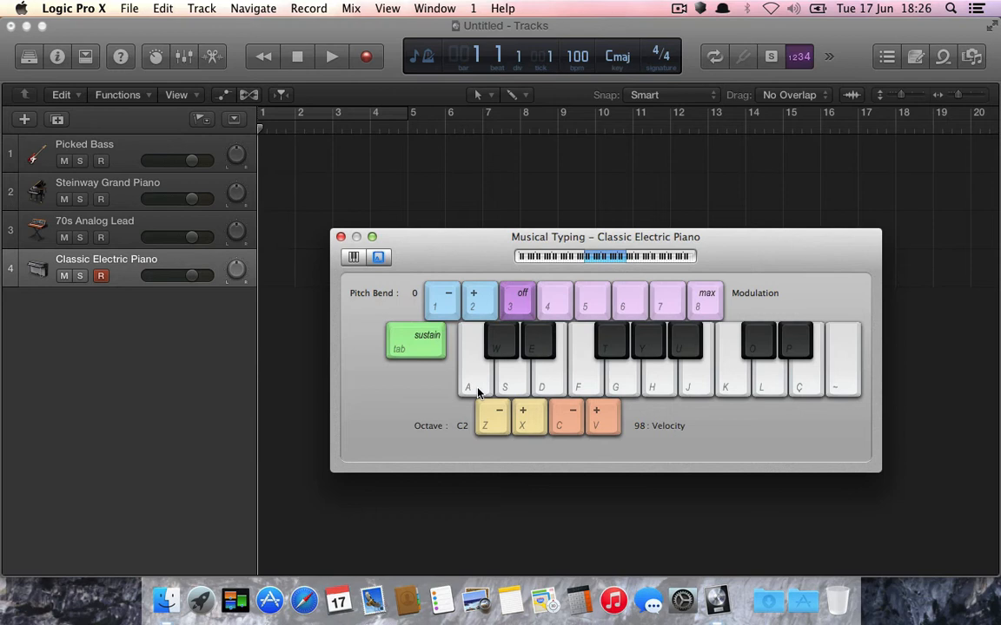
- Record four bars alternating C major and C minor chords on the Classic Electric Piano track, and close Musical Typing
key("space")
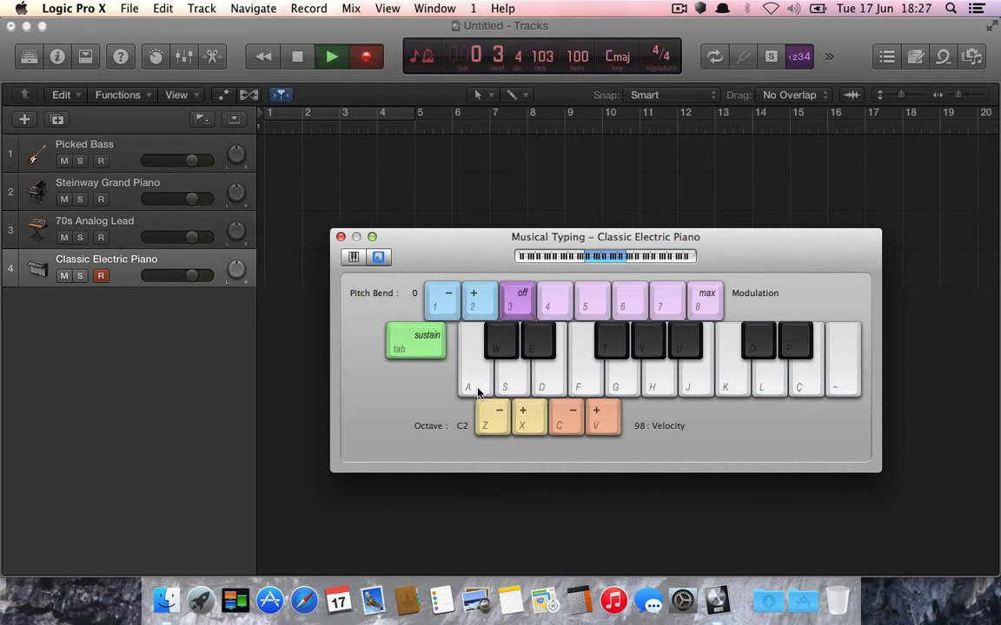
key("a")
key("d")
key("g")
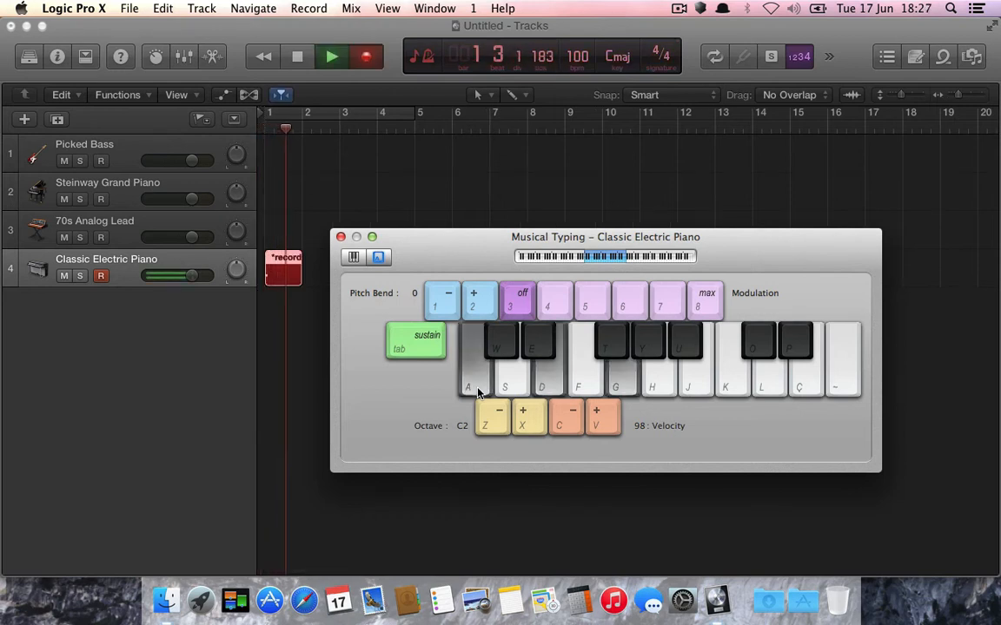
key("a")
key("e")
key("g")
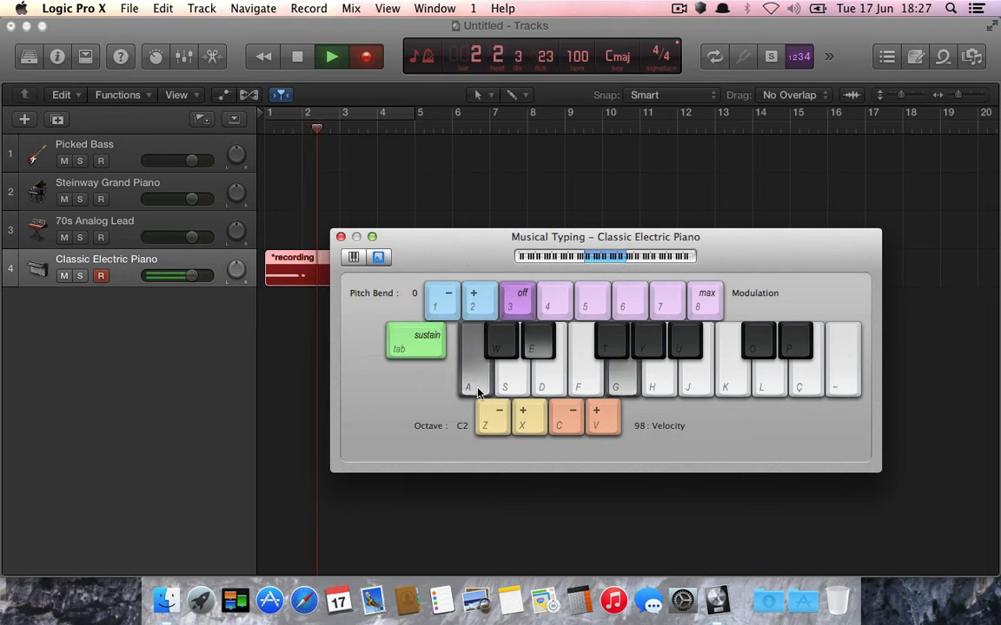
key("a")
key("d")
key("g")
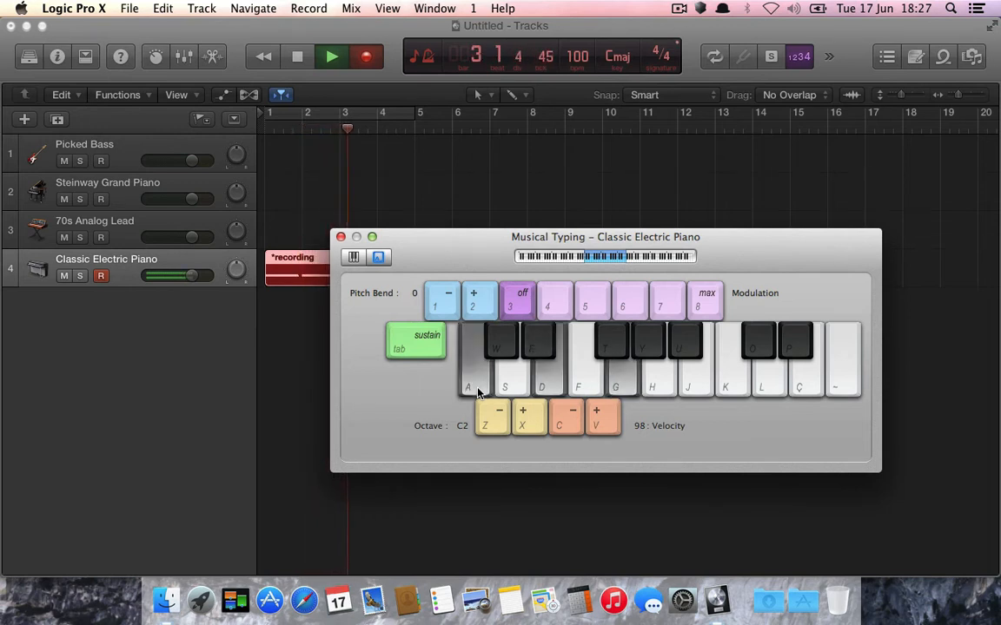
key("a")
key("e")
key("g")
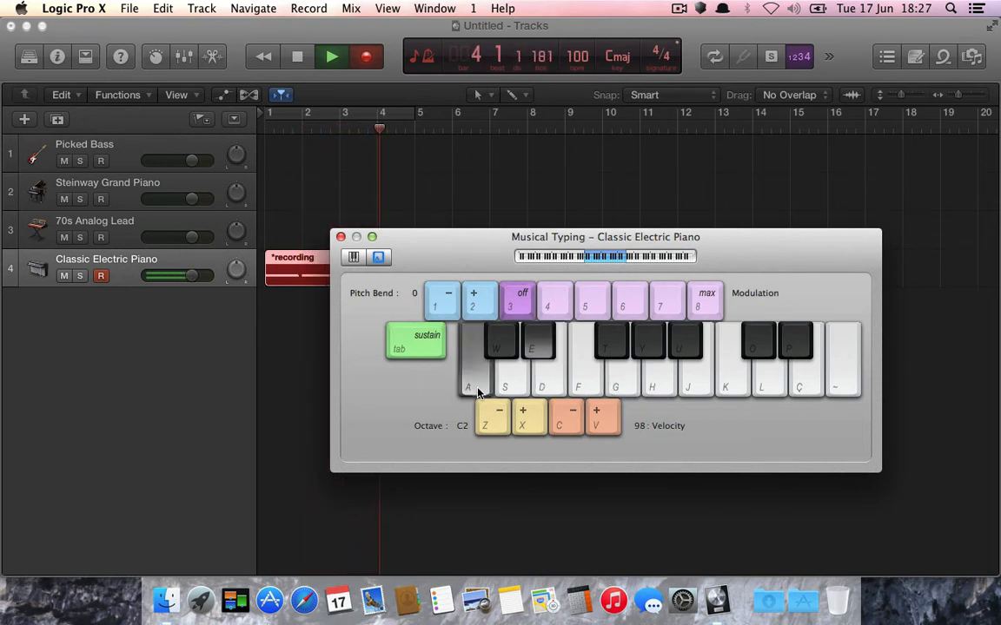
key("g")
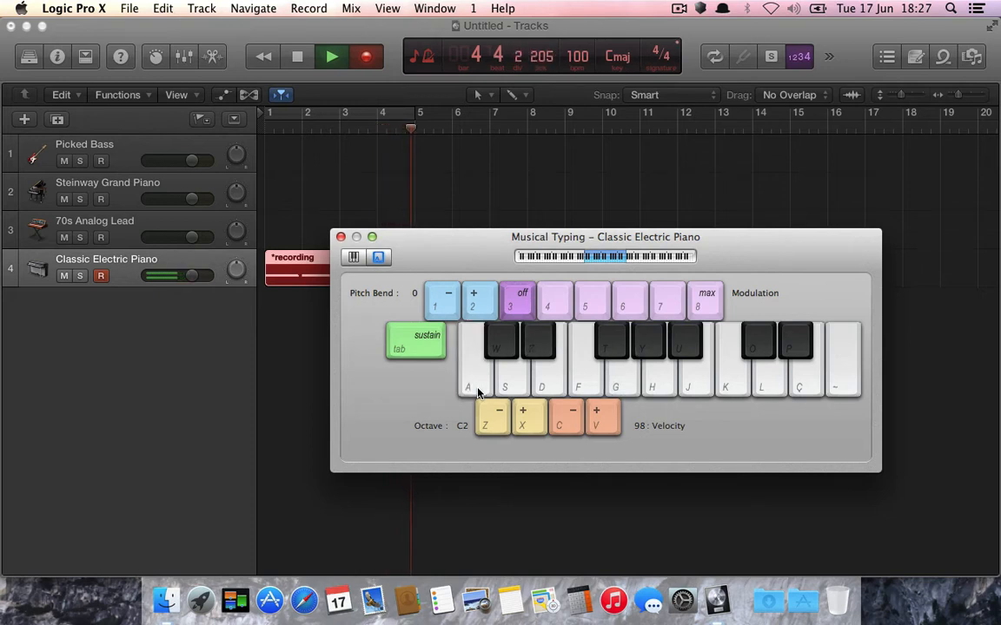
key("space")
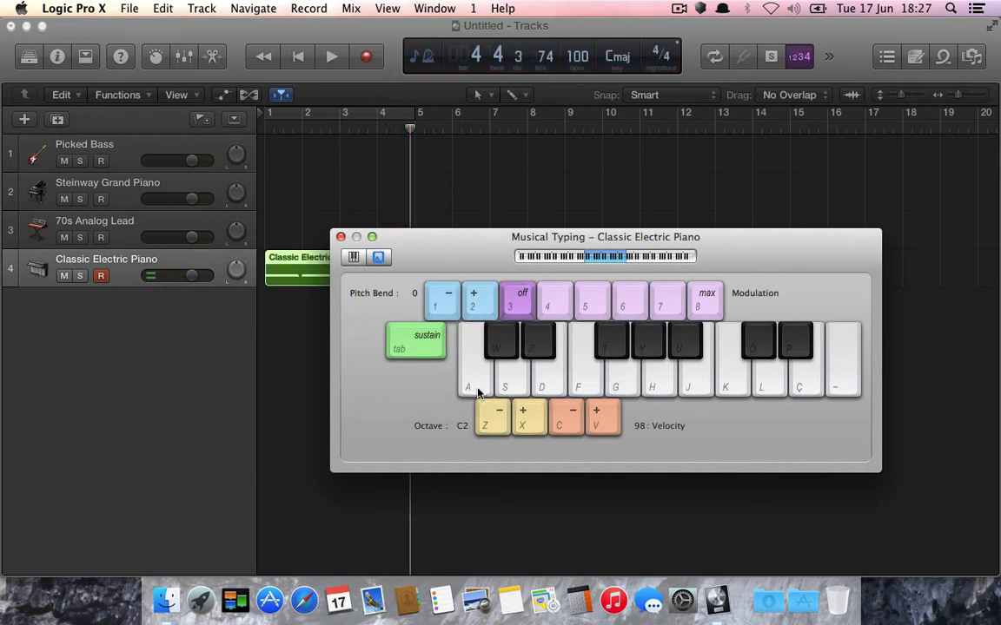
left_click(340, 237)
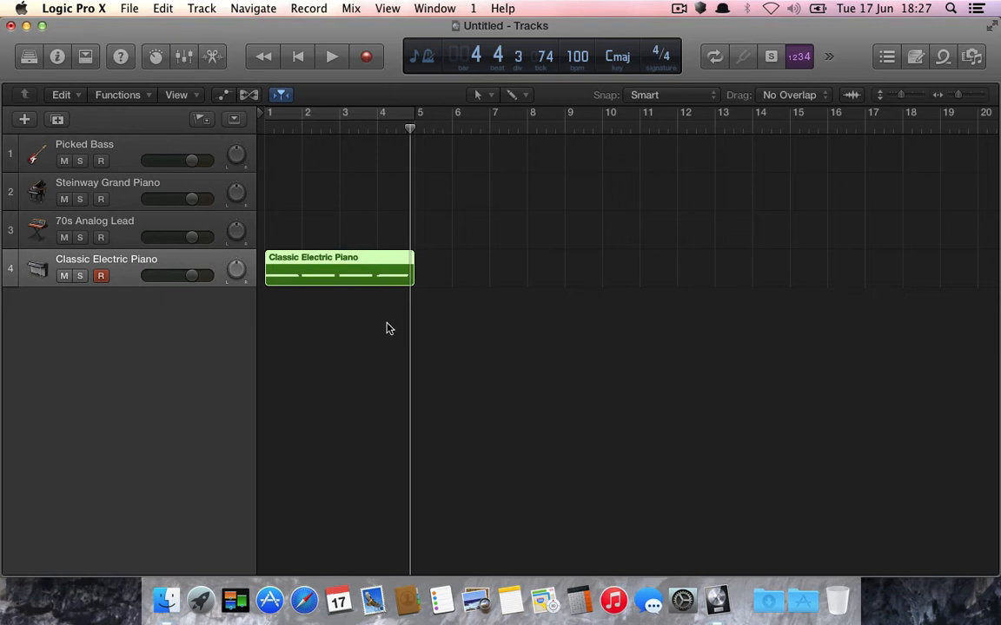
- Open the Classic Electric Piano region in the Piano Roll and quantize all its notes to 1/16 Note
double_click(358, 263)
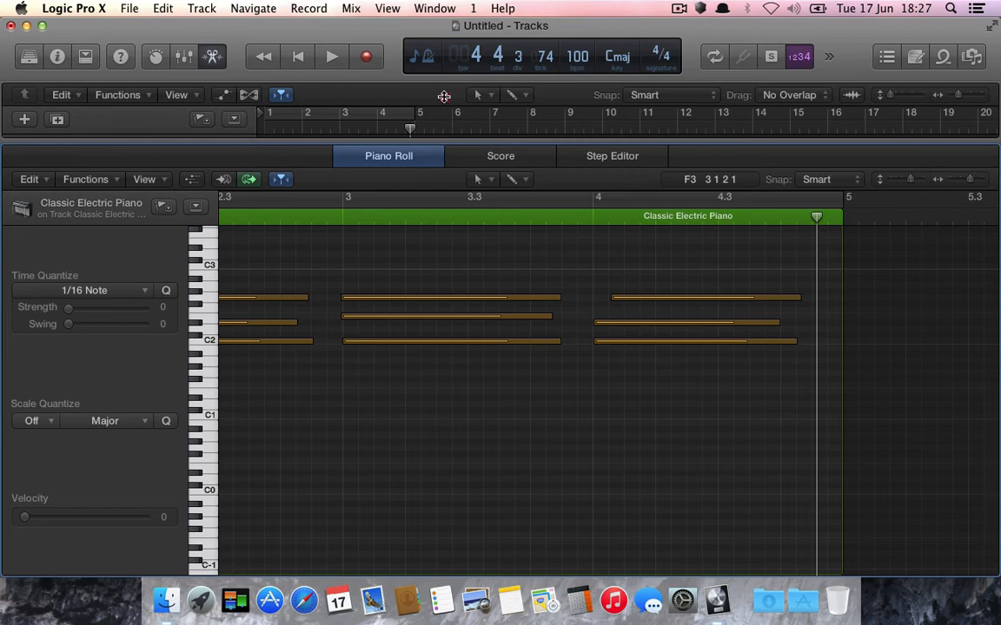
scroll(491, 397, "left", 5)
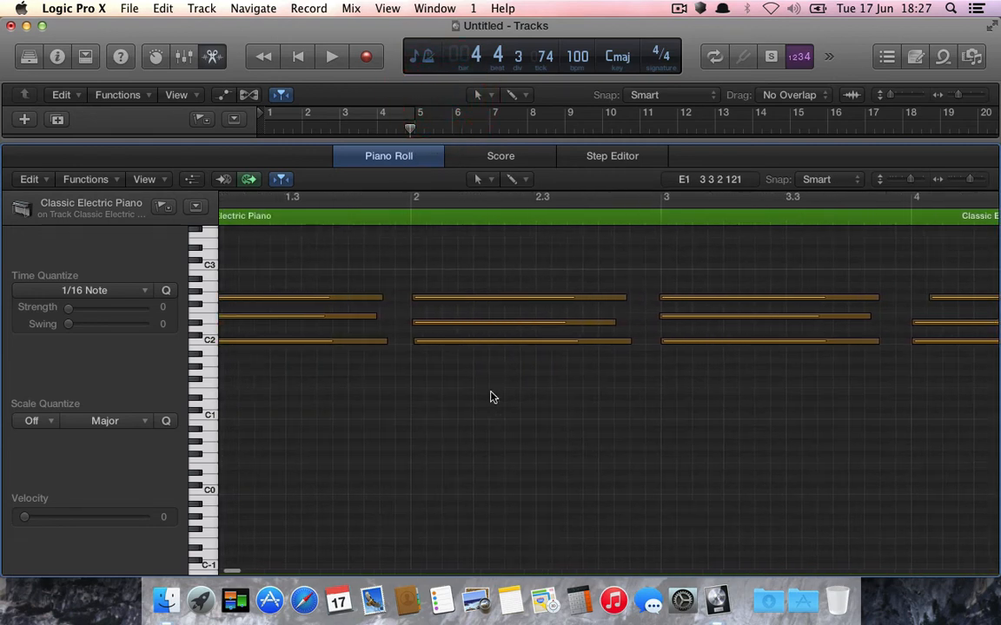
scroll(491, 397, "right", 3)
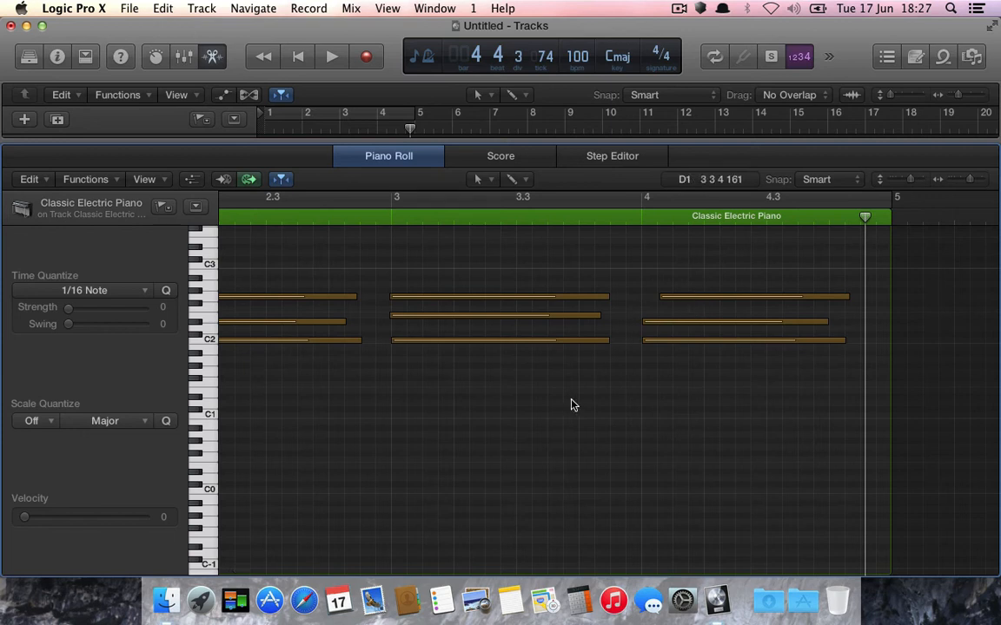
key("super+Left")
key("super+Left")
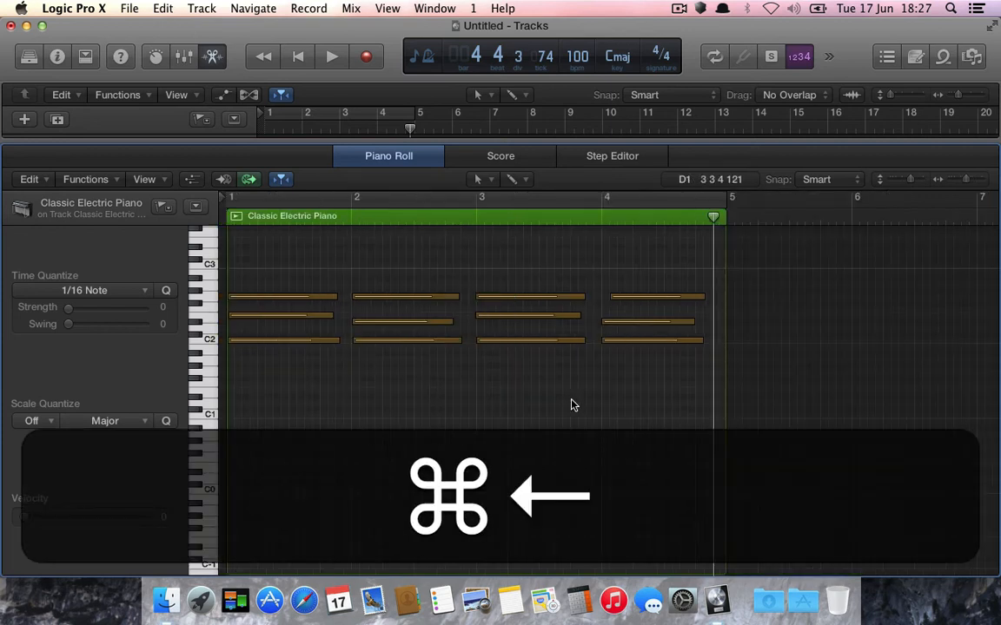
left_click_drag(695, 379, 266, 278)
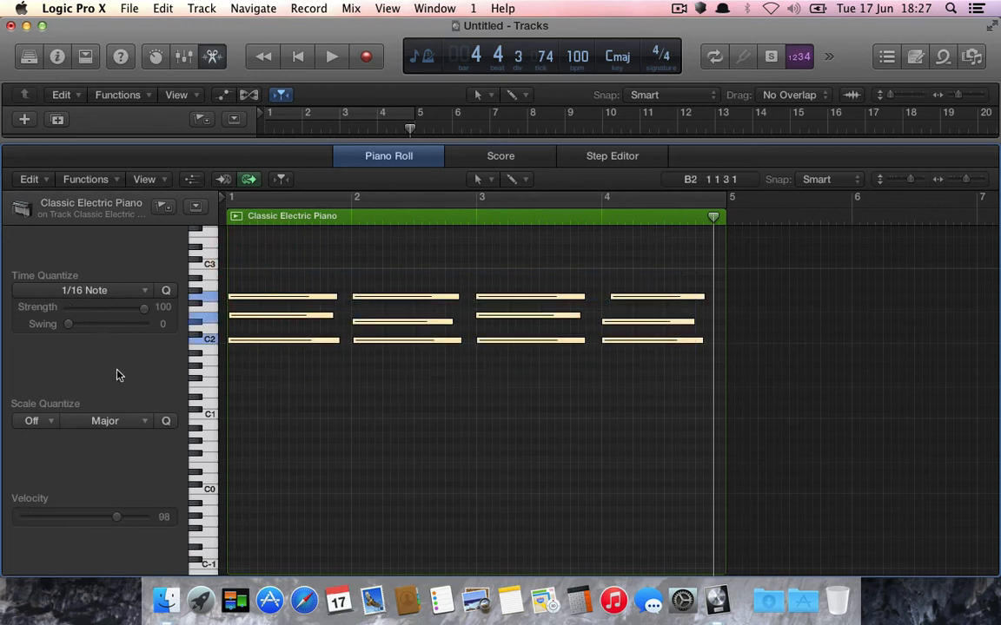
left_click(167, 291)
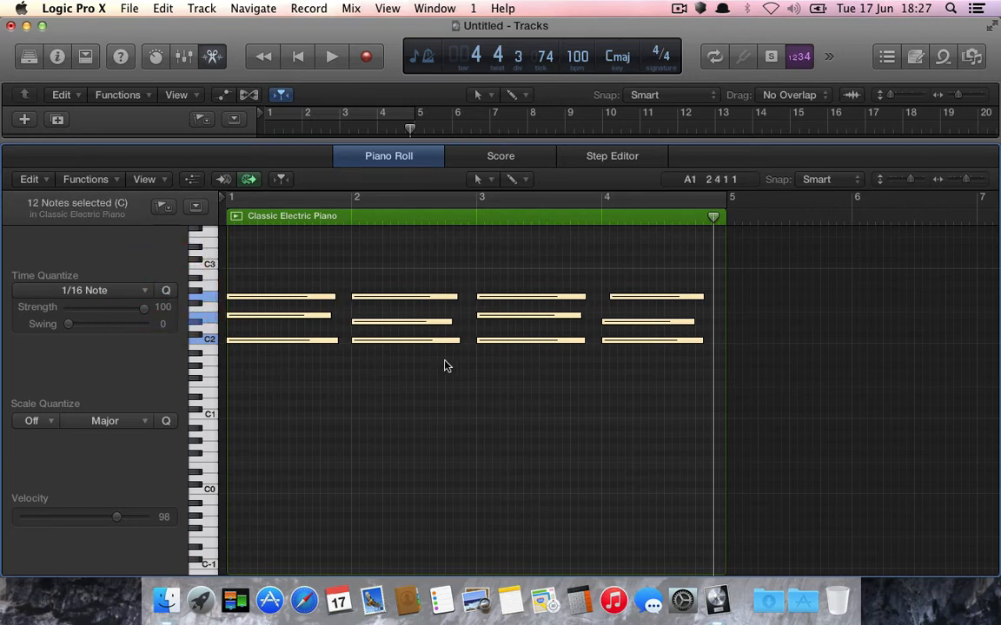
- Move the late G2 note in bar 4 back to the start of the bar and play the region from the beginning
left_click(654, 389)
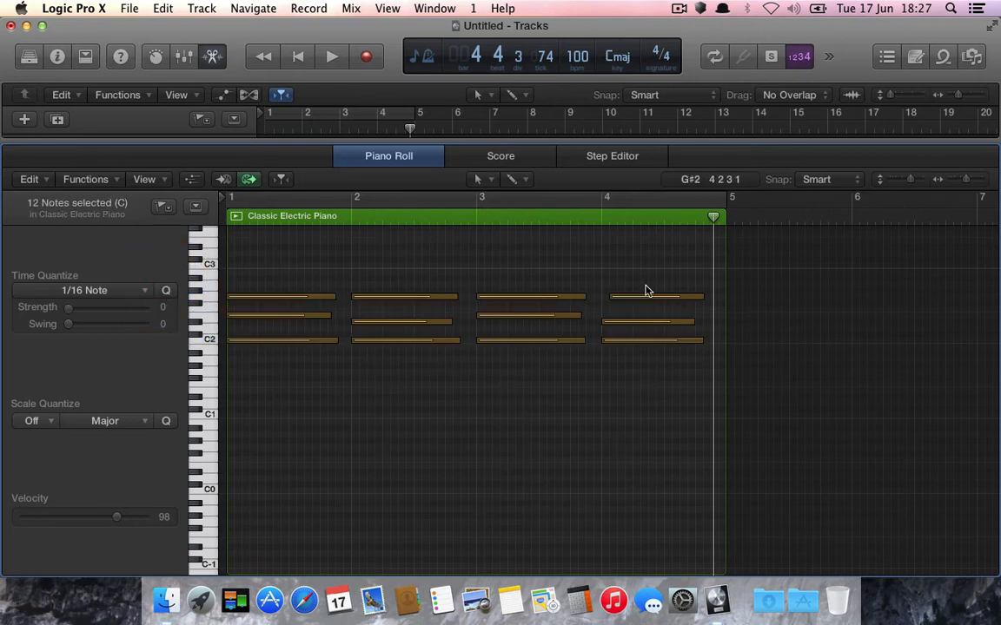
left_click_drag(638, 301, 629, 298)
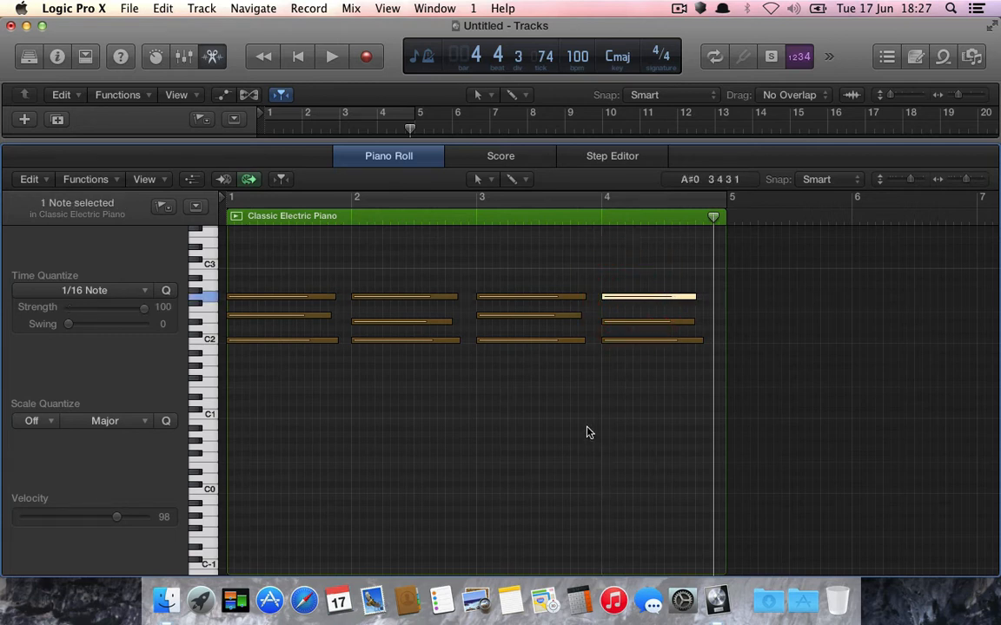
key("Return")
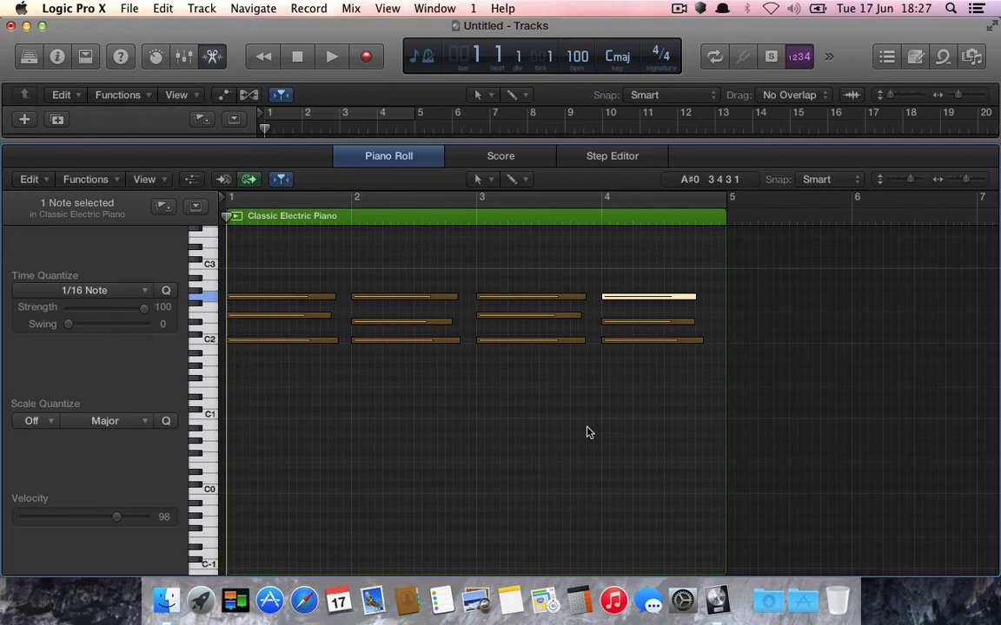
key("space")
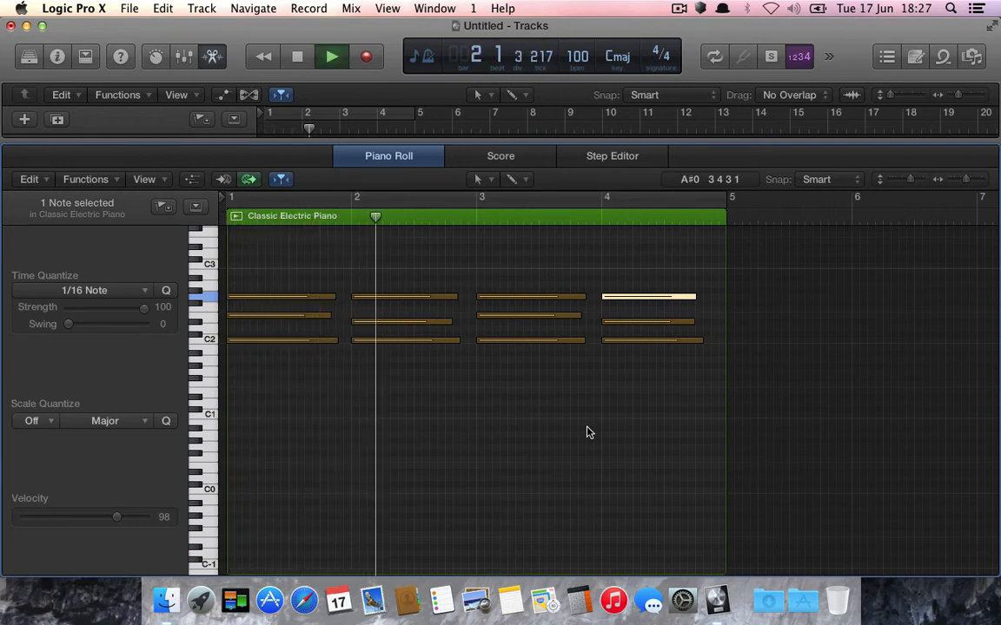
left_click(587, 428)
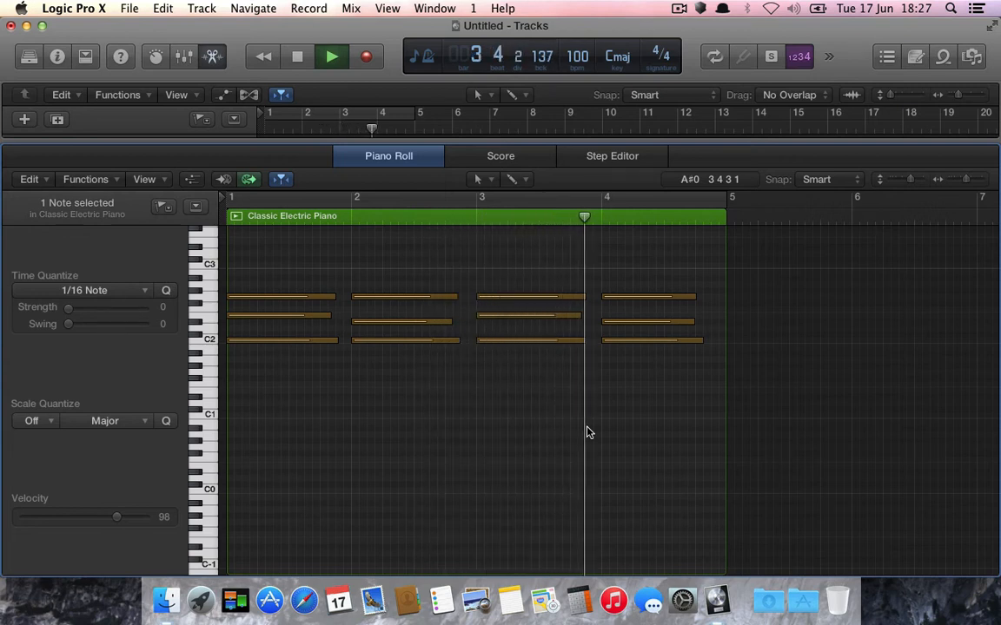
key("space")
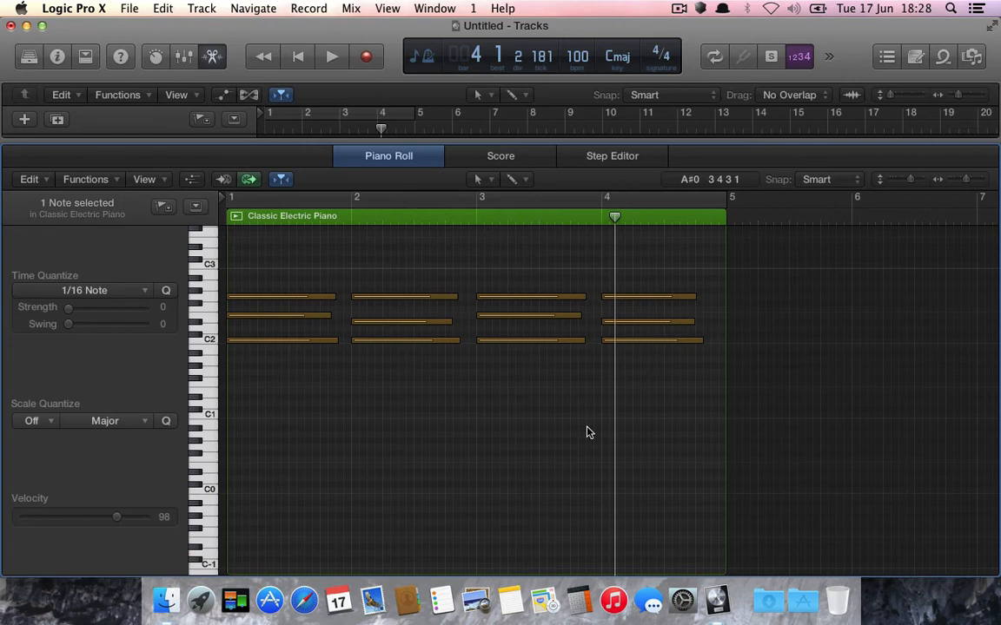
- Close the Piano Roll and turn on Cycle mode over bars 1 to 4, checking it with a short playback
key("e")
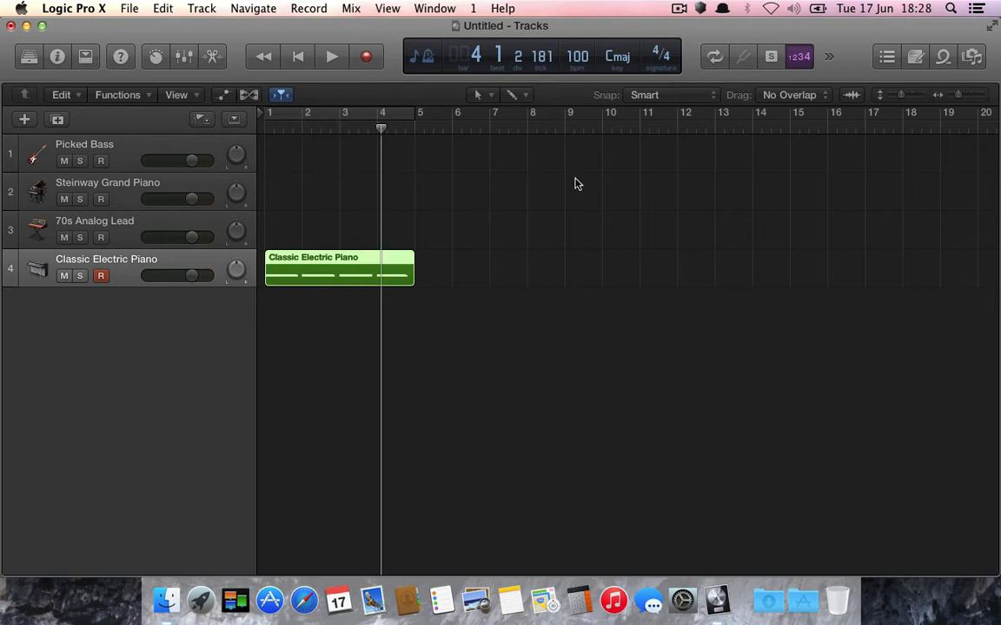
left_click(714, 57)
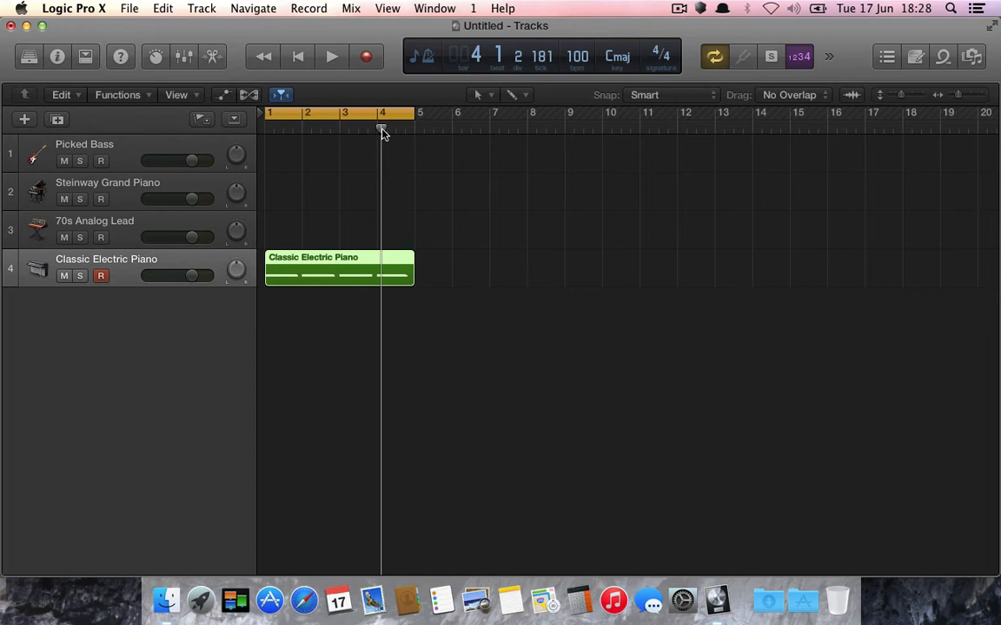
key("space")
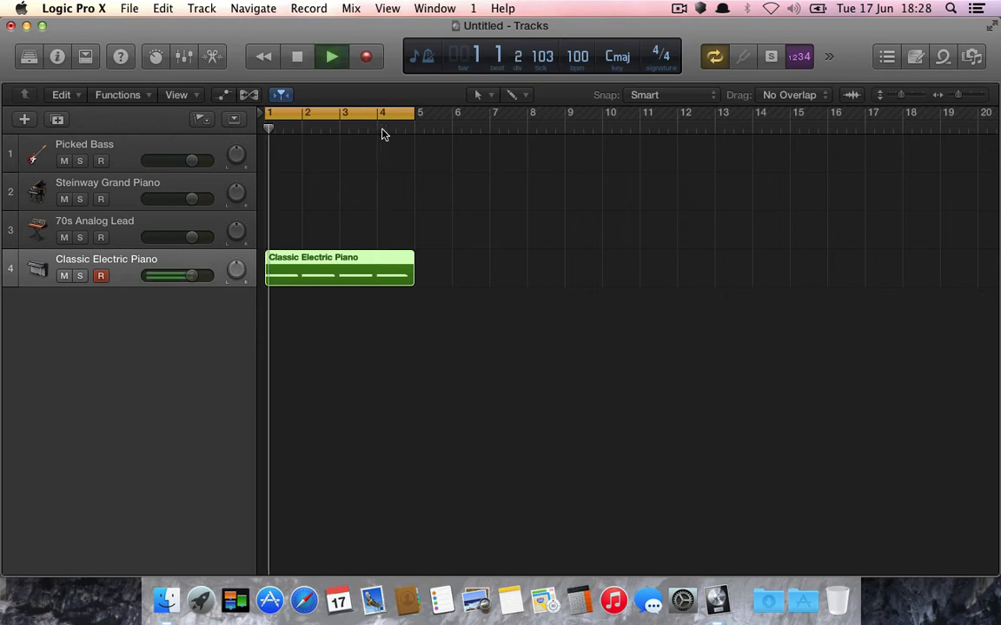
key("space")
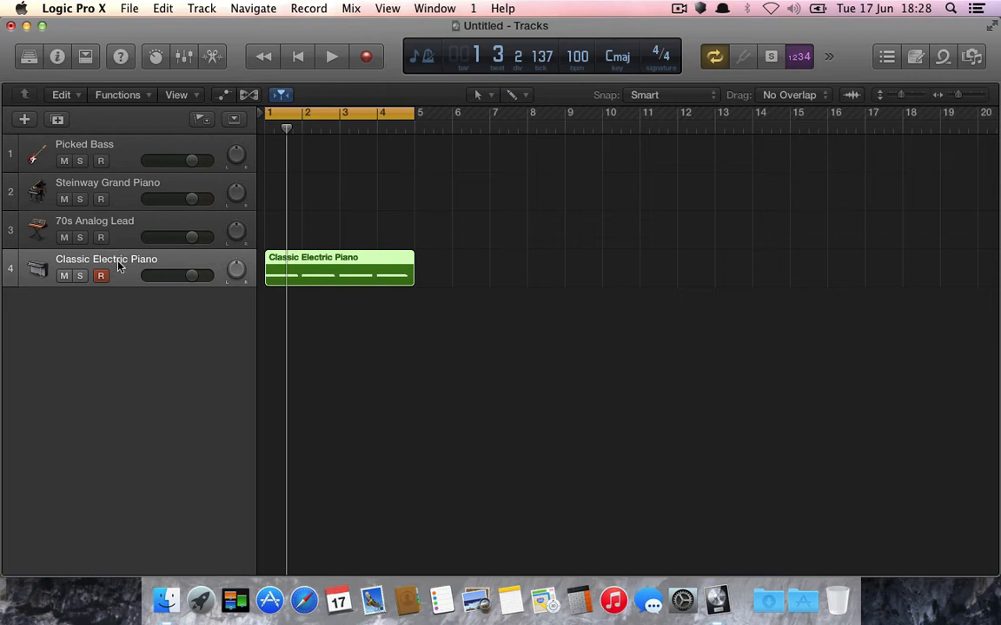
- Record four bars of one held C note per bar on the Picked Bass track with Musical Typing, and close the Musical Typing window
left_click(116, 146)
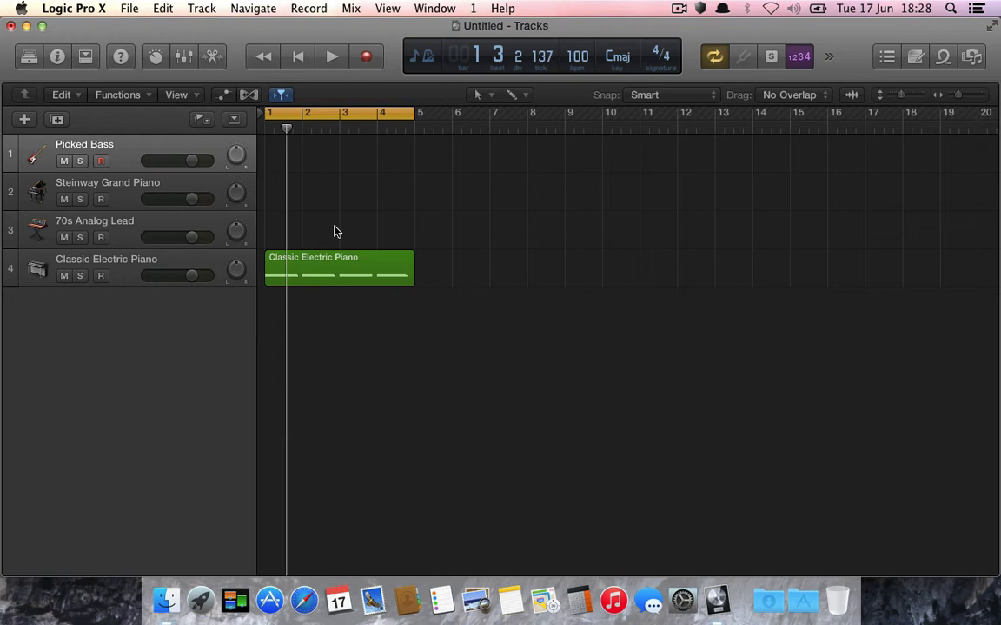
key("super+k")
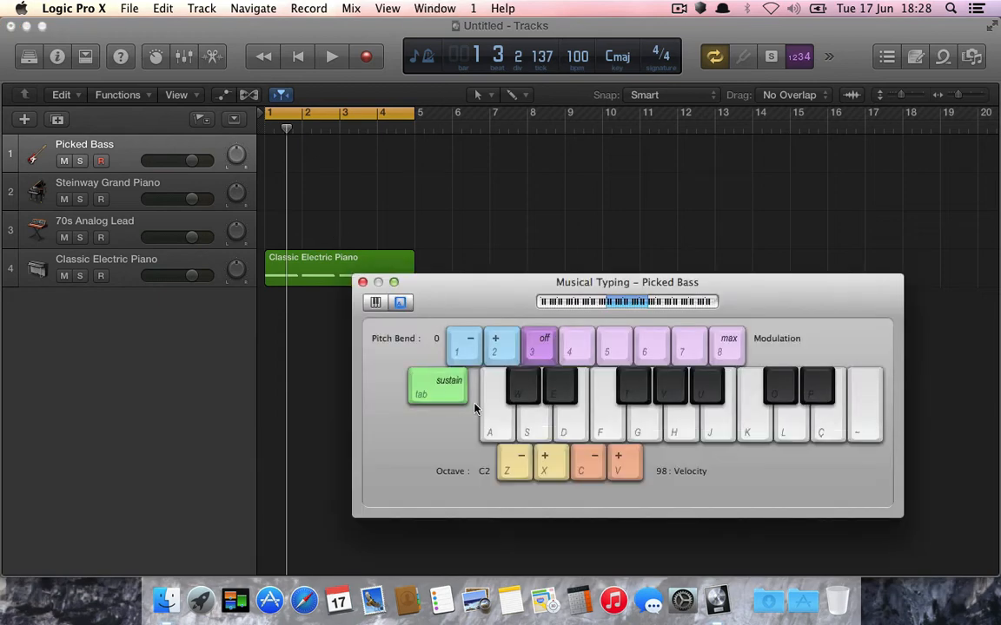
left_click(489, 417)
left_click(489, 417)
key("r")
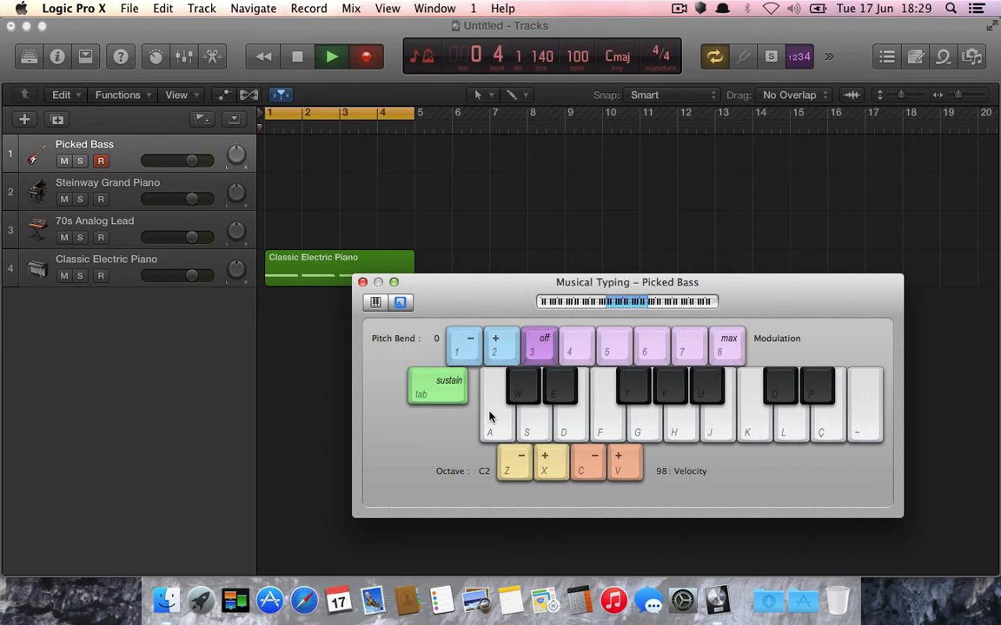
left_click(489, 417)
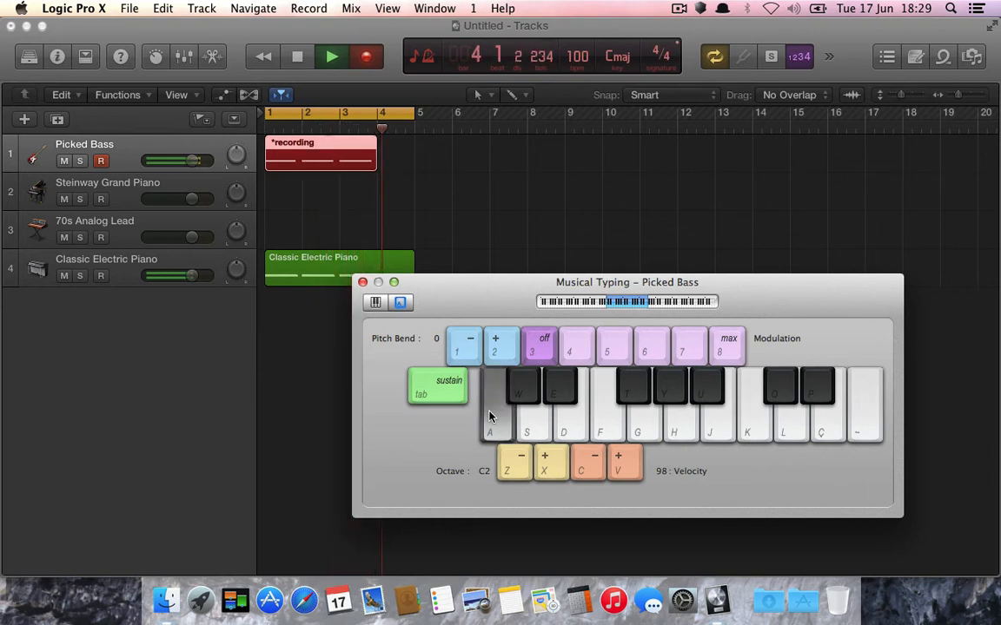
key("space")
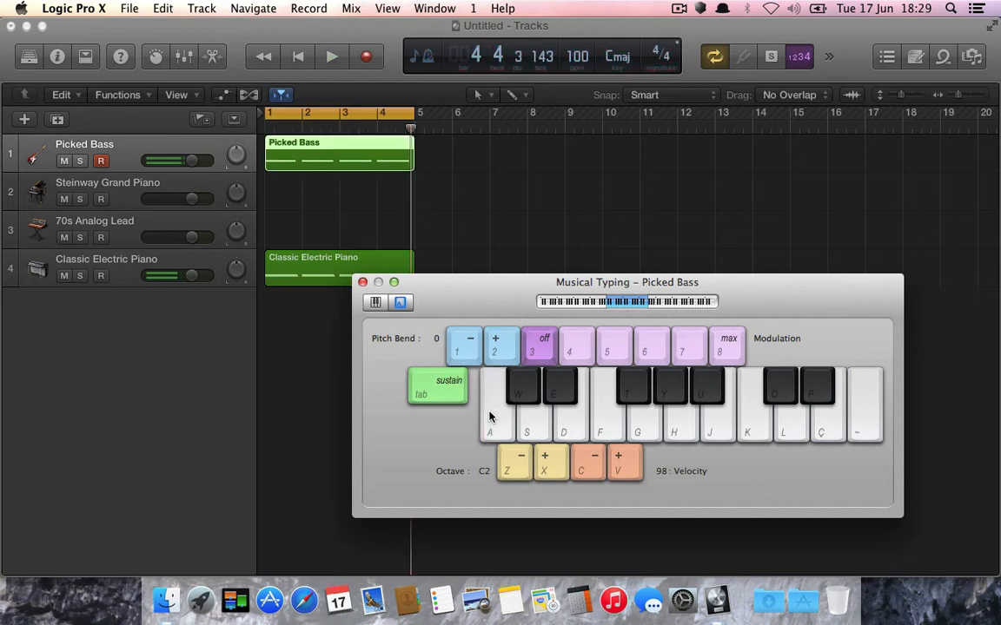
left_click(363, 283)
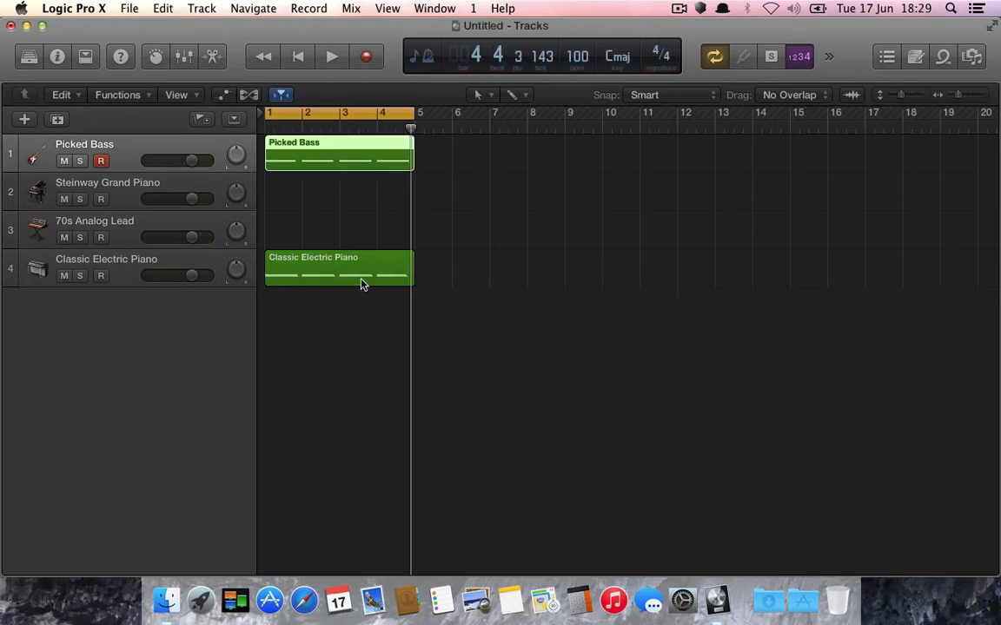
- Open the Picked Bass region in the Piano Roll and lengthen its four C2 notes to fill each bar, trimming the last at bar 5
double_click(332, 142)
scroll(434, 380, "down", 2)
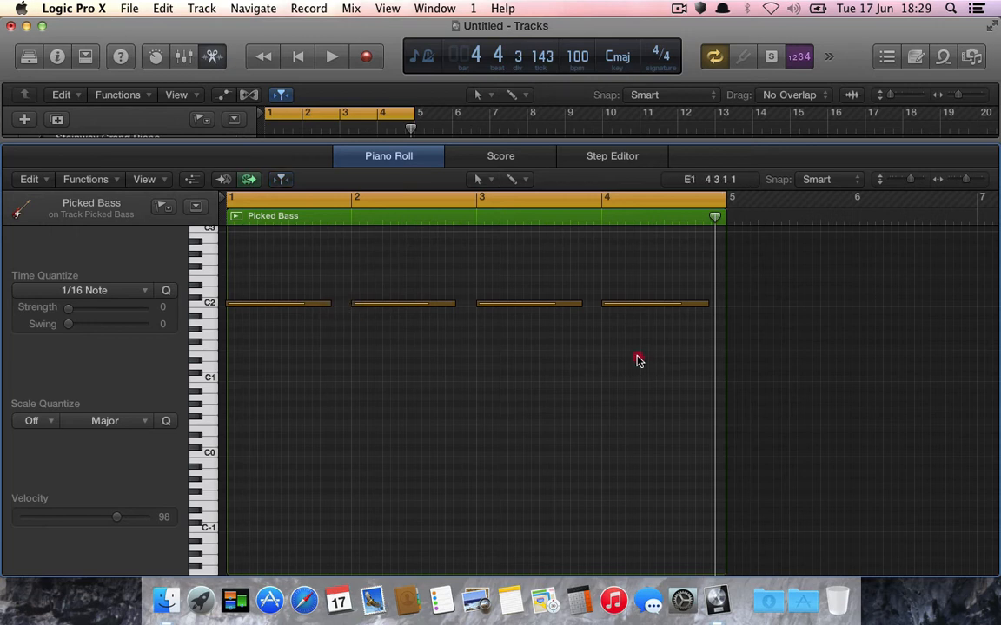
left_click_drag(643, 356, 348, 306)
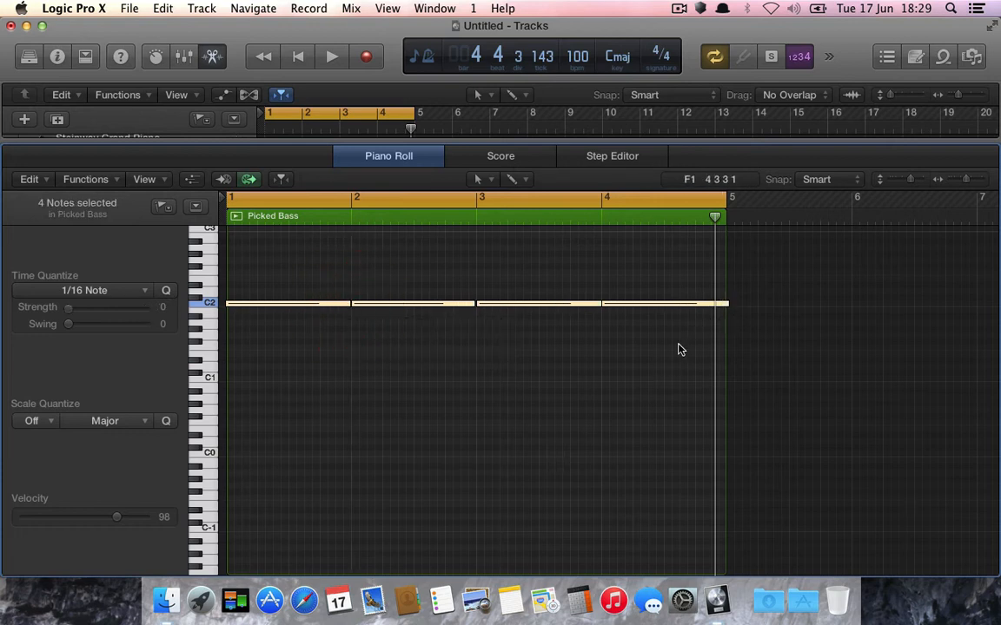
left_click(728, 317)
left_click_drag(727, 306, 724, 305)
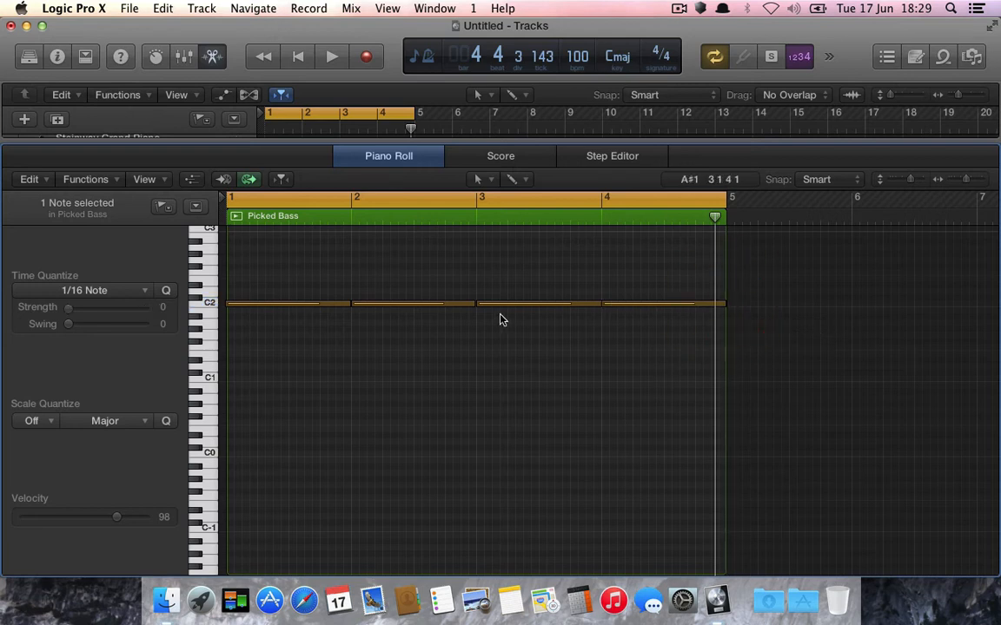
- Align the starts of the C2 notes in the Picked Bass region with their bar lines in the Piano Roll
key("super+Right")
key("super+Right")
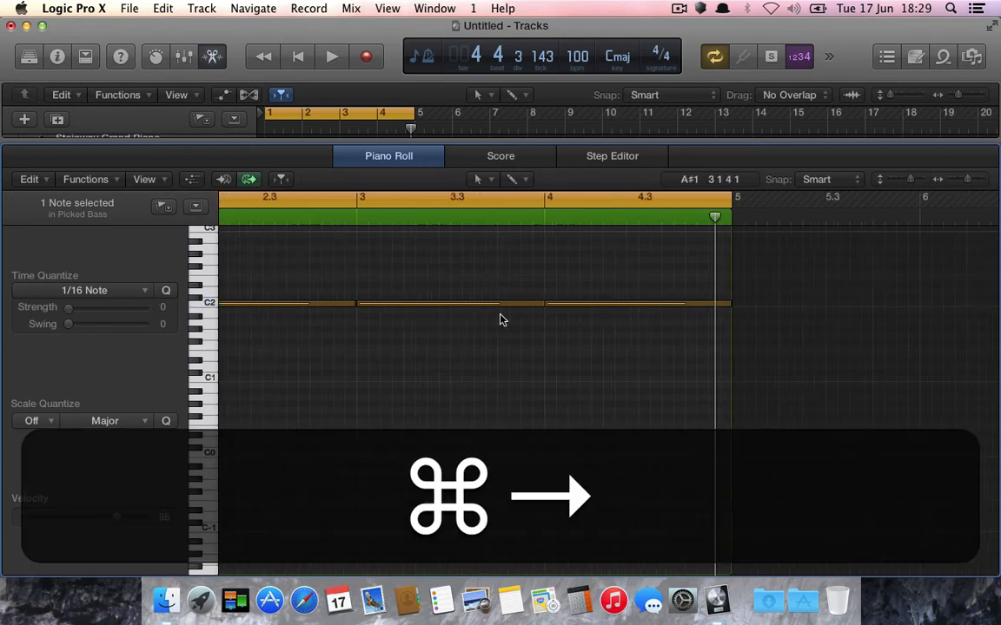
scroll(500, 320, "left", 5)
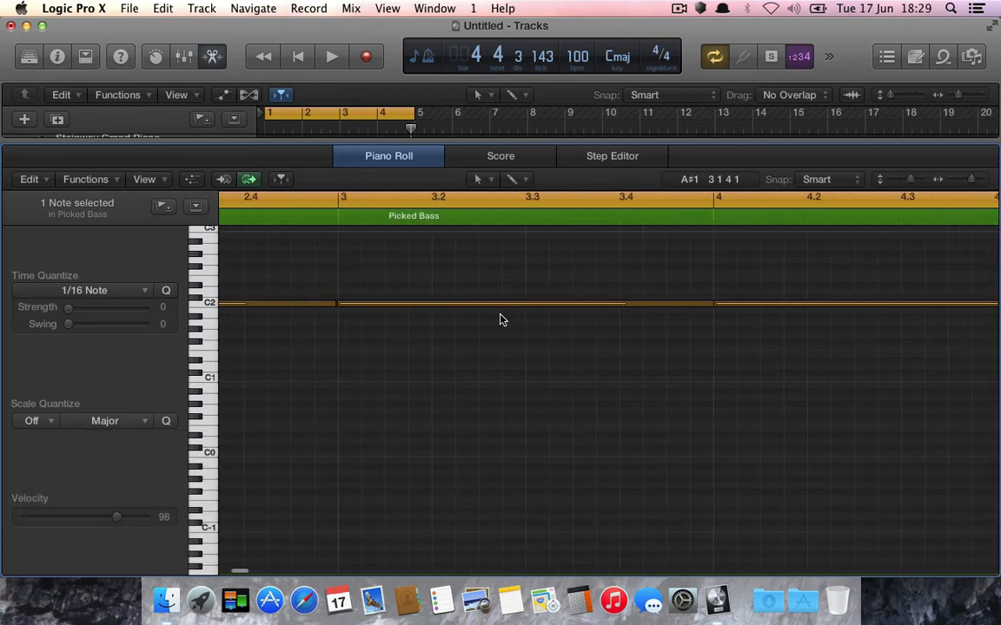
left_click_drag(408, 306, 688, 312)
scroll(599, 349, "left", 3)
scroll(598, 349, "left", 2)
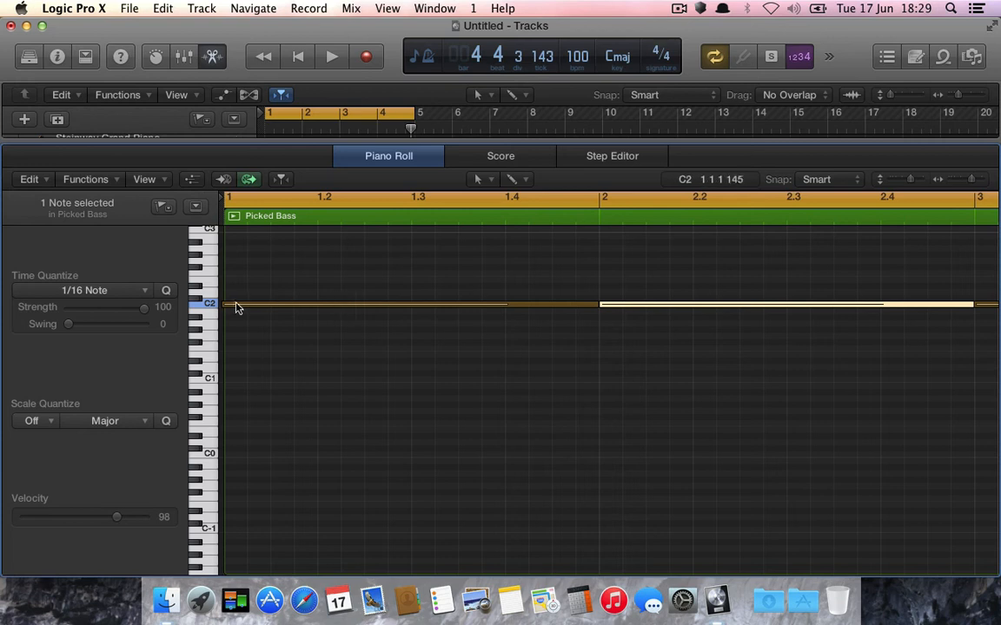
left_click_drag(225, 305, 224, 306)
key("super+Left")
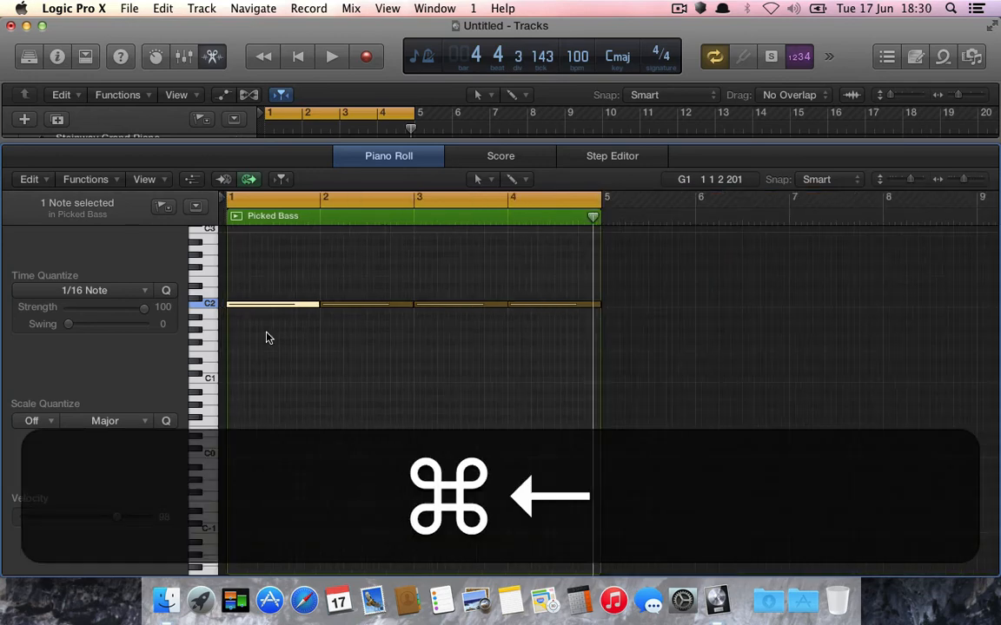
- Close the Piano Roll and play back the Picked Bass and Classic Electric Piano regions together
key("e")
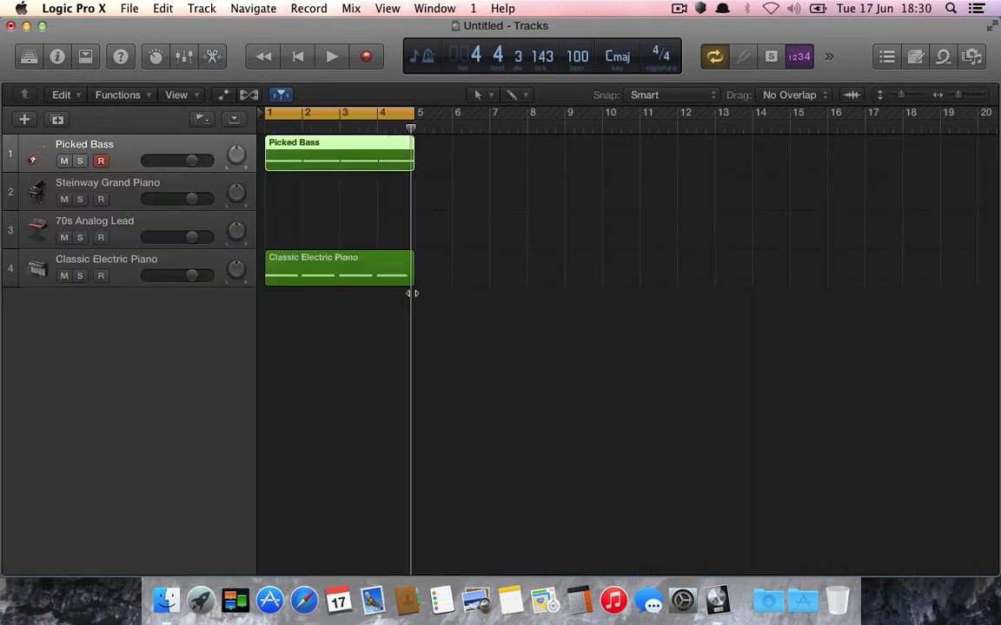
key("space")
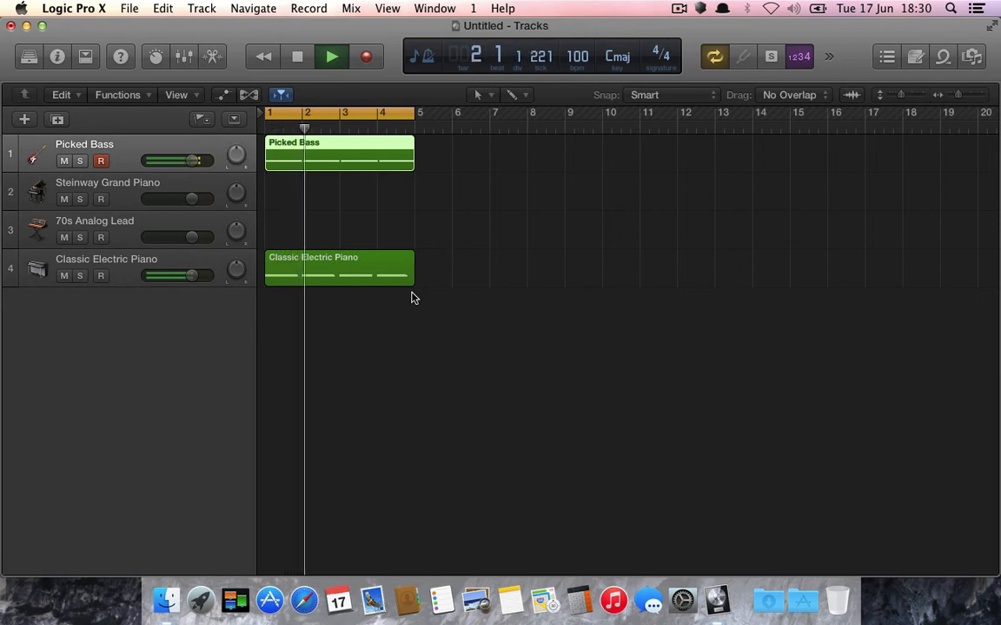
key("space")
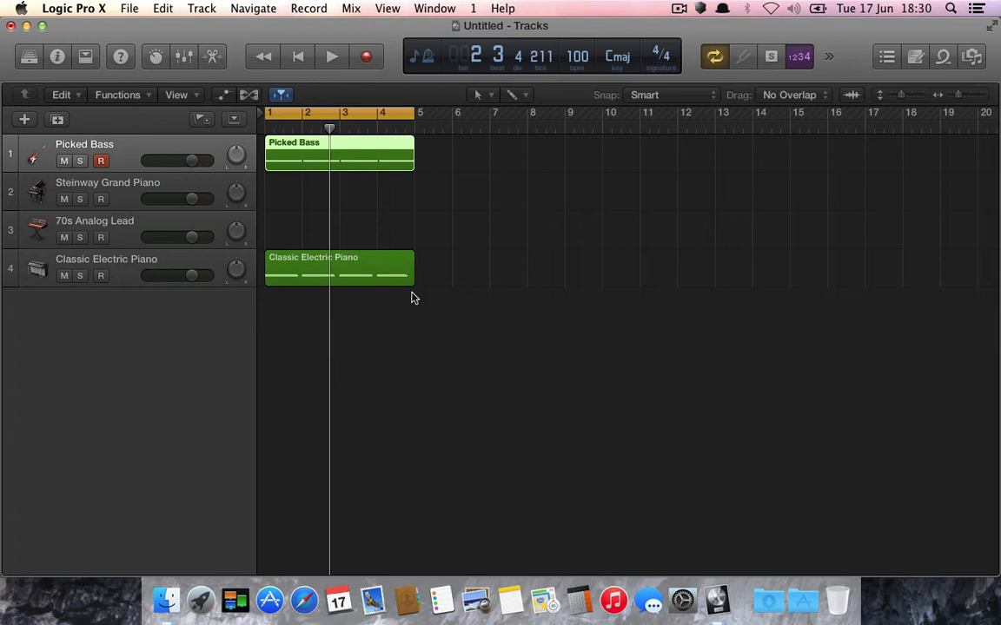
- Show the Picked Bass channel strip in the Inspector and view the settings of its EXS24 instrument
left_click(58, 59)
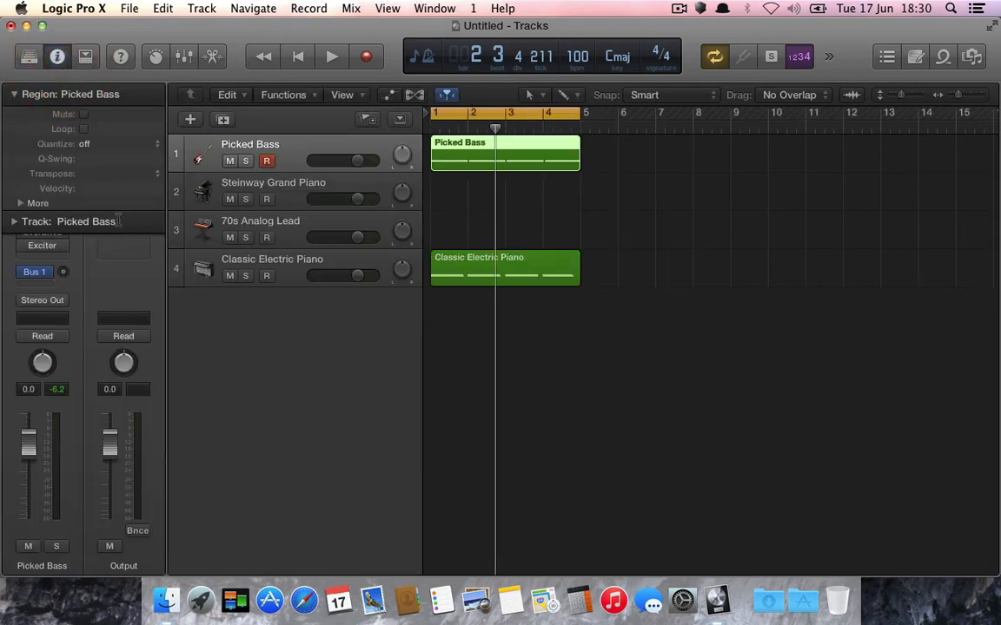
left_click(15, 94)
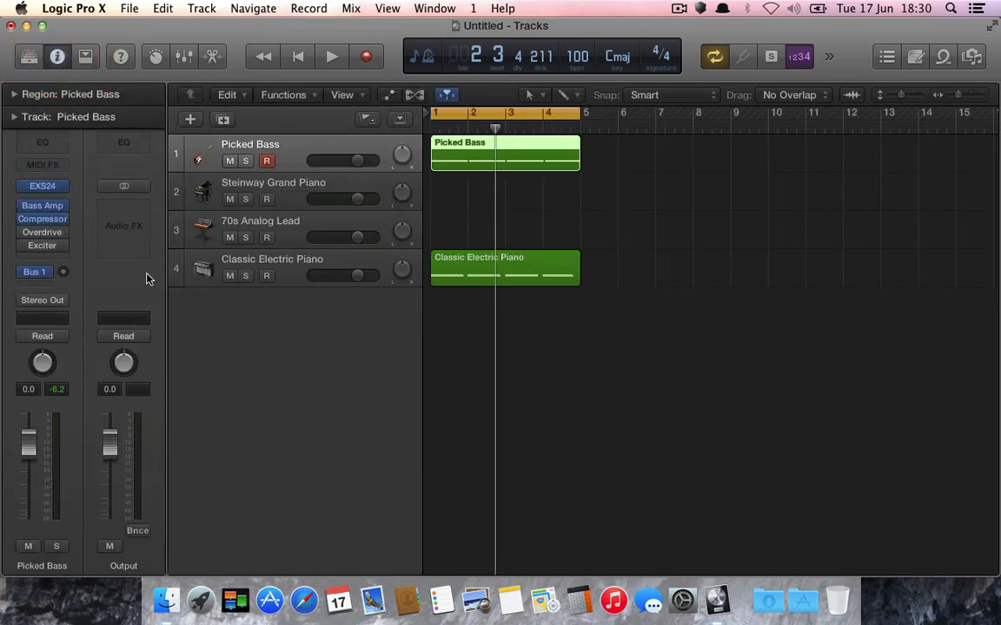
left_click(43, 186)
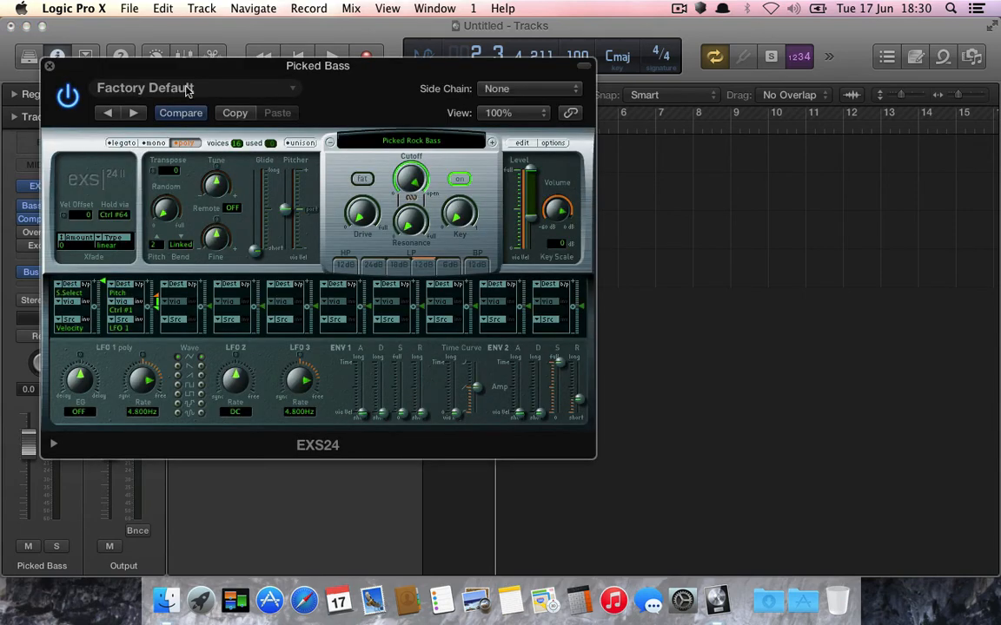
left_click(48, 64)
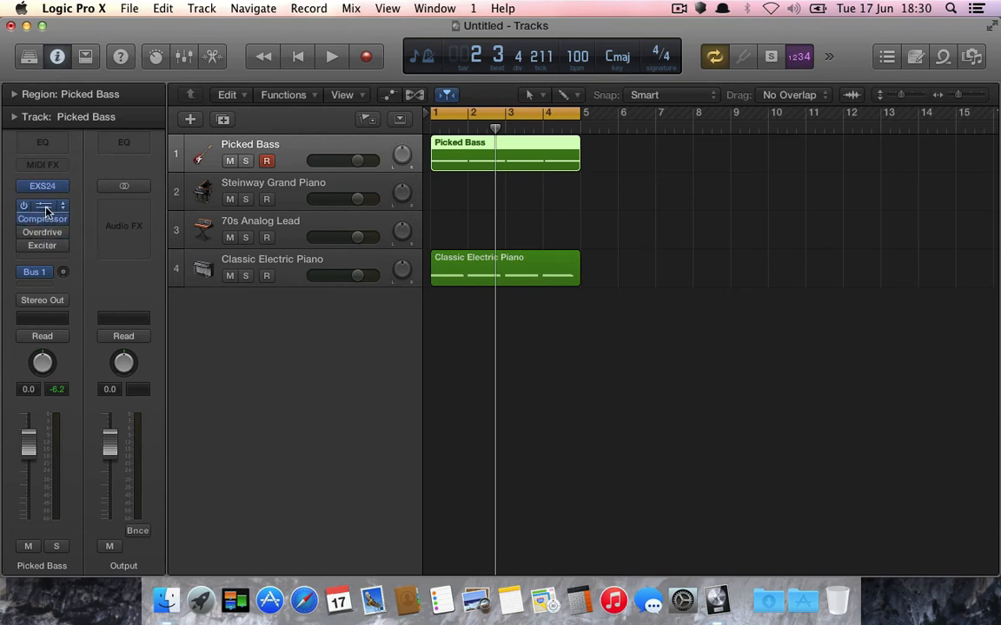
- Change the Picked Bass track's Bass Amp Designer model to Flip-Top Amp and start playback to hear it
left_click(42, 206)
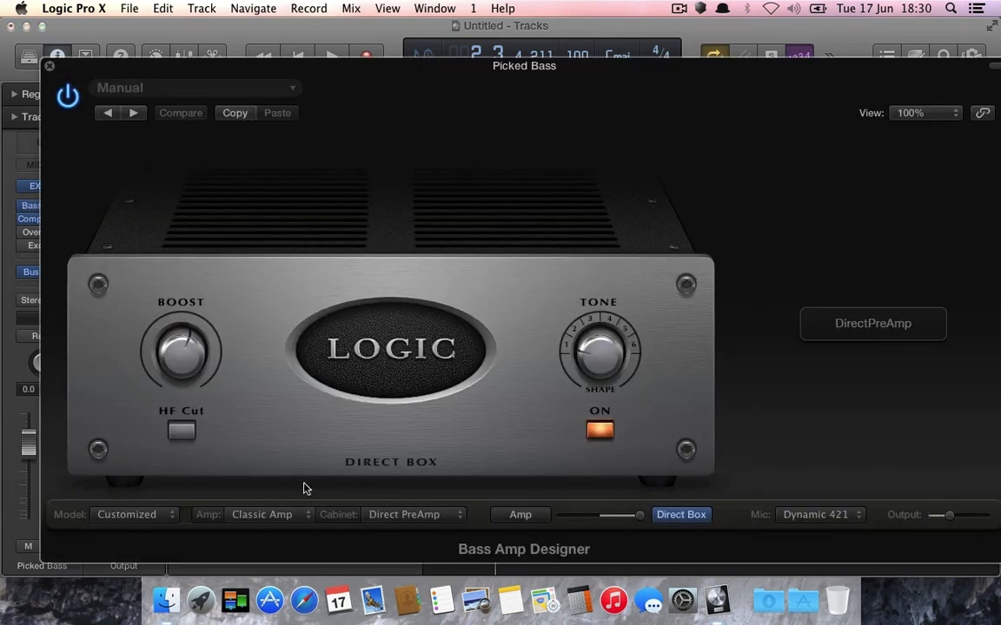
left_click(165, 520)
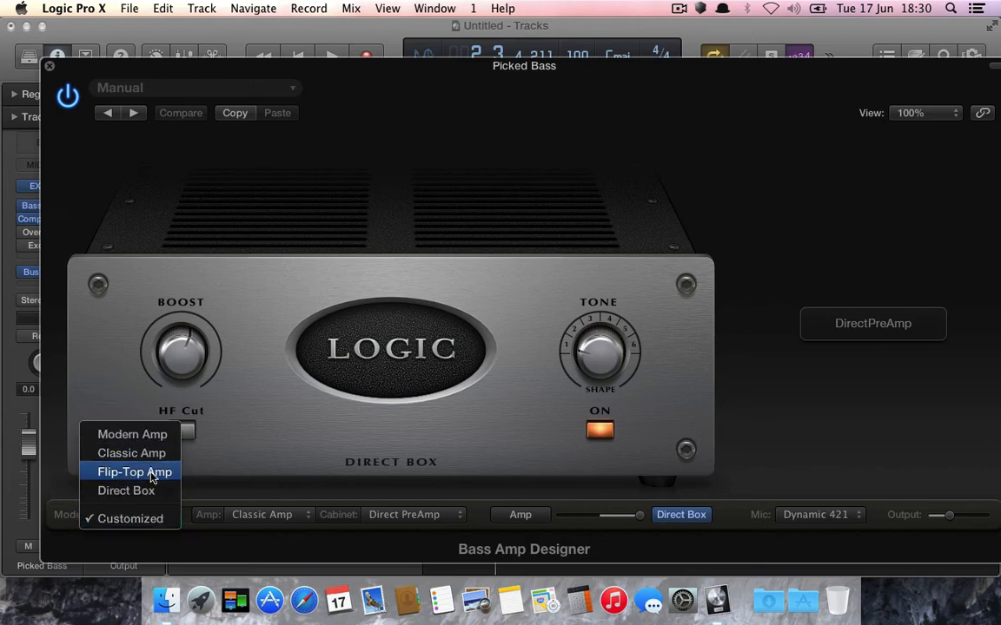
left_click(150, 471)
key("space")
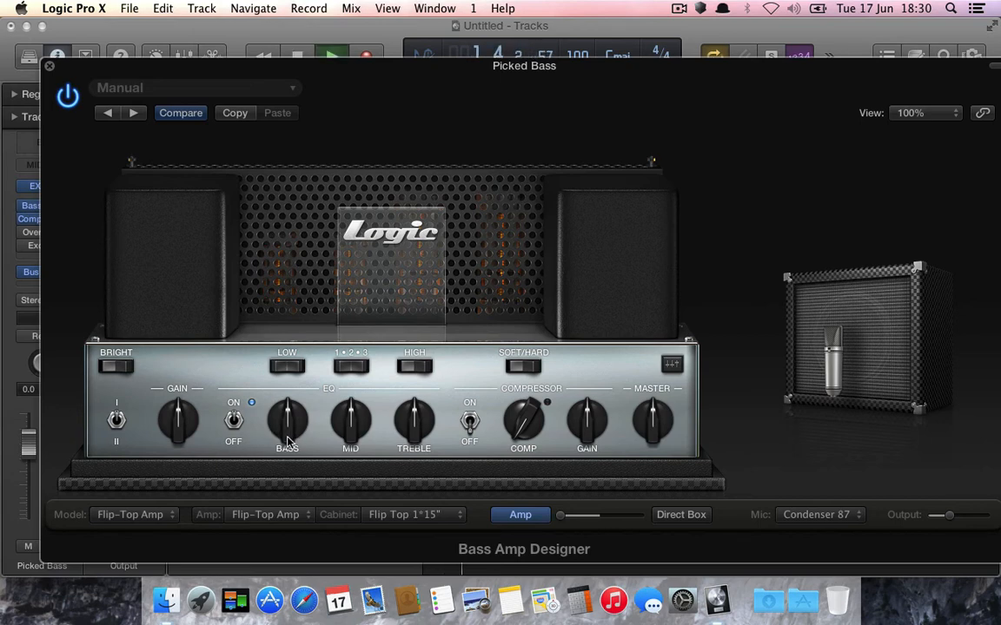
- Raise the amp's Bass and Mid and lower its Treble and Master level during playback
mouse_move(284, 433)
left_mouse_down()
mouse_move(279, 402)
mouse_move(340, 393)
left_mouse_up()
left_click_drag(397, 415, 401, 432)
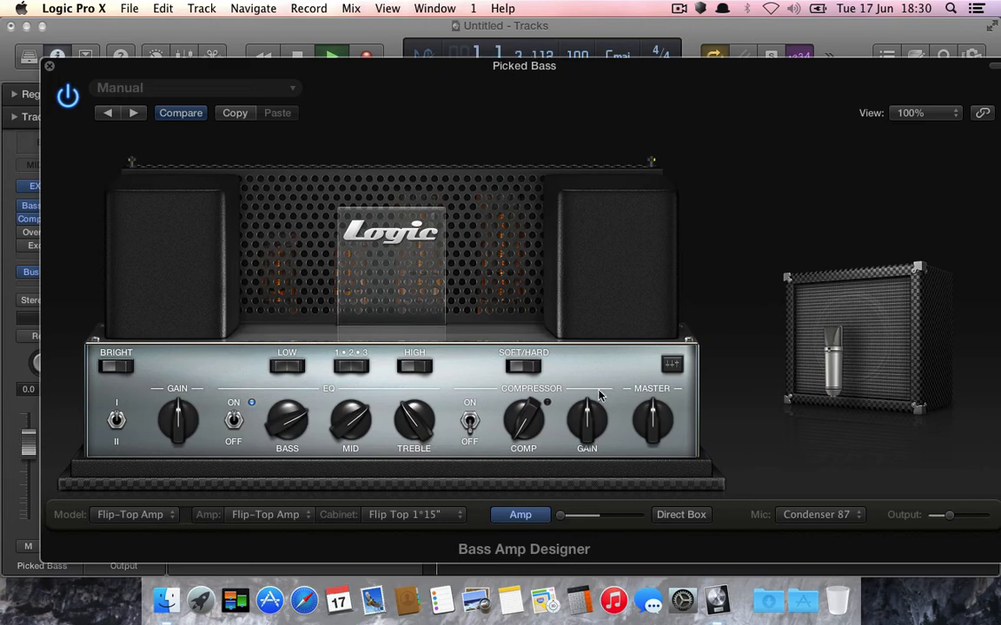
left_click_drag(652, 421, 652, 428)
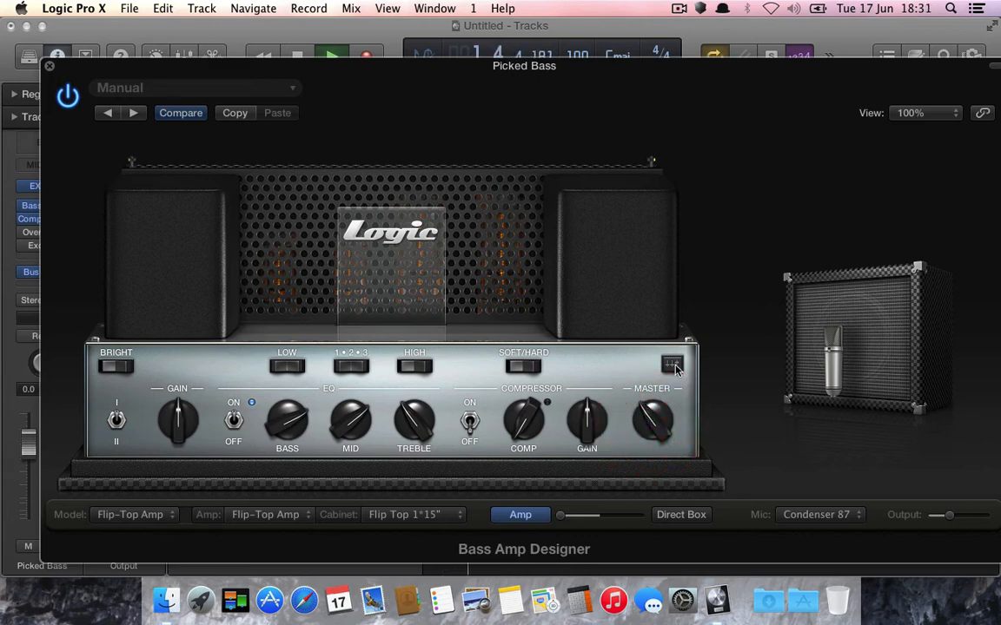
- Lower the 100, 250 and 6600 bands slightly in the amp's graphic EQ, then close the amp window and the Inspector
left_click(672, 363)
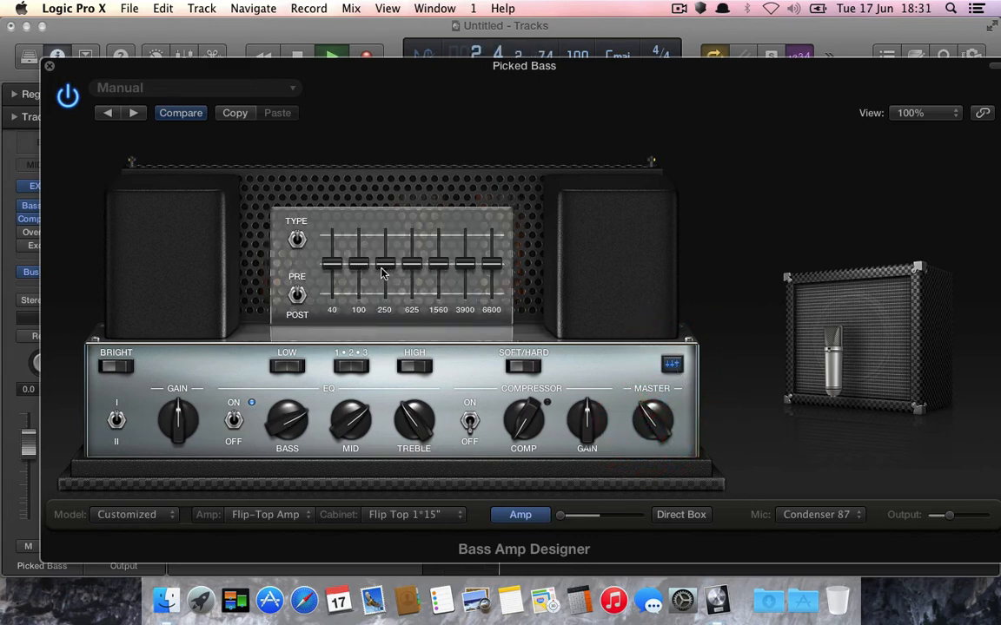
left_click_drag(385, 265, 411, 266)
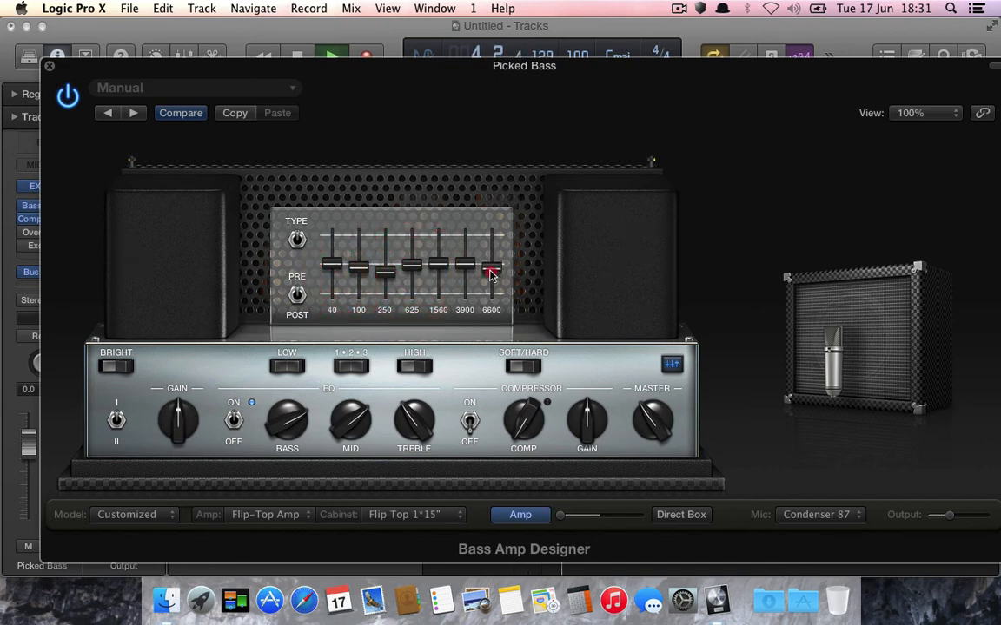
left_click_drag(492, 264, 492, 272)
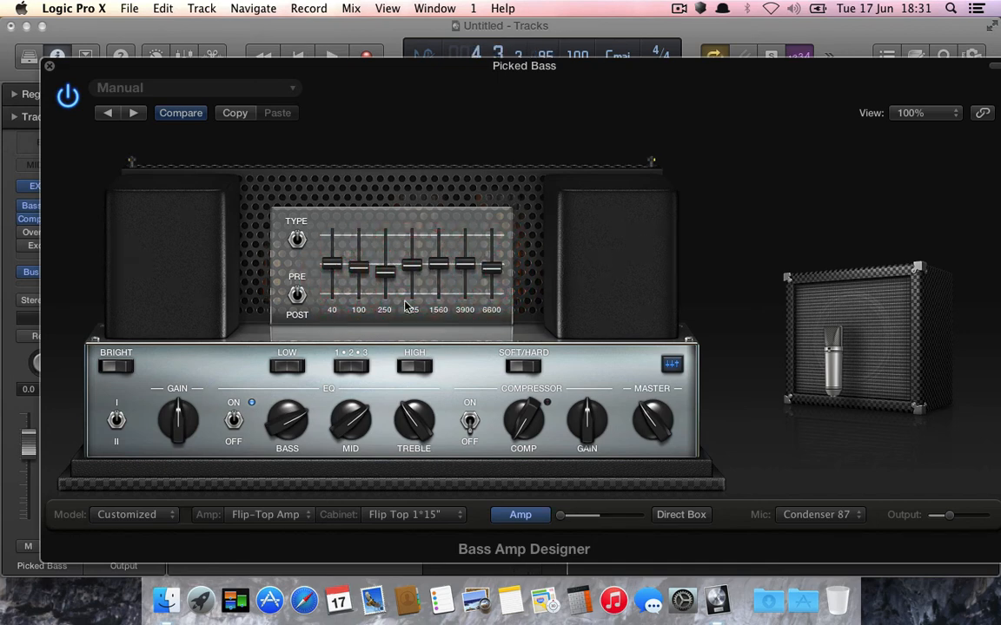
left_click(50, 66)
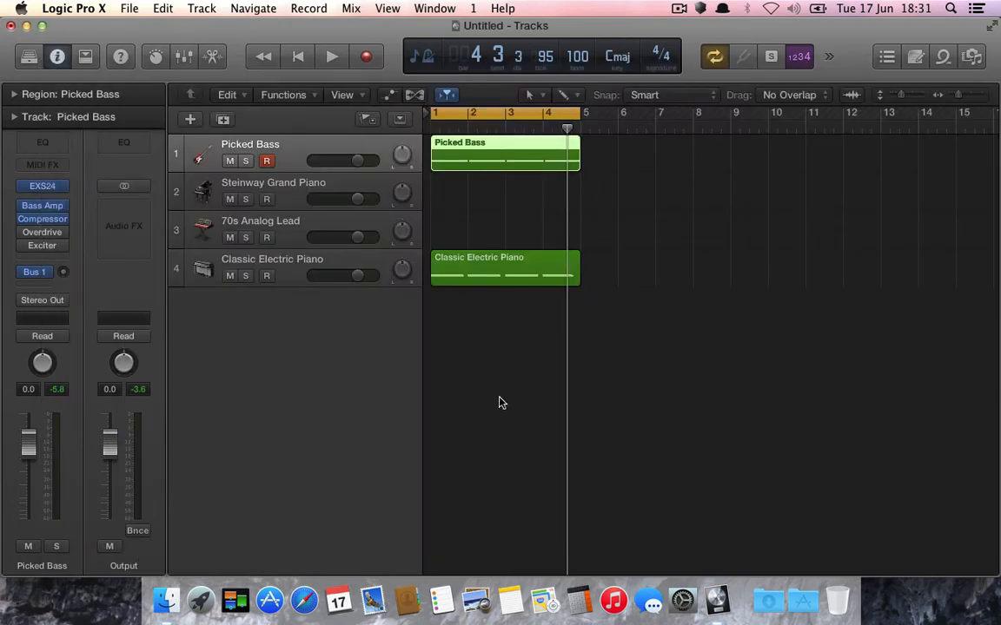
left_click(57, 56)
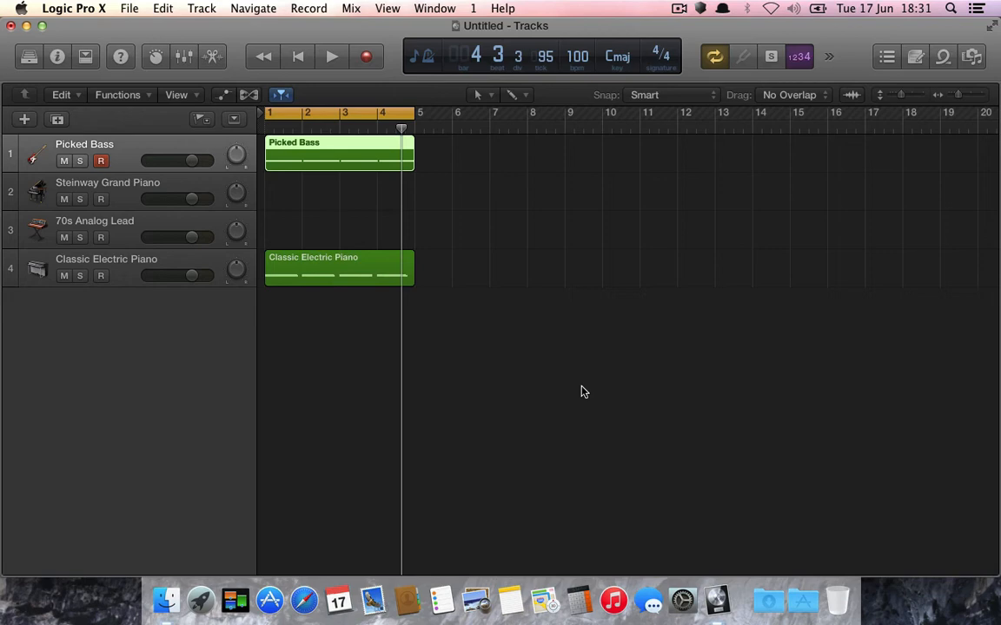
left_click(199, 8)
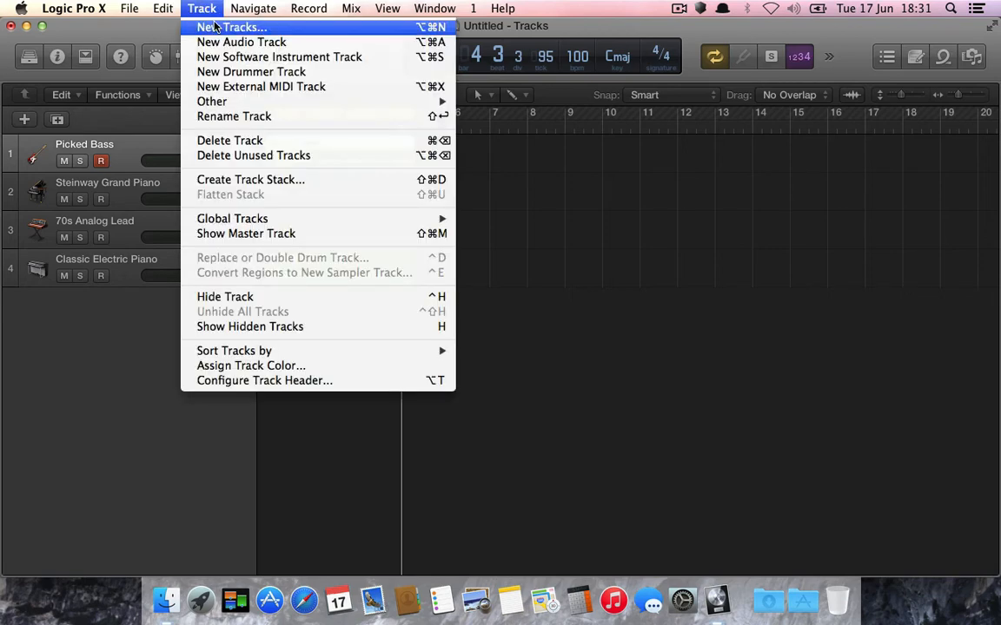
left_click(216, 27)
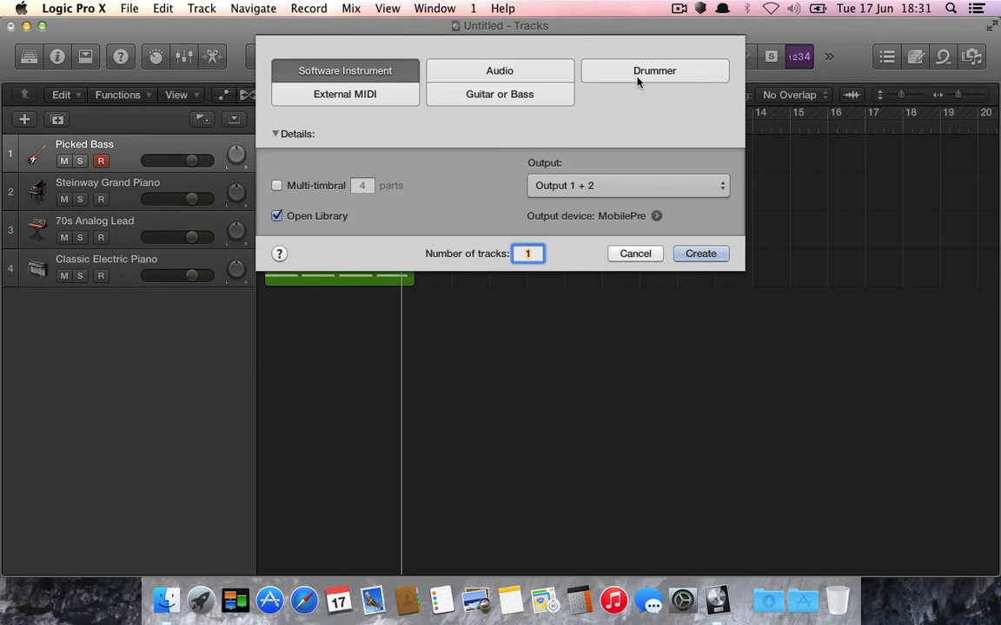
left_click(635, 255)
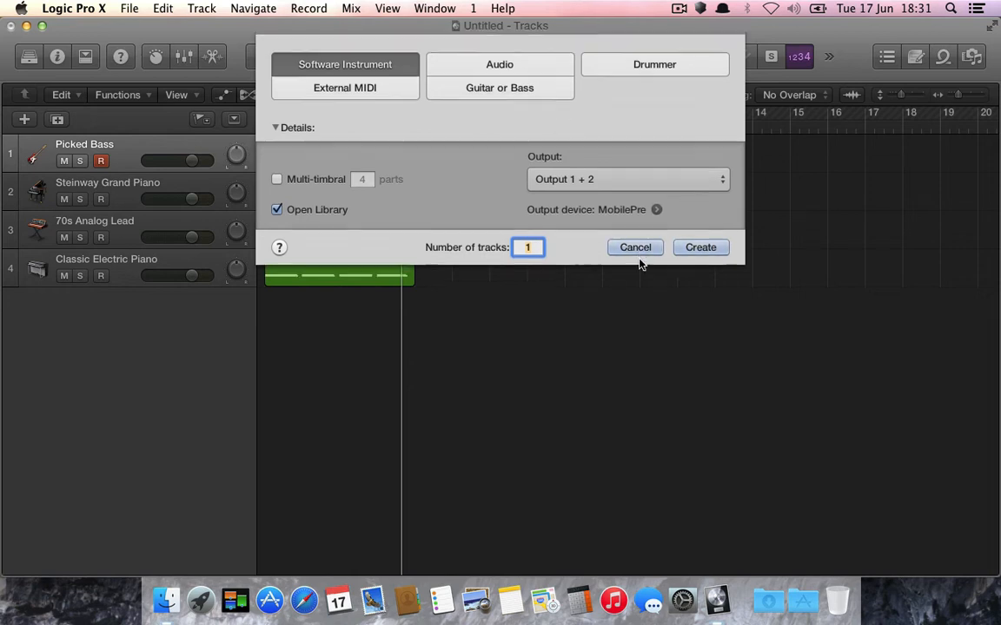
- Open the loop browser and filter the Apple Loops by All Drums and Acoustic
left_click(945, 59)
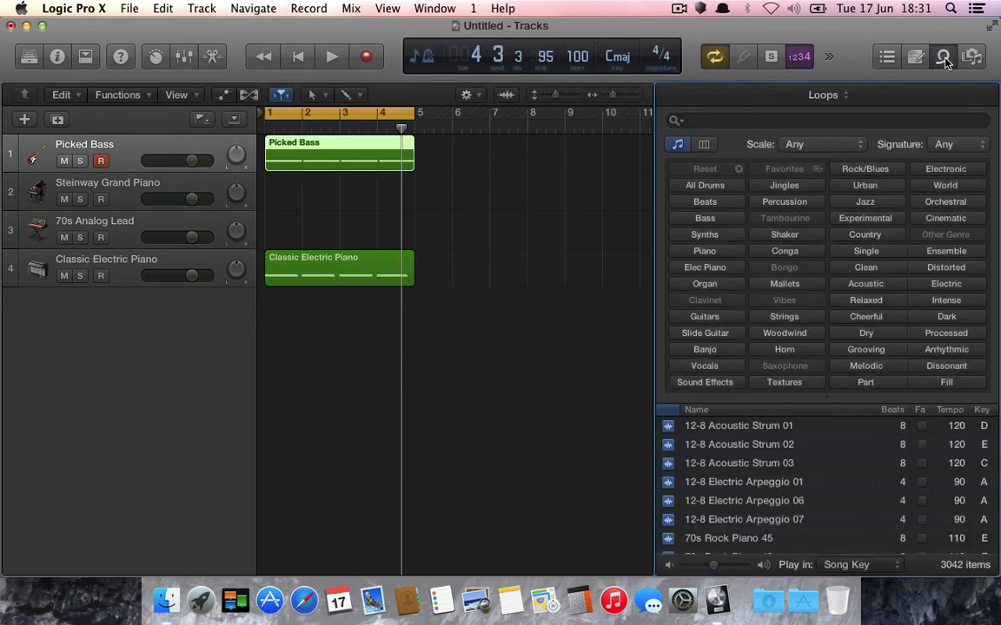
left_click(704, 186)
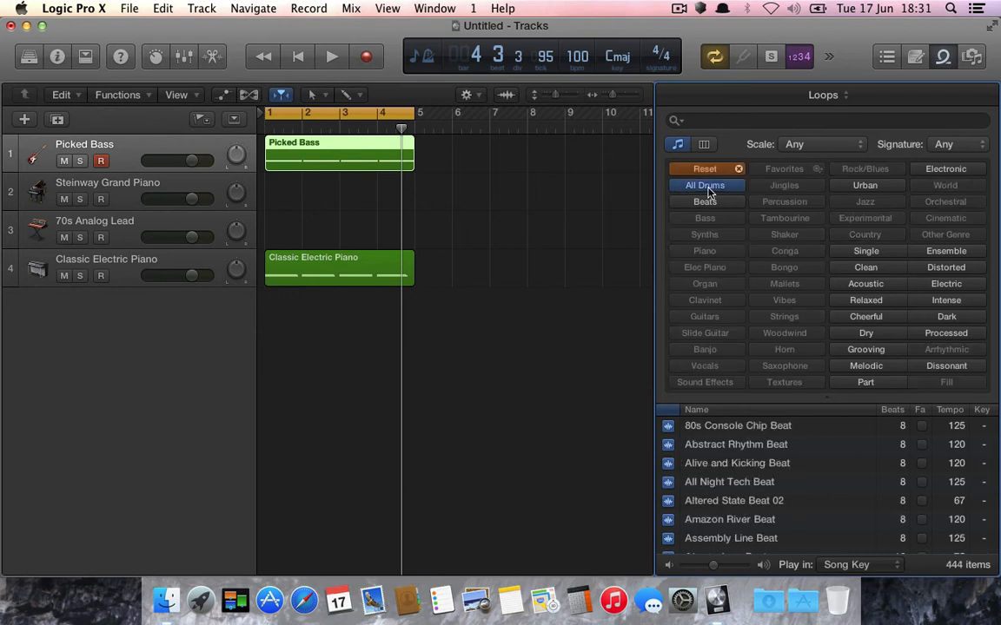
left_click(869, 286)
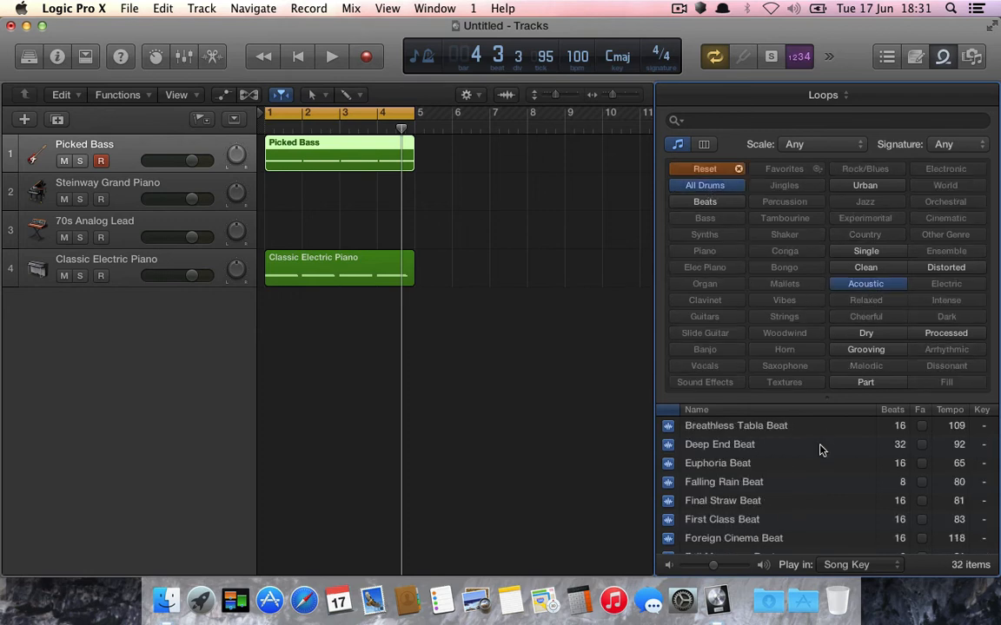
- Preview the Foreign Cinema Beat loop, add it on a new track at bar 1, and play the arrangement
scroll(821, 450, "down", 4)
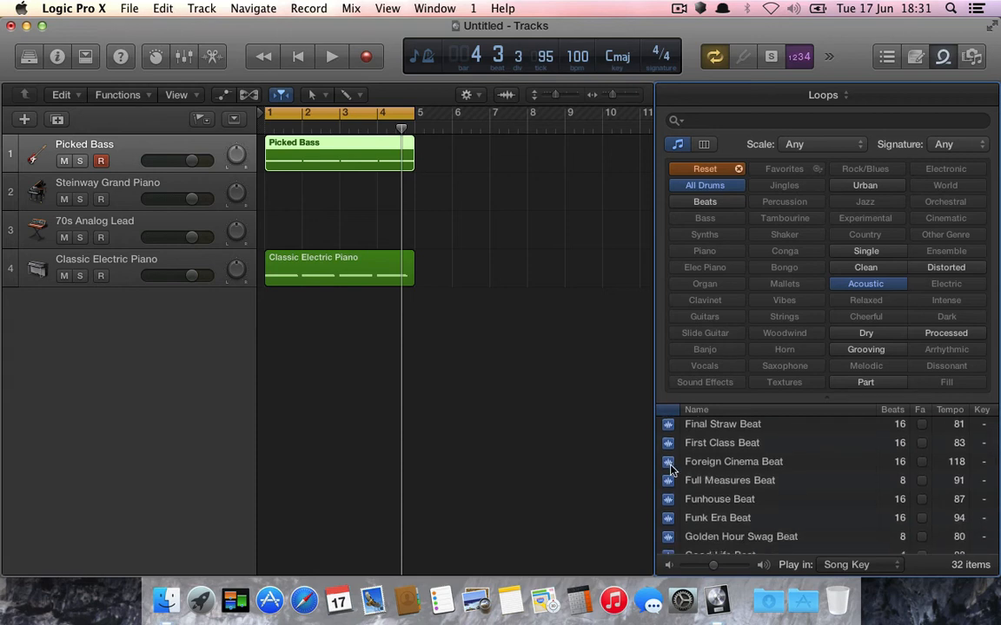
left_click(667, 465)
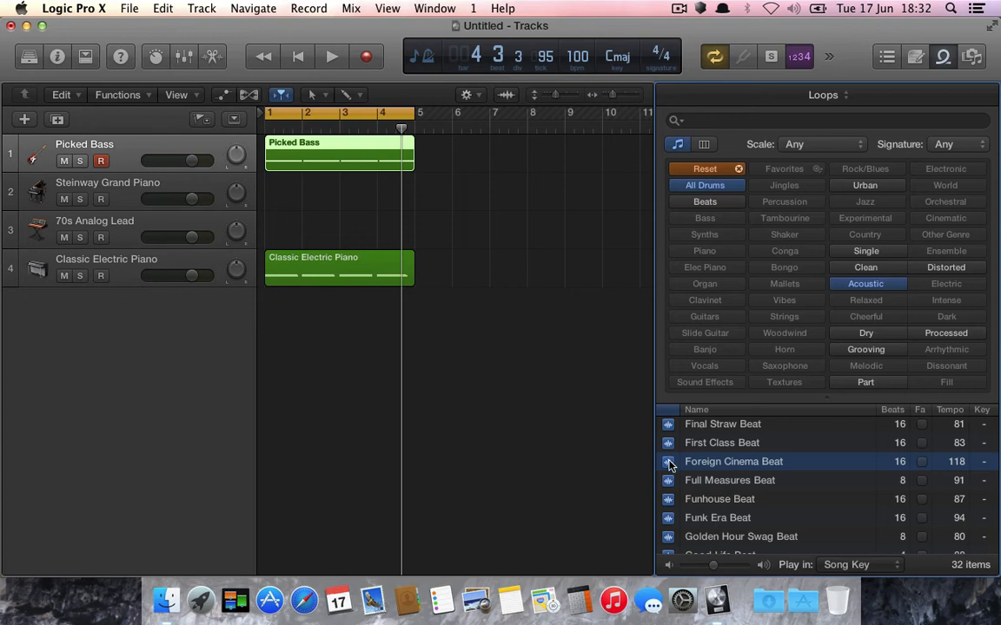
left_click_drag(670, 466, 283, 322)
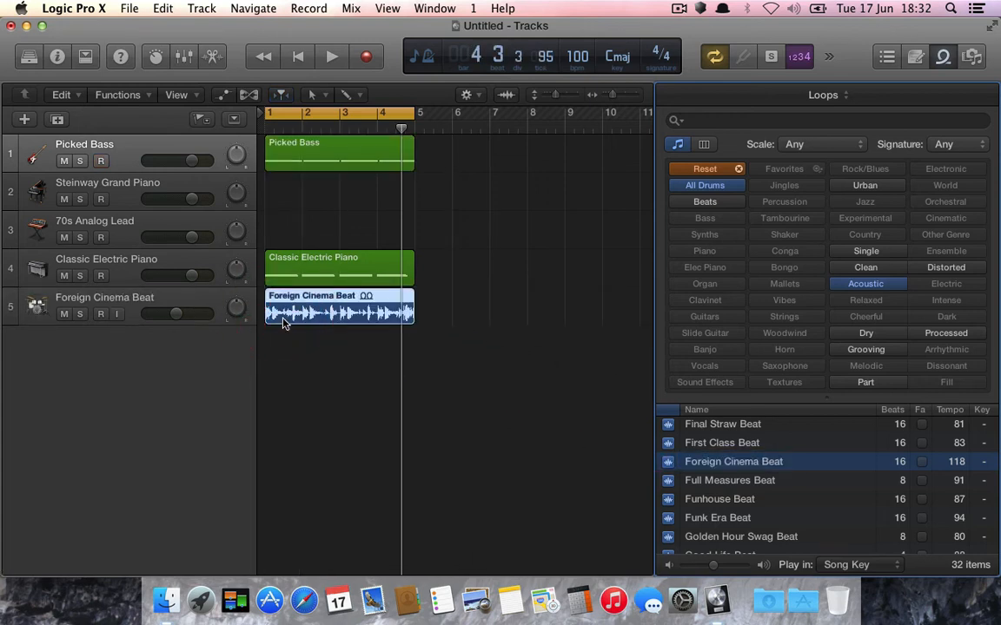
left_click(339, 406)
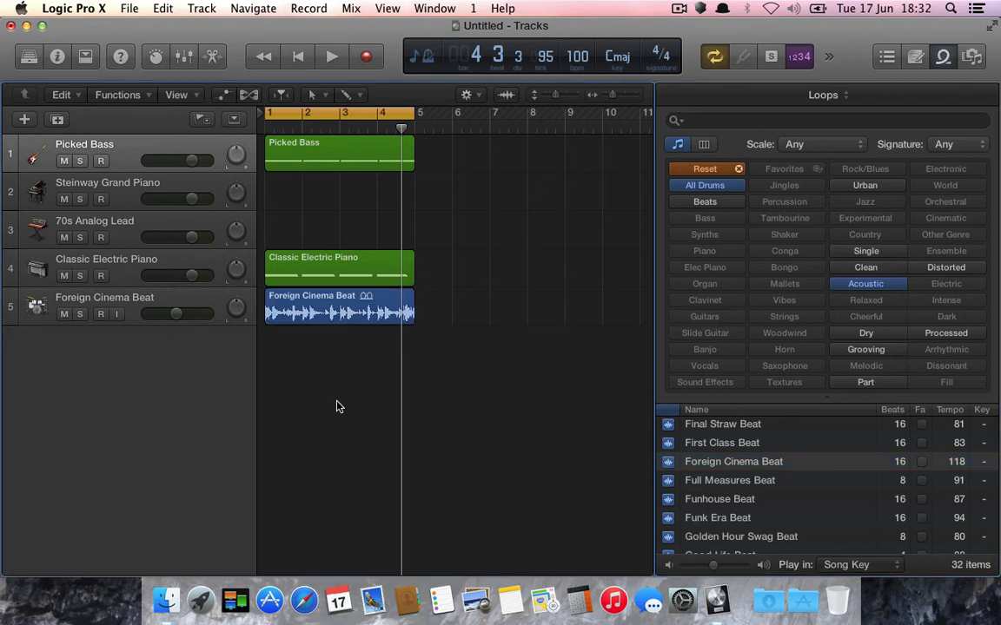
key("space")
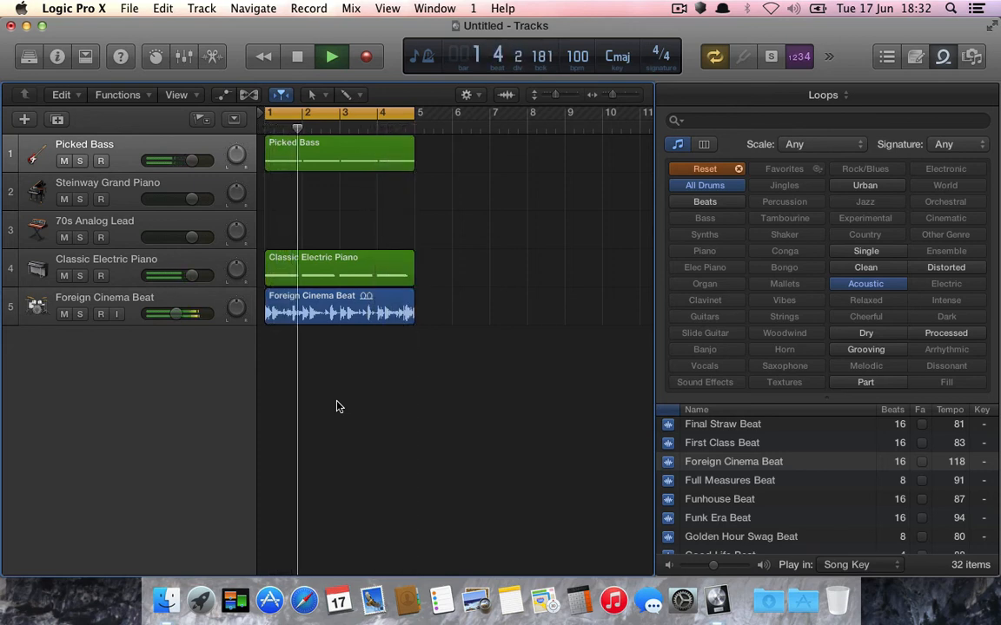
key("space")
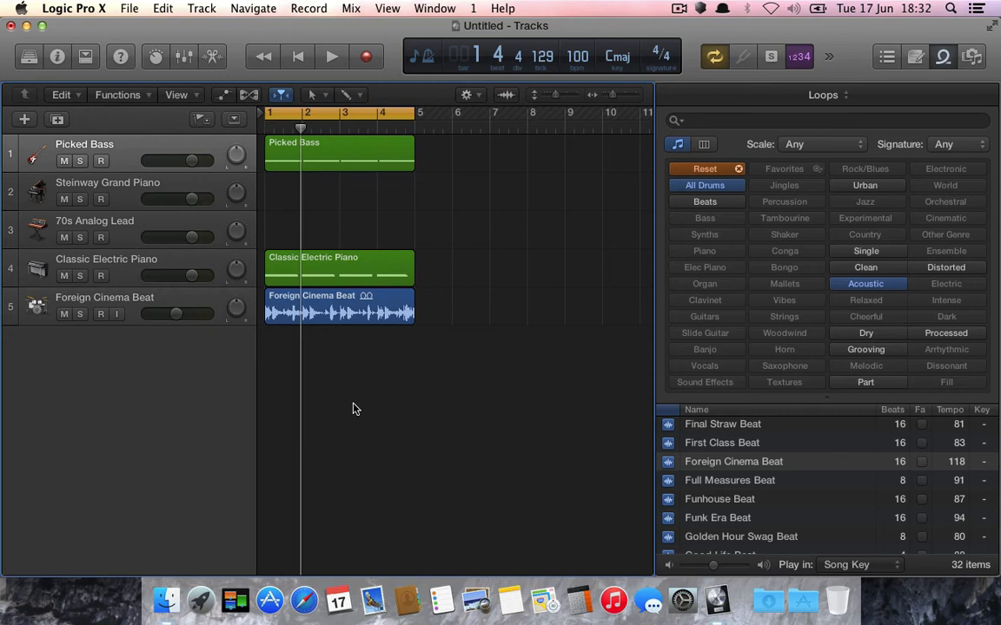
- Reset the loop filters, filter the Apple Loops by Percussion and preview several tabla, conga and riq loops
left_click(707, 171)
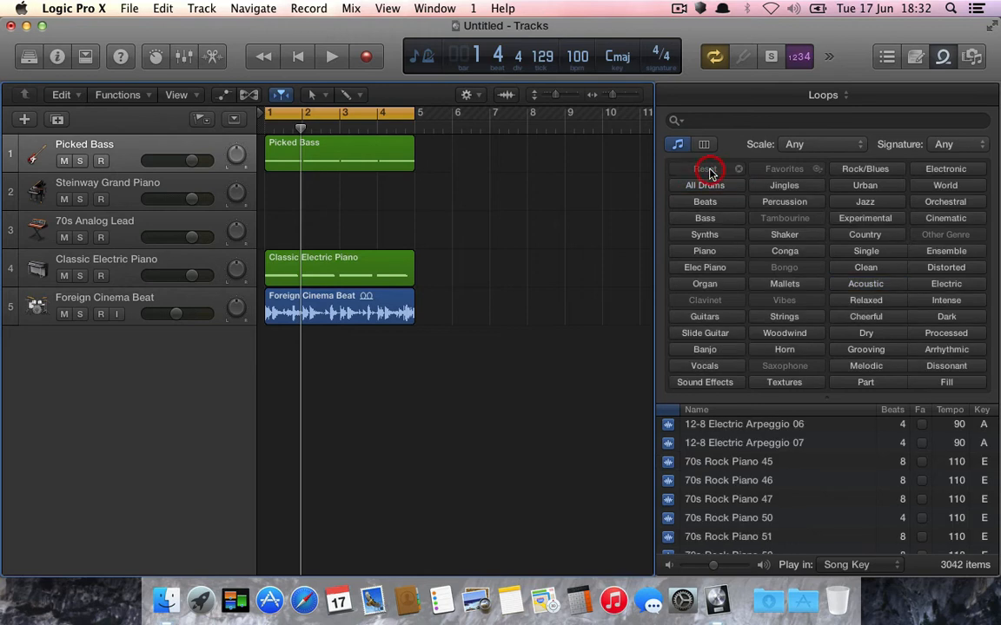
left_click(790, 205)
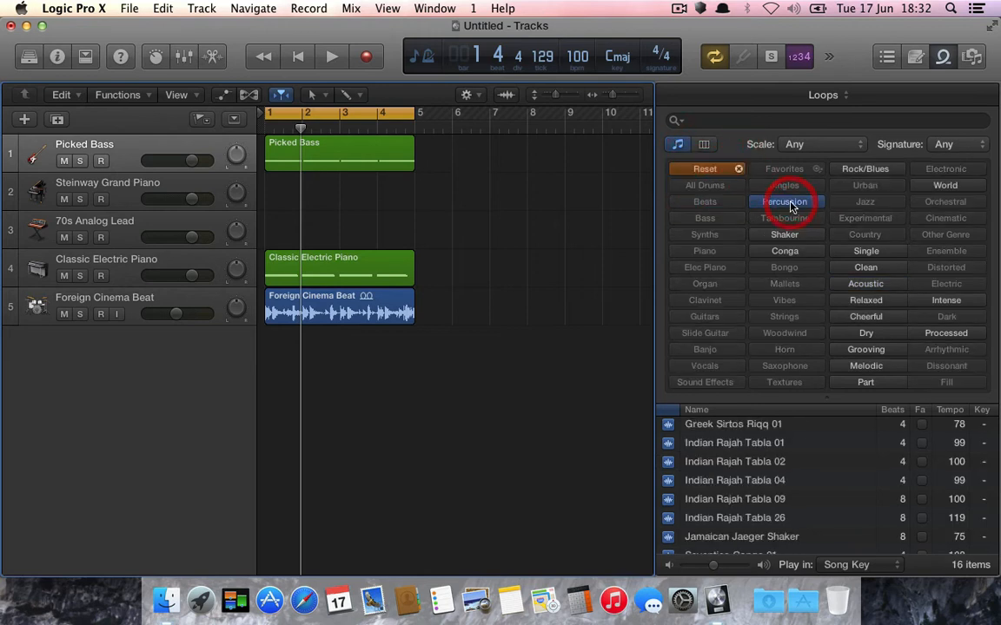
left_click(715, 469)
left_click(714, 486)
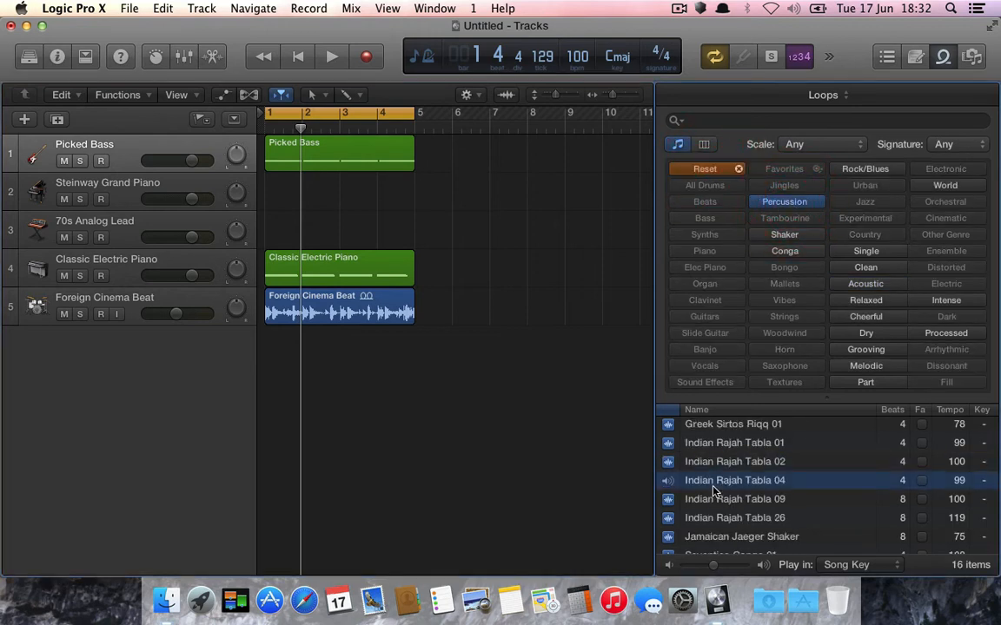
left_click(714, 499)
scroll(714, 508, "down", 2)
left_click(714, 519)
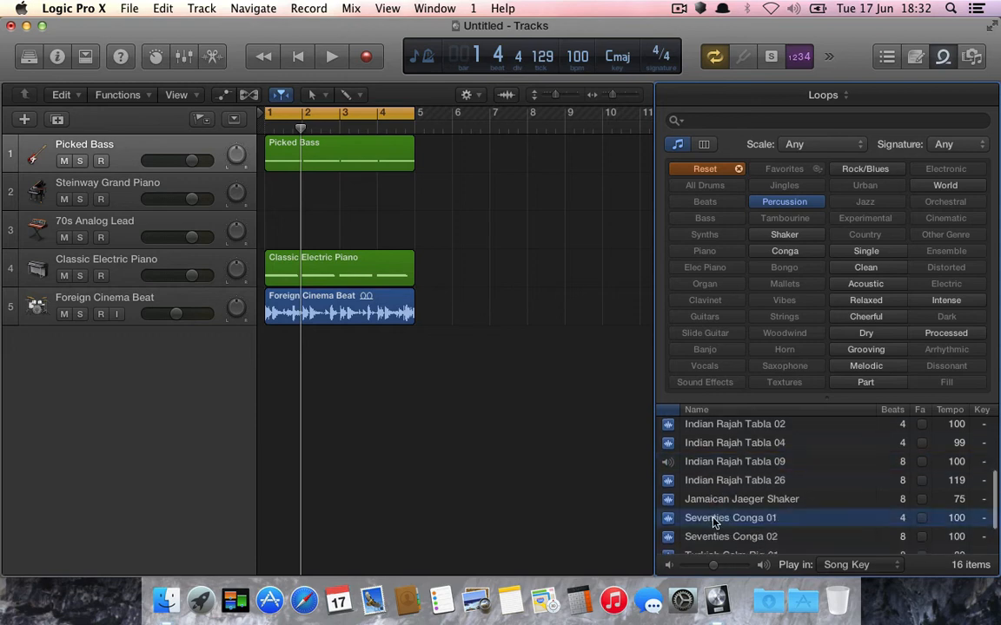
scroll(714, 519, "down", 2)
left_click(714, 523)
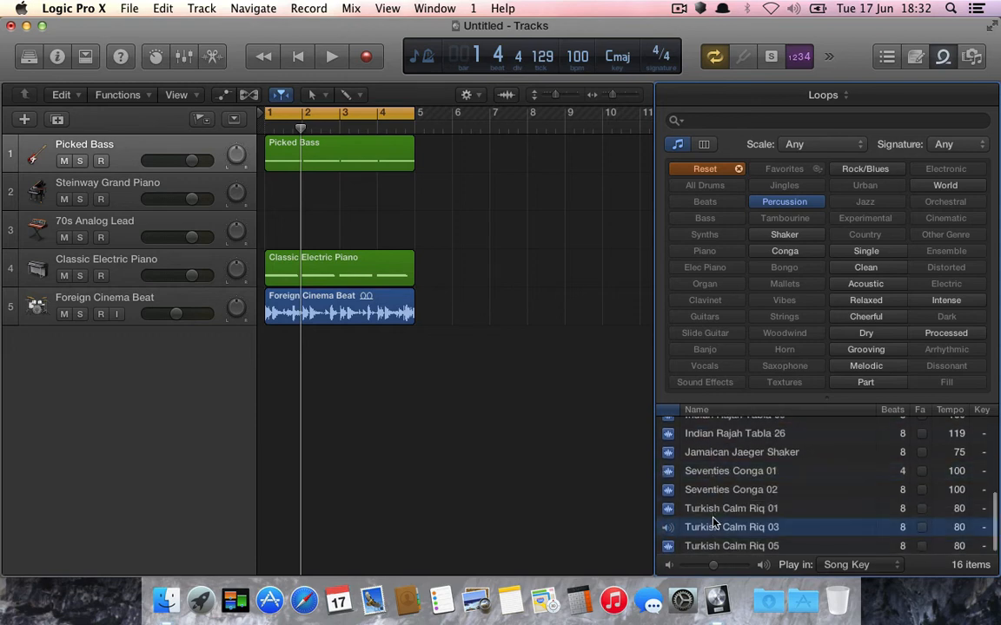
scroll(714, 523, "down", 1)
- Add the Turkish Calm Riq 01 loop on a new track at bar 1 and play the arrangement
left_click(713, 513)
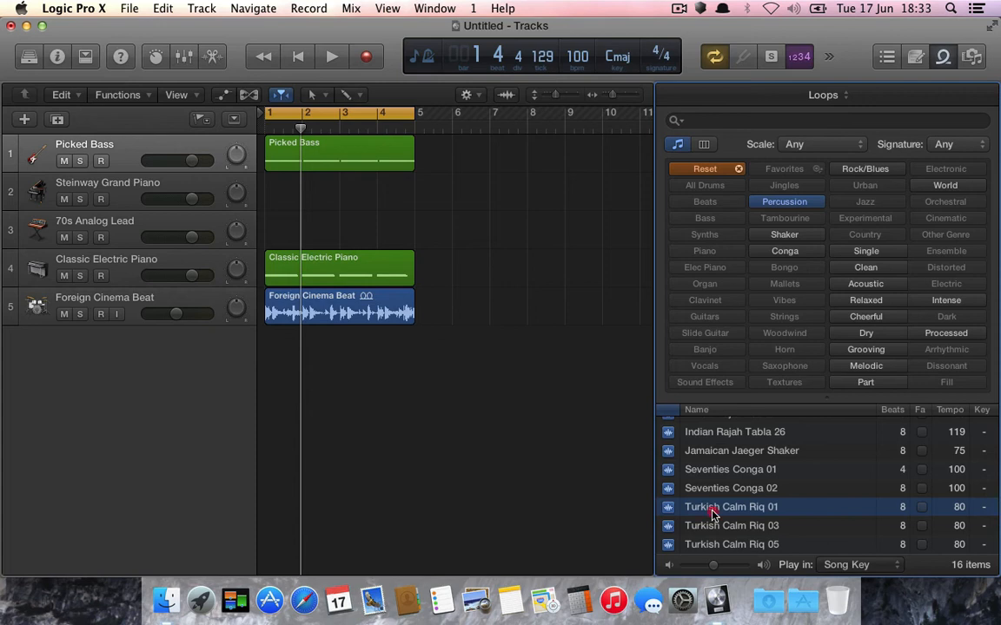
left_click_drag(712, 513, 281, 369)
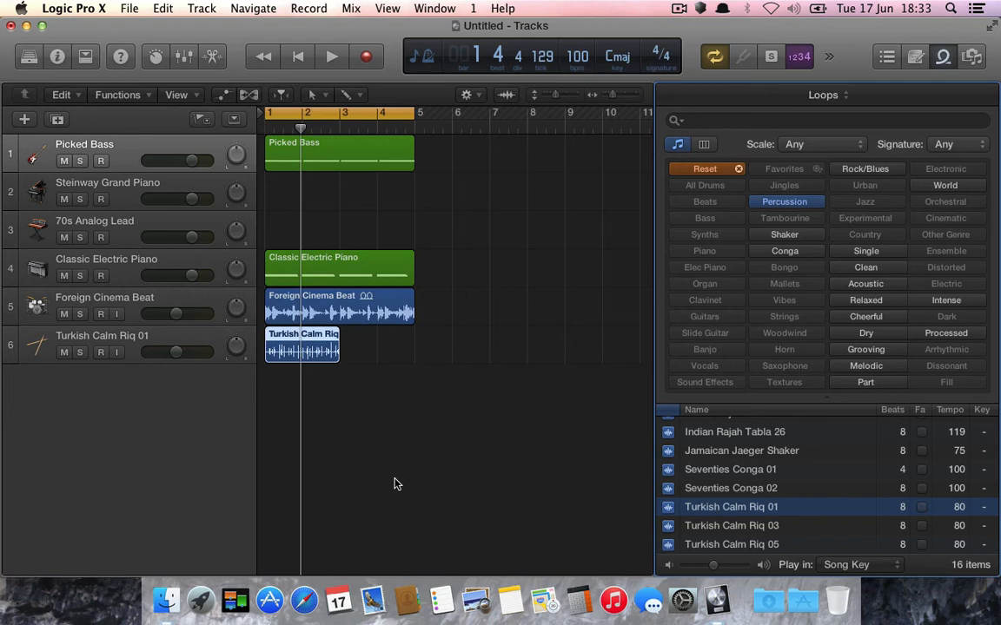
key("space")
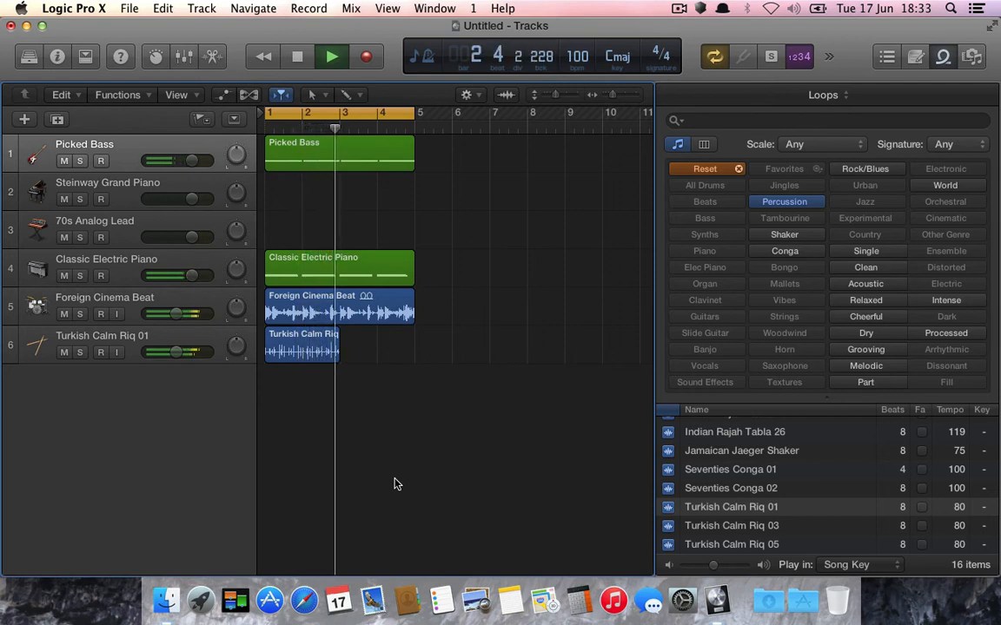
key("space")
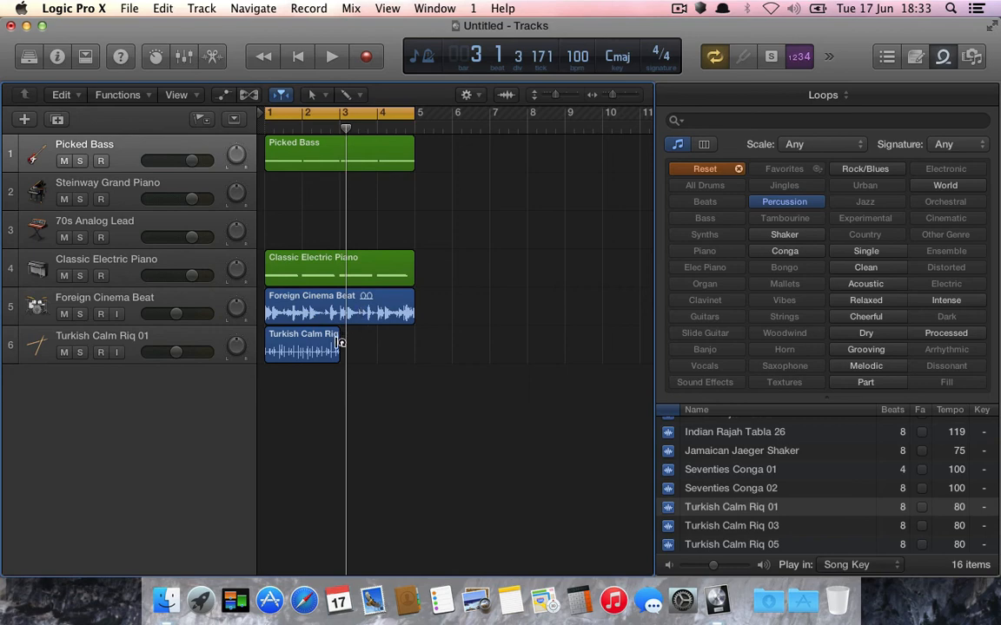
- Loop the Turkish Calm Riq 01 region to bar 5 so it fills the four-bar cycle
key("cmd+Down")
key("cmd+Right")
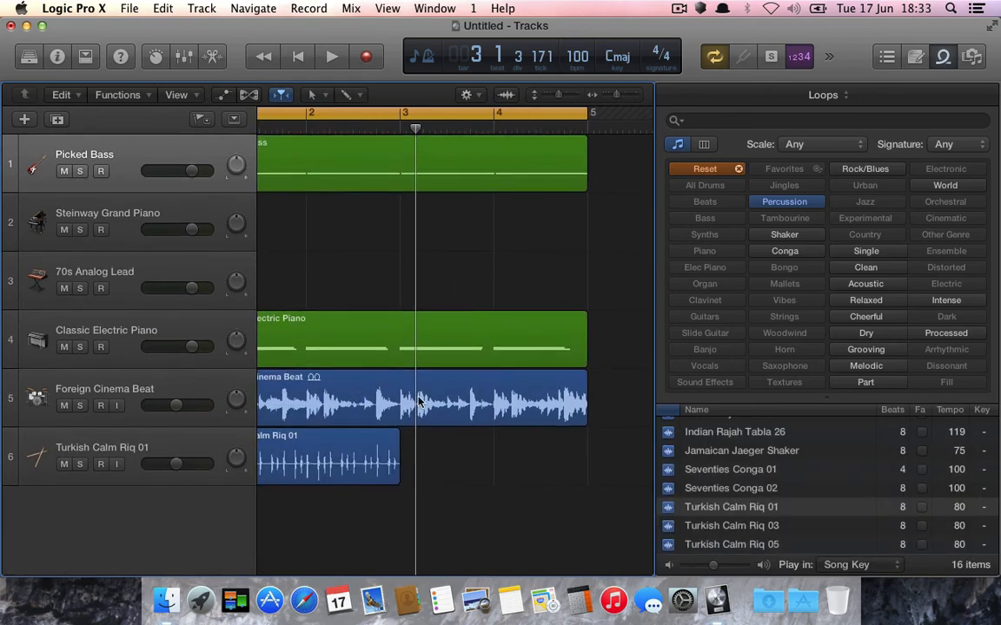
scroll(484, 450, "left", 3)
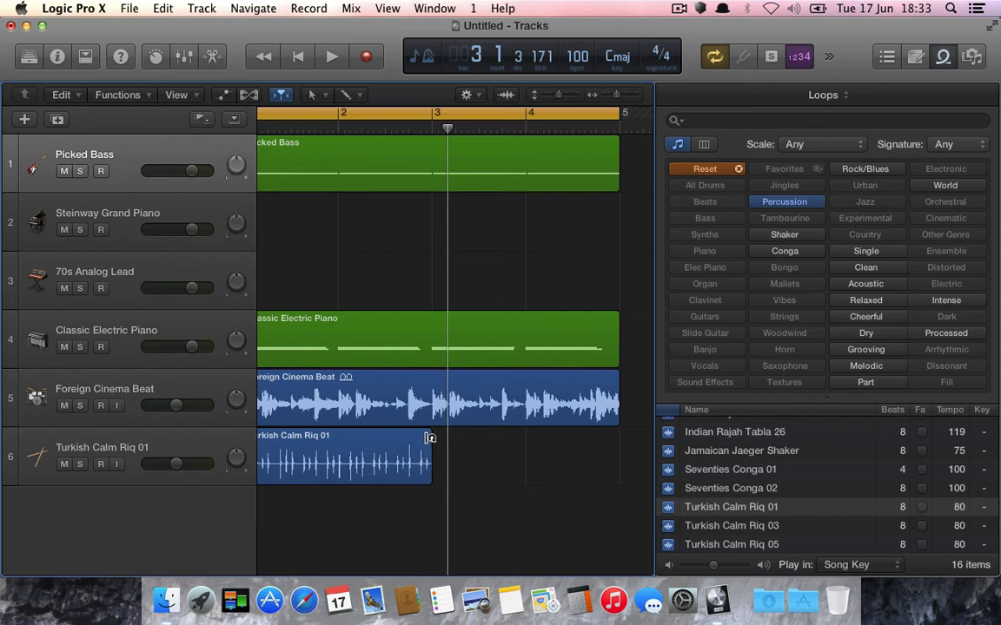
left_click_drag(429, 437, 622, 443)
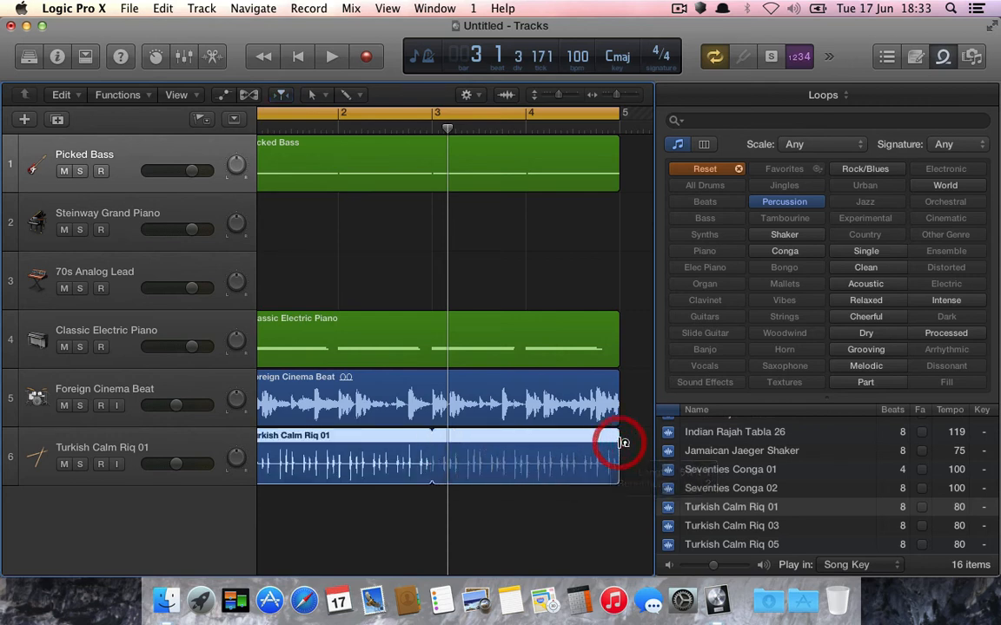
key("super+Left")
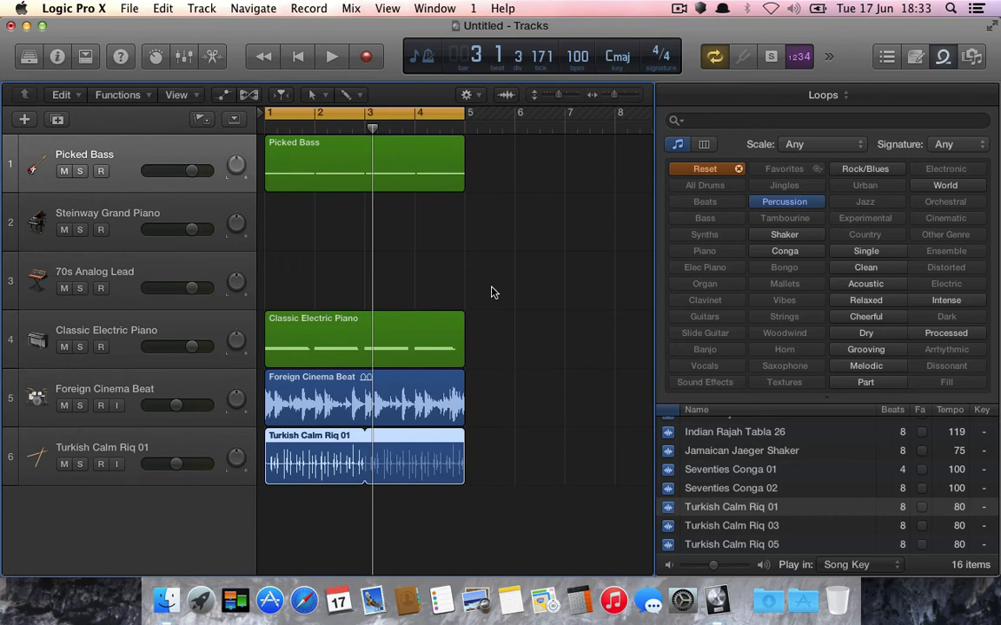
- Arm the 70s Analog Lead track for recording, close the loop browser and open Musical Typing to test notes
left_click(132, 267)
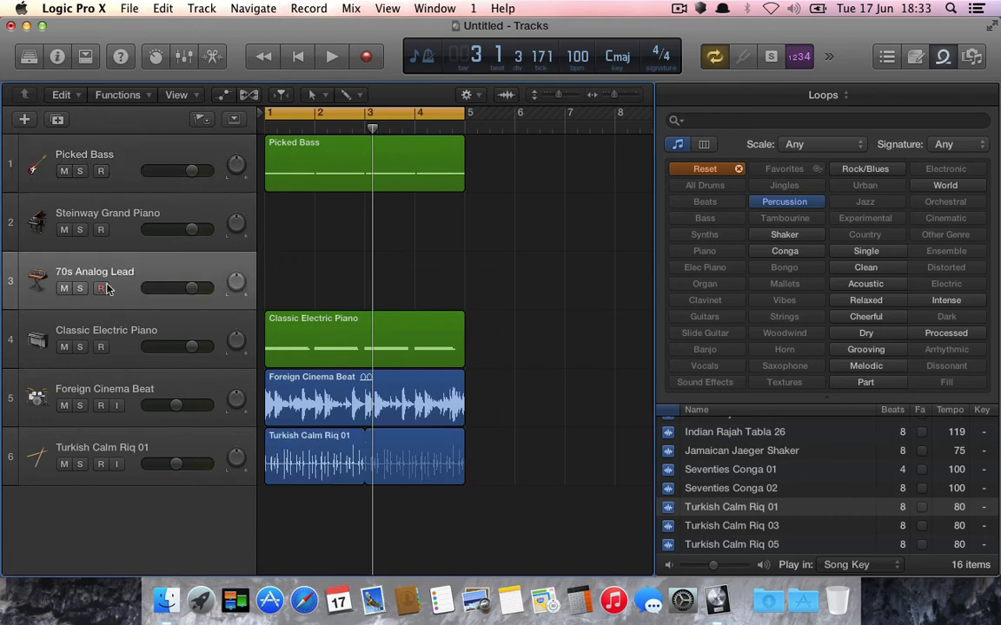
left_click(101, 290)
left_click(942, 57)
key("super+k")
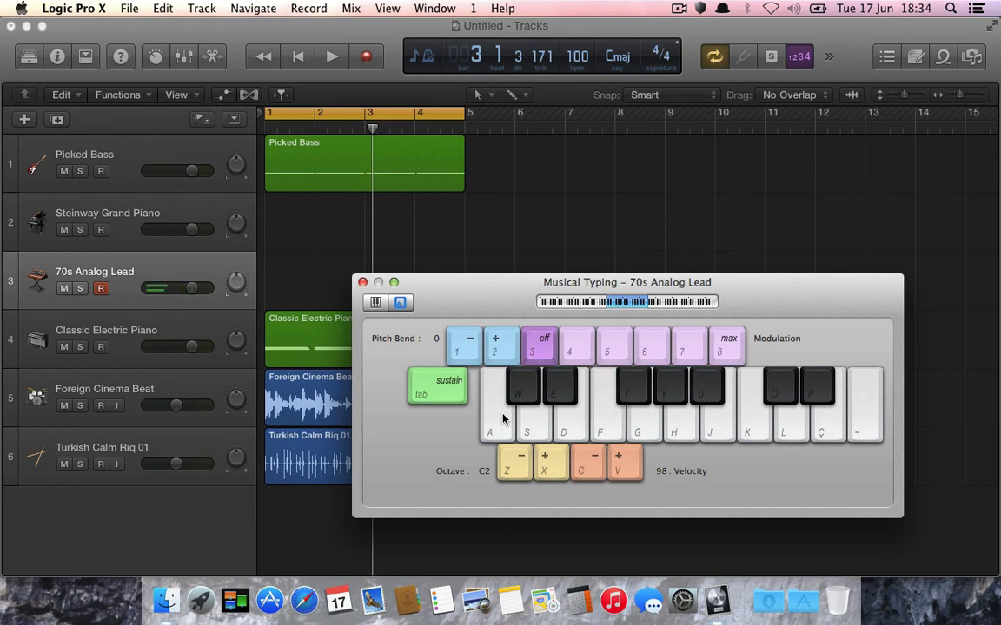
key("d")
key("a")
- Rehearse a lead line using C, E flat and F over the playing four-bar cycle, then stop playback
key("space")
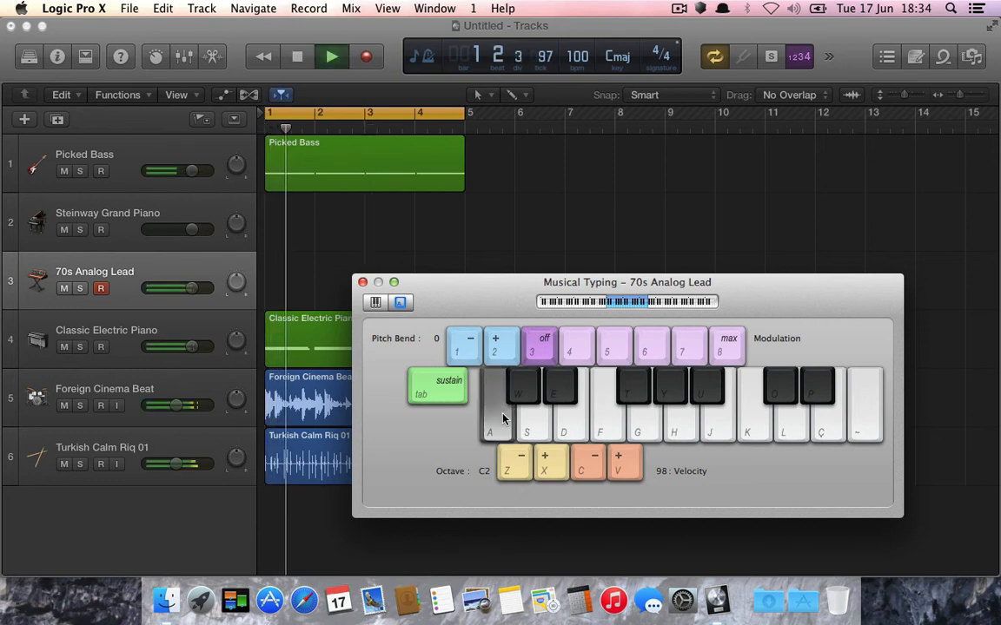
key("a")
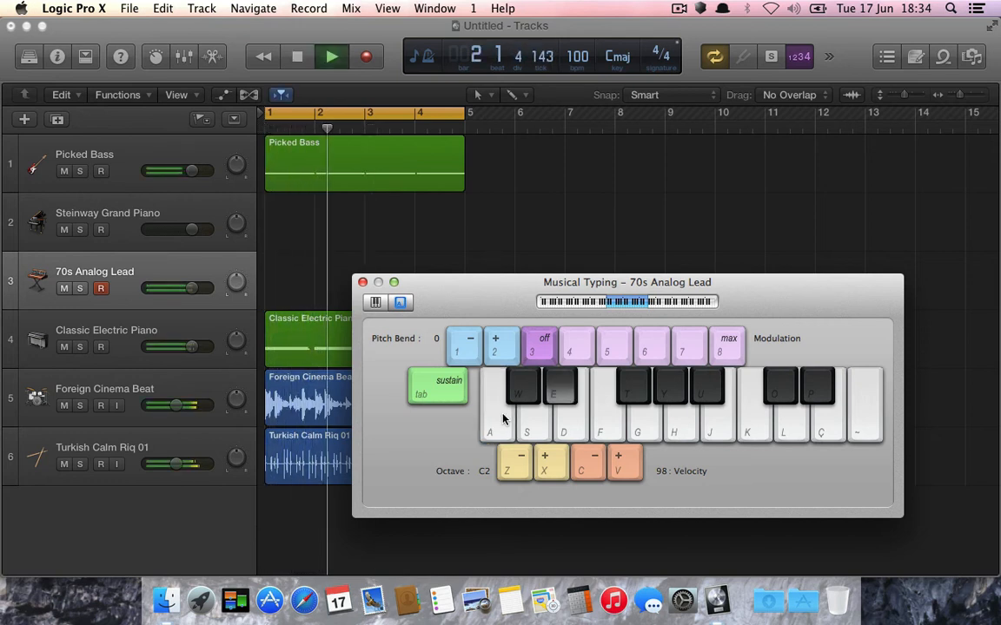
key("f")
key("a")
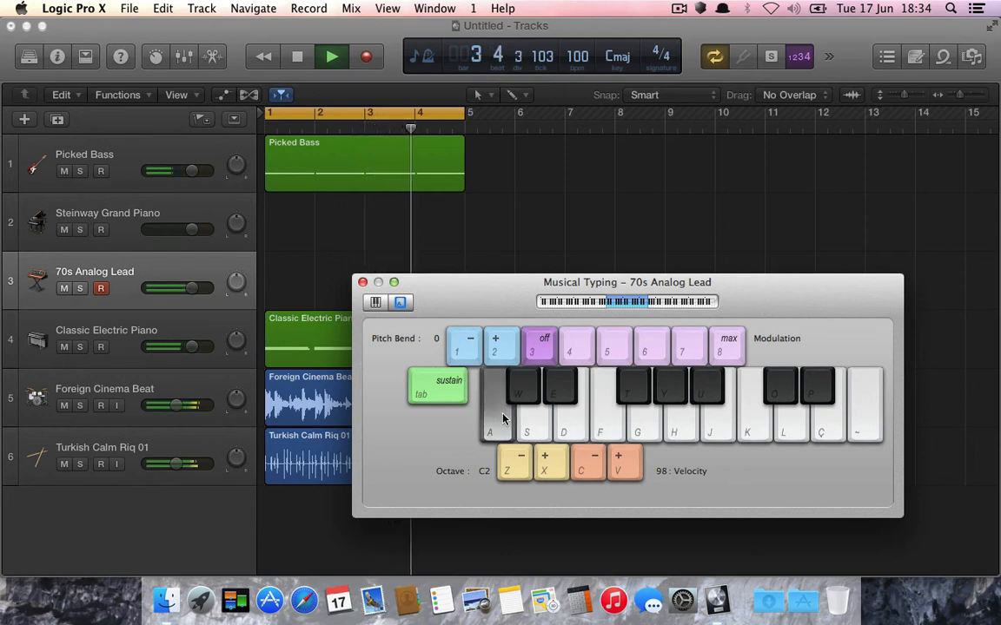
key("e")
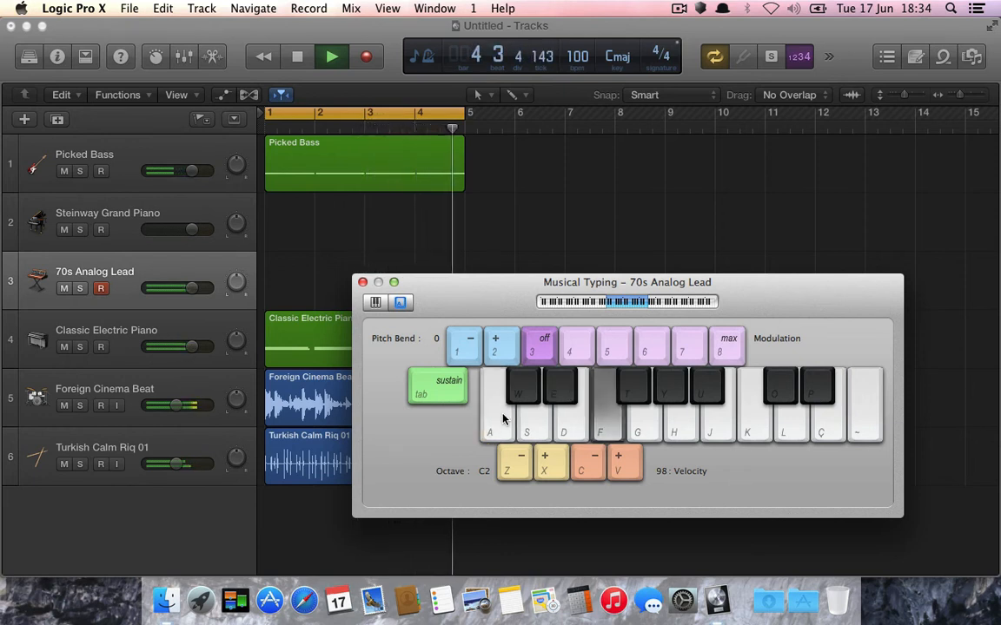
key("space")
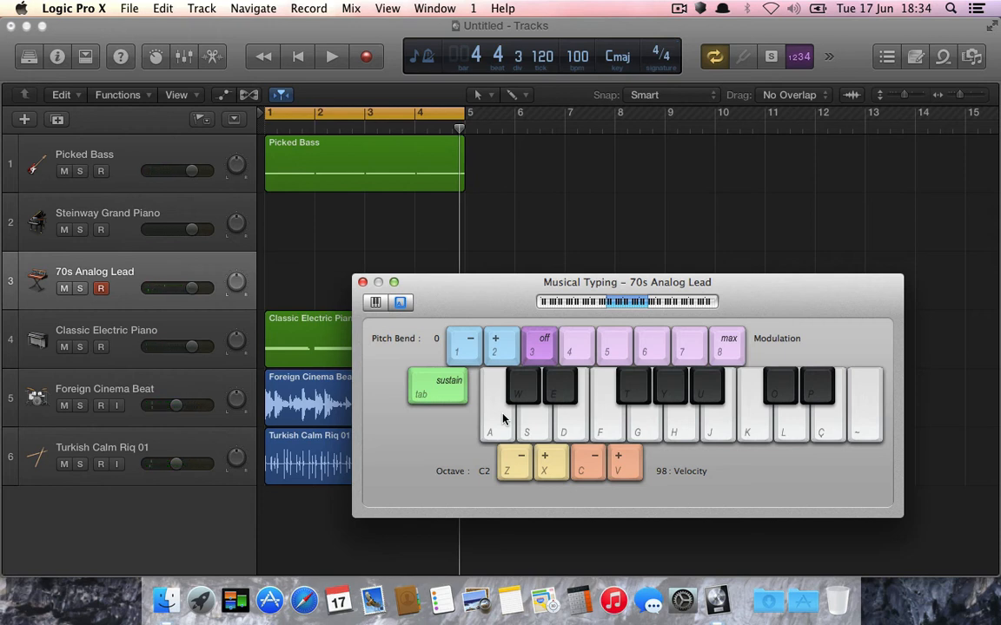
- Record a four-bar lead line of C, E flat and F on the 70s Analog Lead track, then close Musical Typing
key("space")
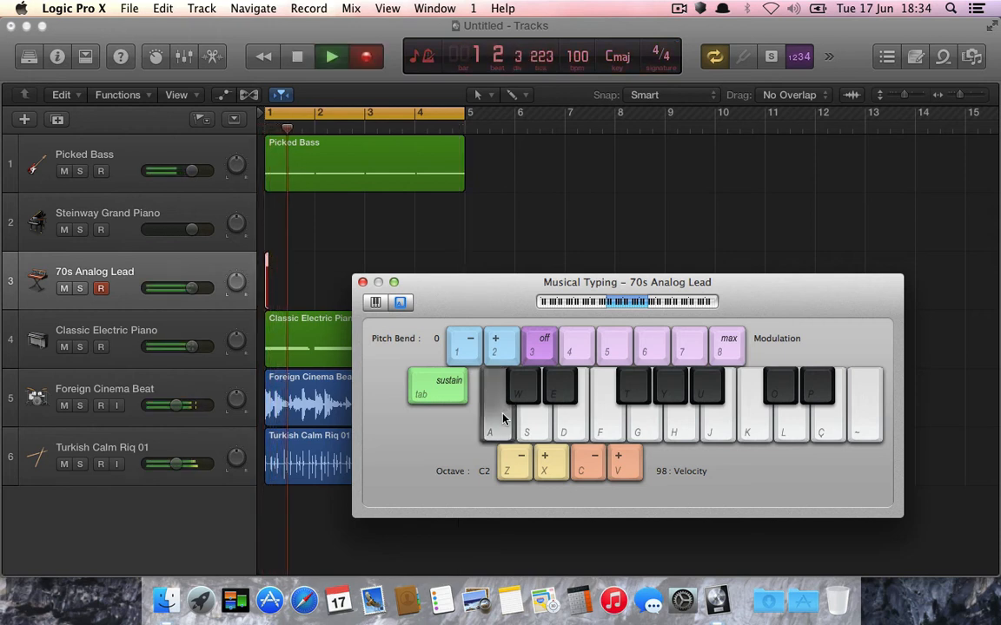
key("a")
key("e")
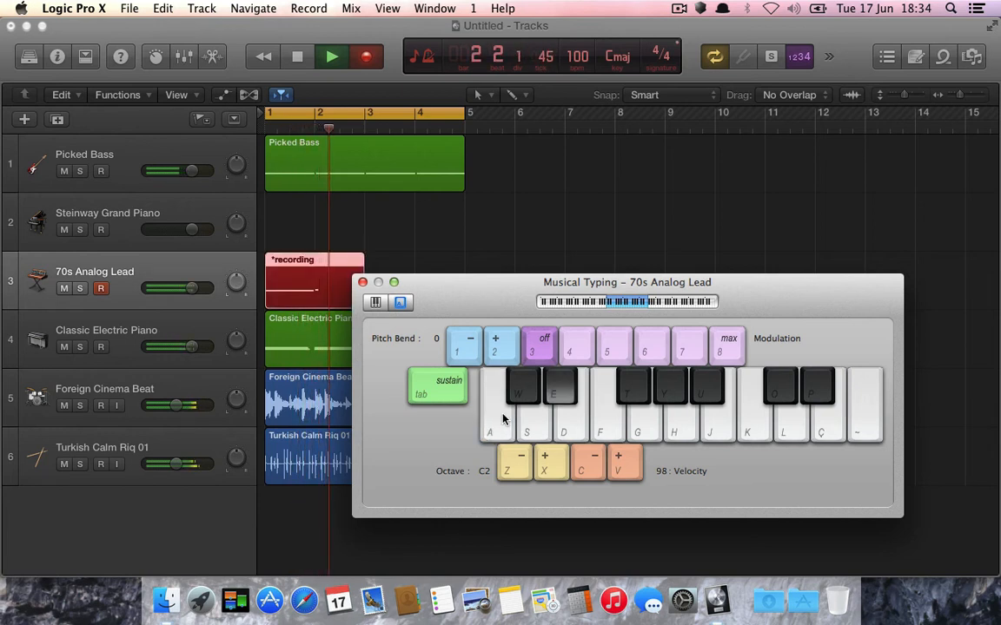
key("f")
key("a")
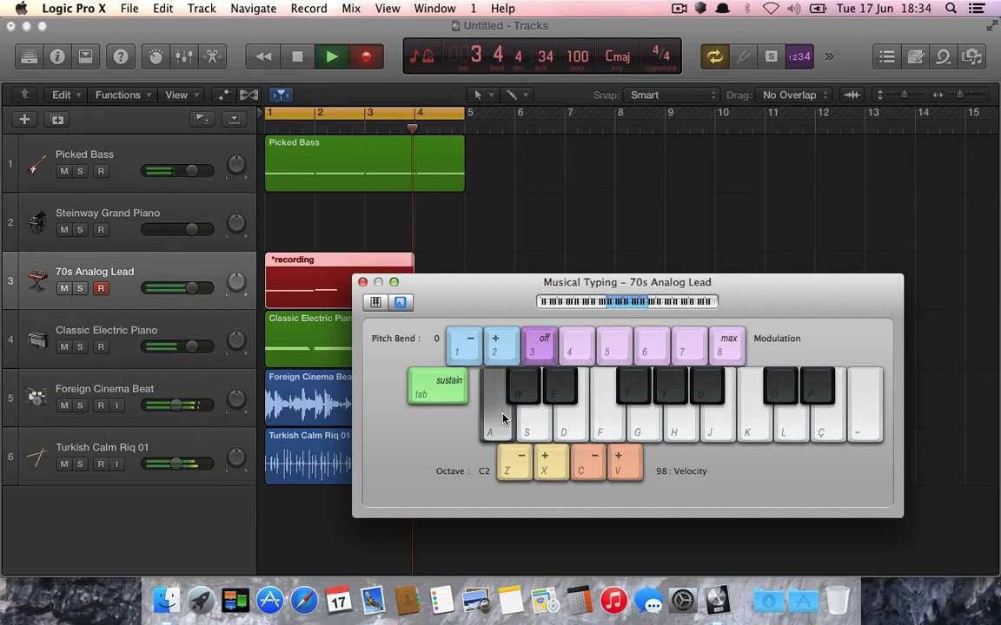
key("e")
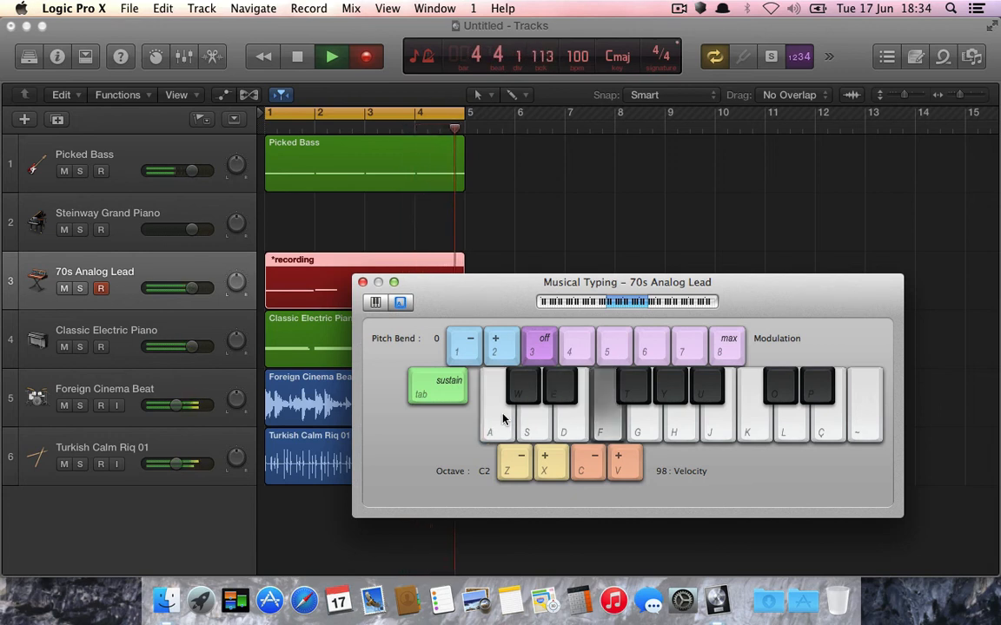
key("f")
key("space")
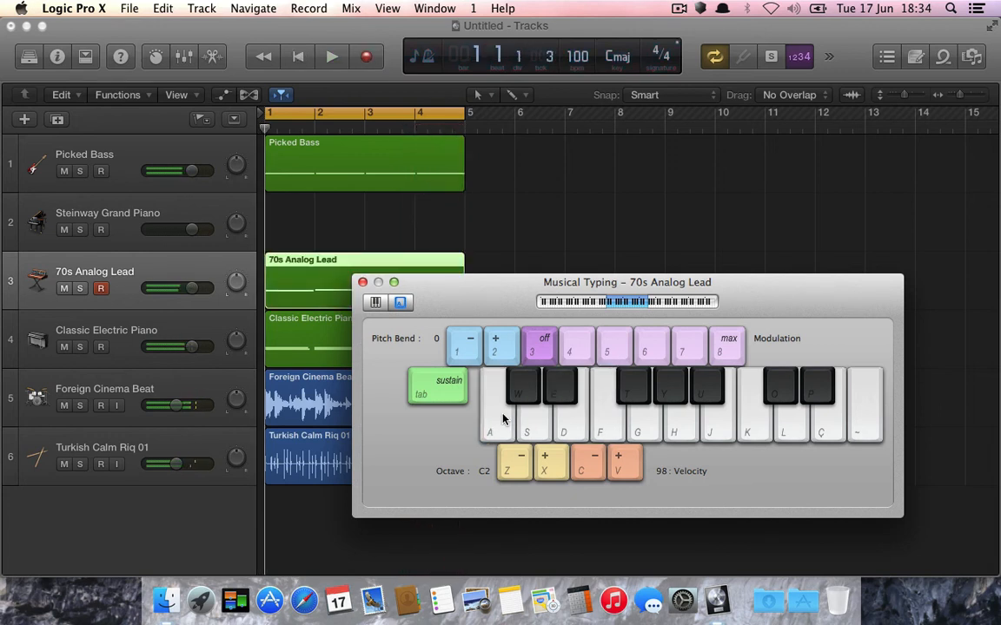
left_click(362, 282)
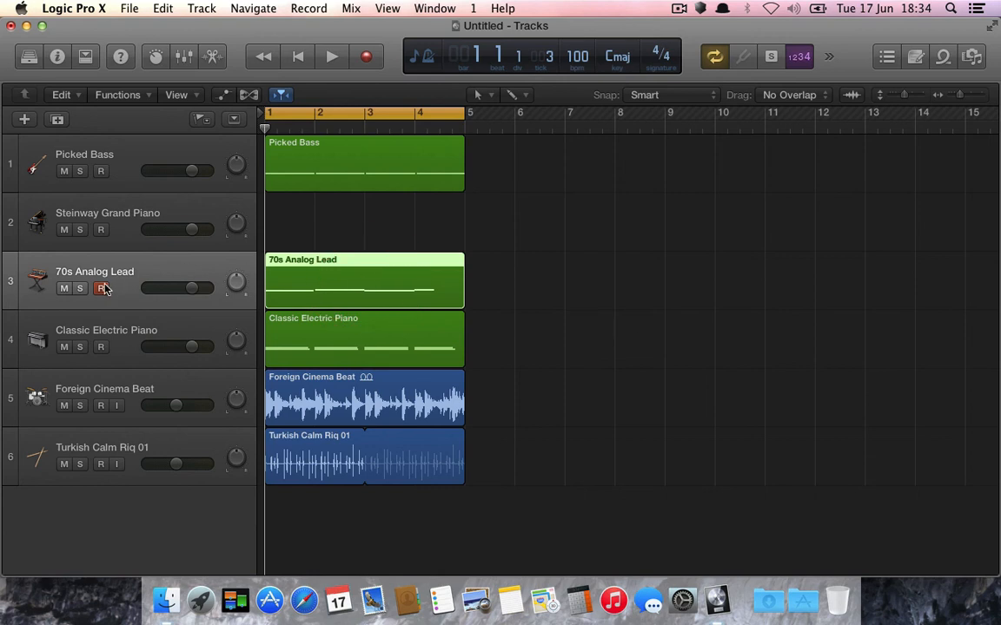
- Select and record-arm the Steinway Grand Piano track, then open Musical Typing and test a C major chord
left_click(128, 213)
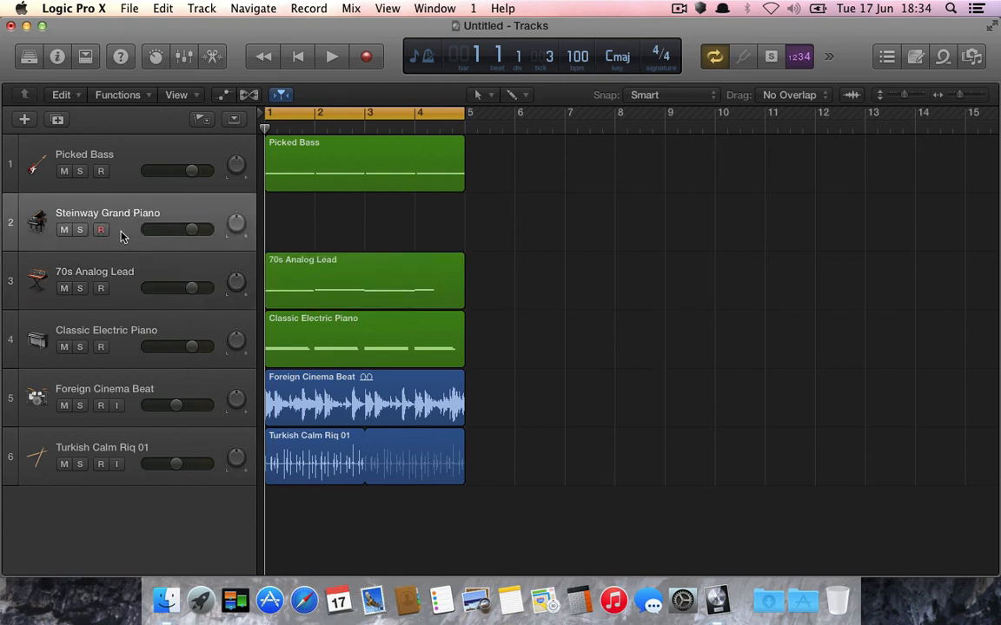
key("super")
key("super+k")
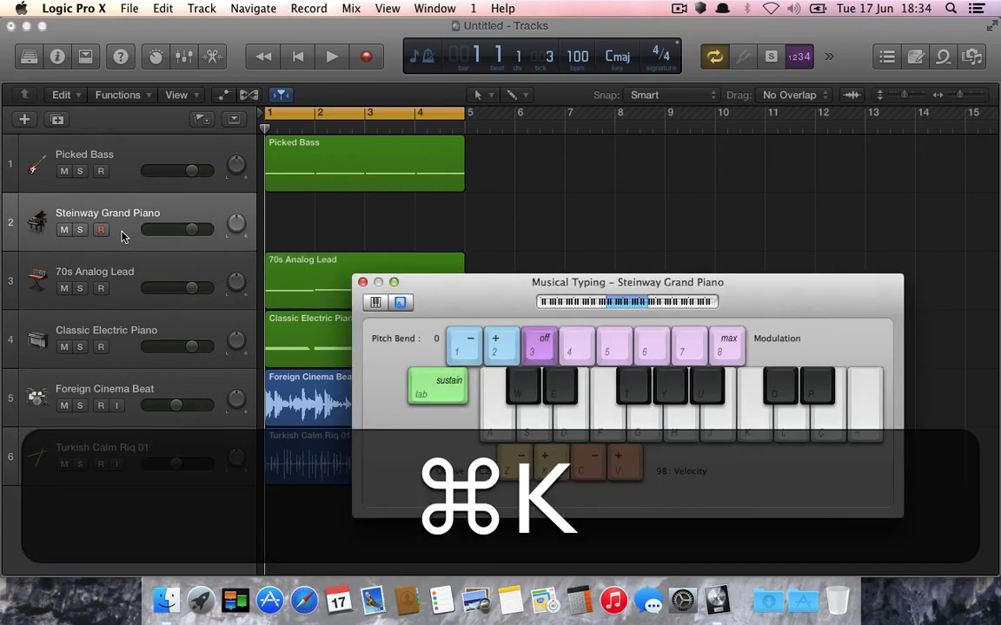
left_click(98, 234)
key("a")
key("d")
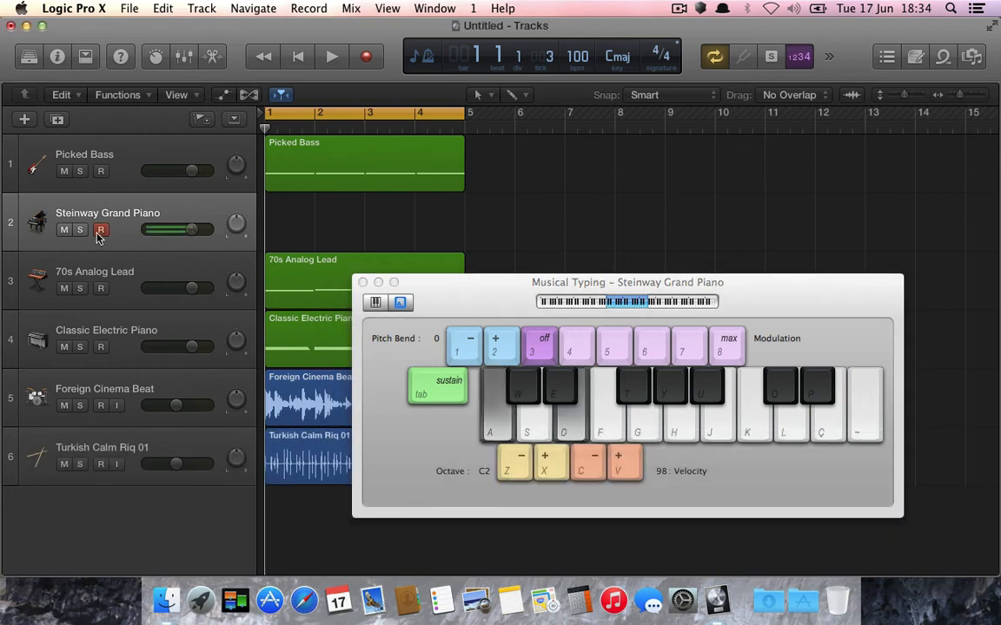
key("g")
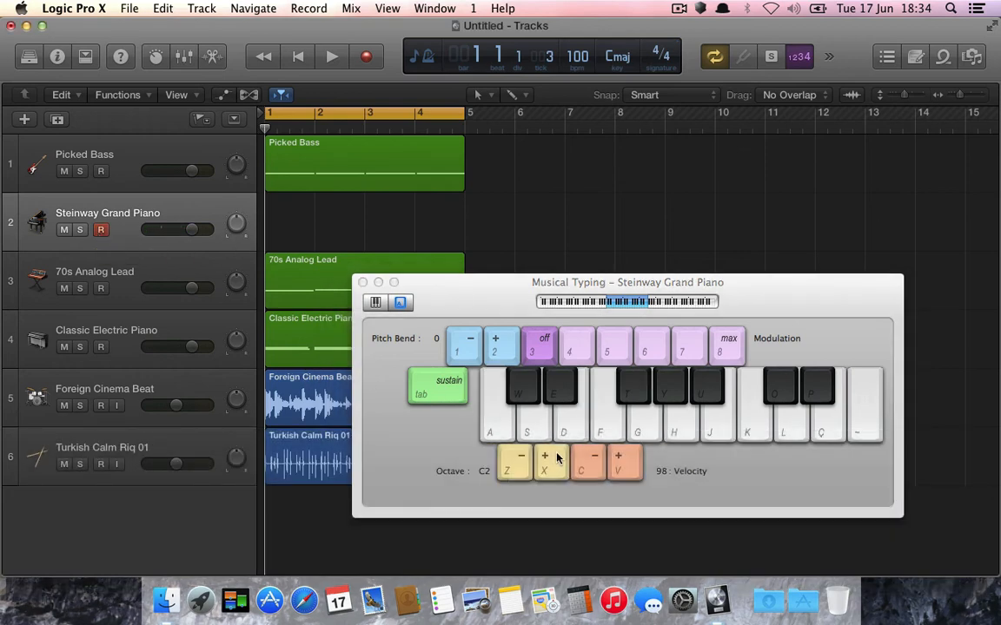
- Raise the Musical Typing octave to C3 and try out C, B flat and A on the piano
left_click(499, 354)
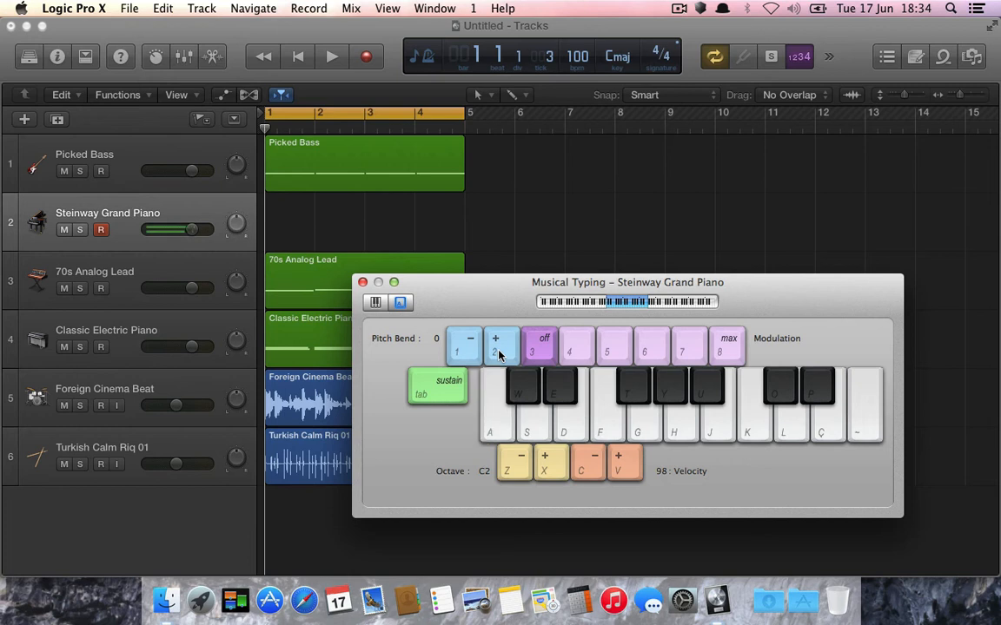
left_click(546, 466)
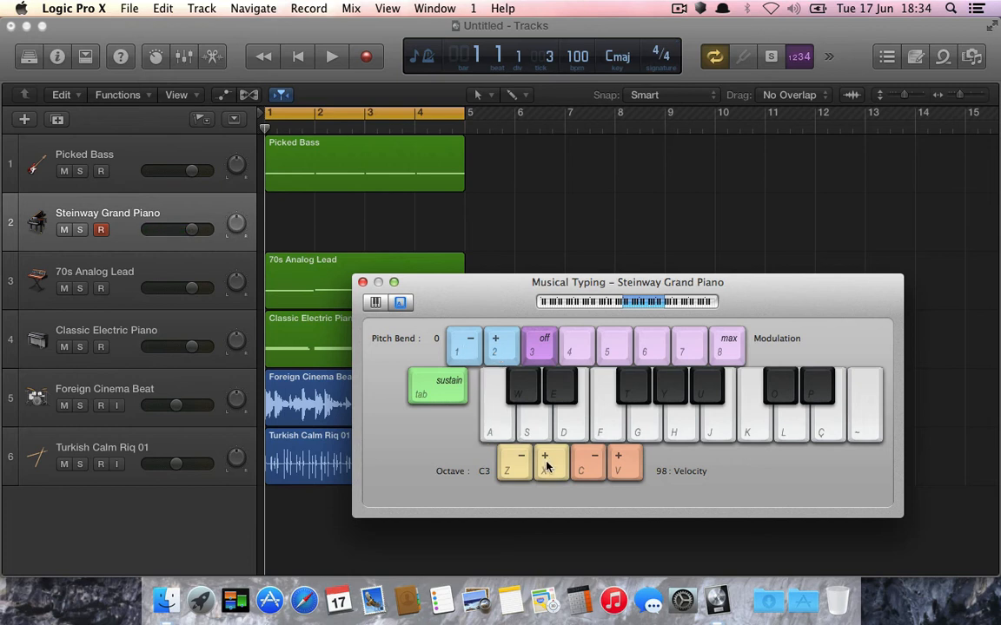
key("k")
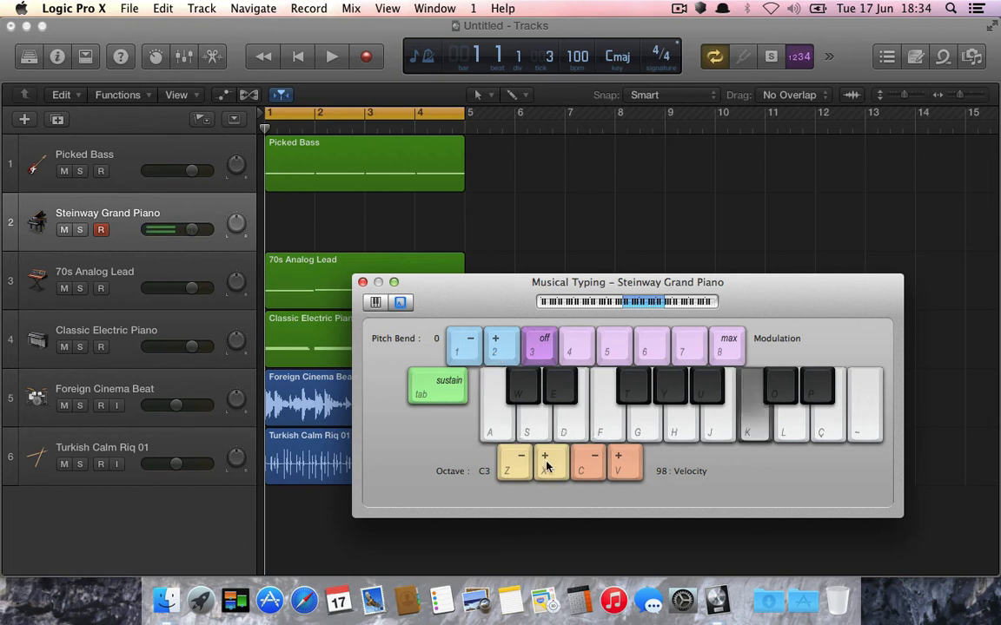
key("u")
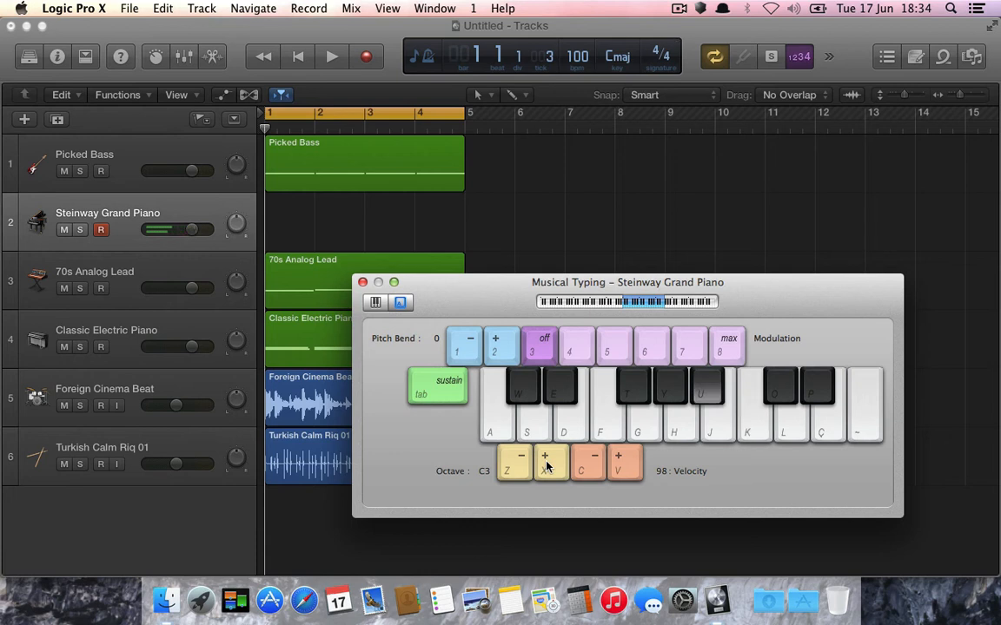
key("h")
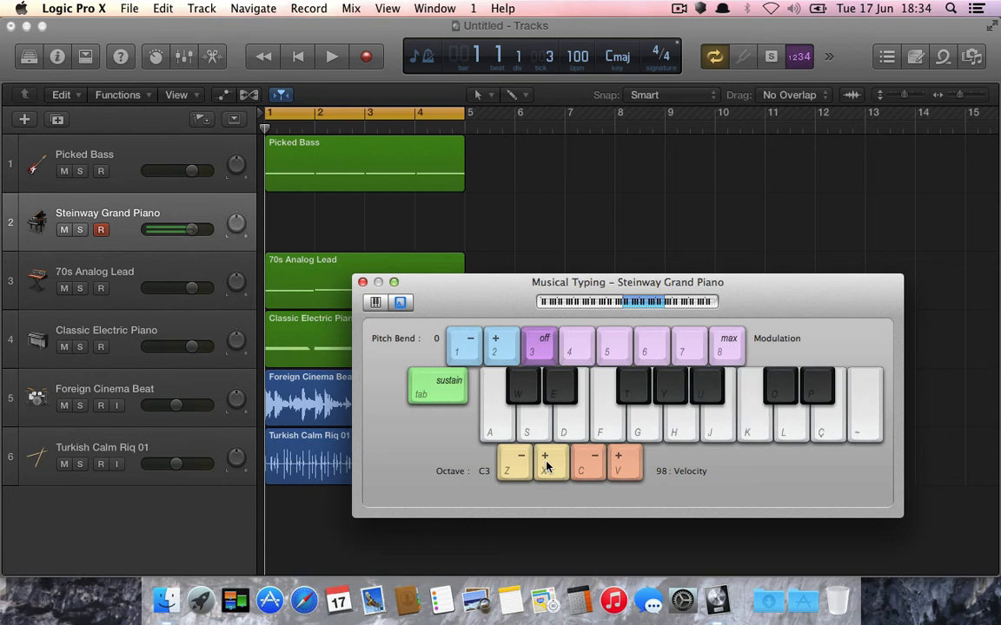
- Rehearse a piano line using C, D, E flat, B flat, A and A flat over the playing four-bar cycle, then stop playback
key("space")
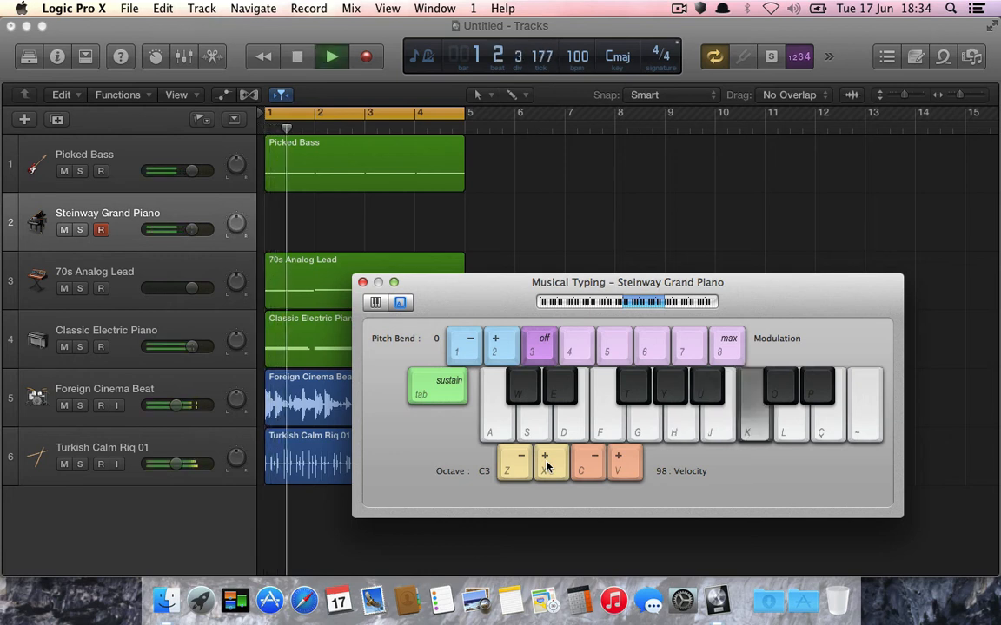
key("k")
key("l")
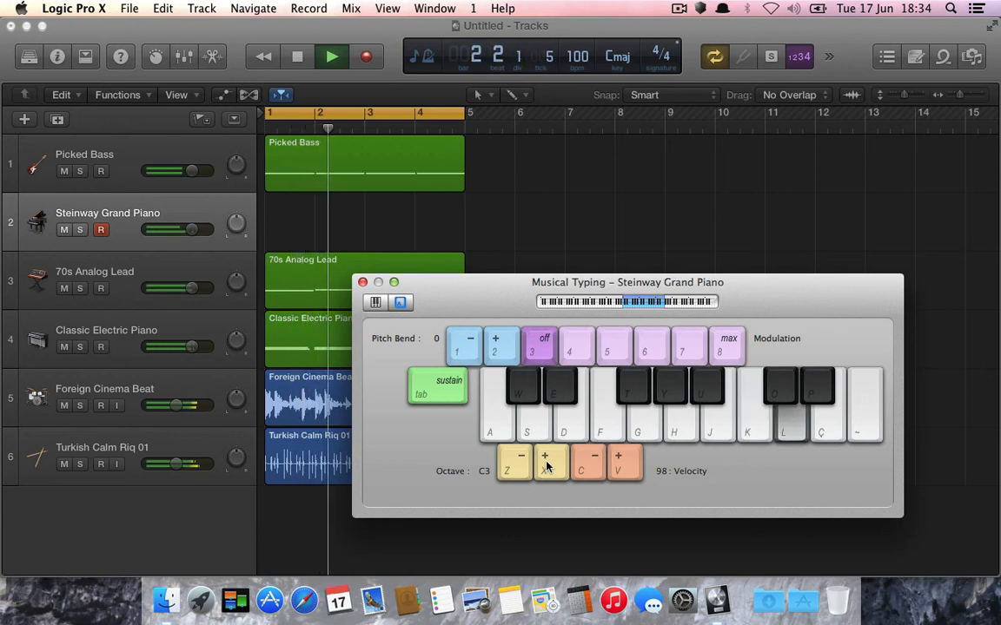
key("u")
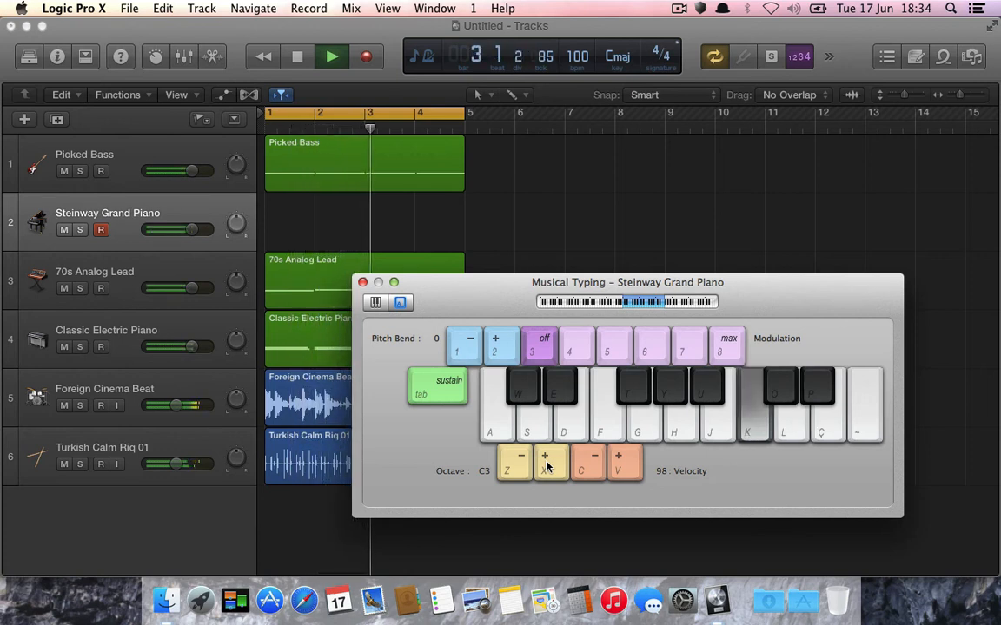
key("h")
key("u")
key("k")
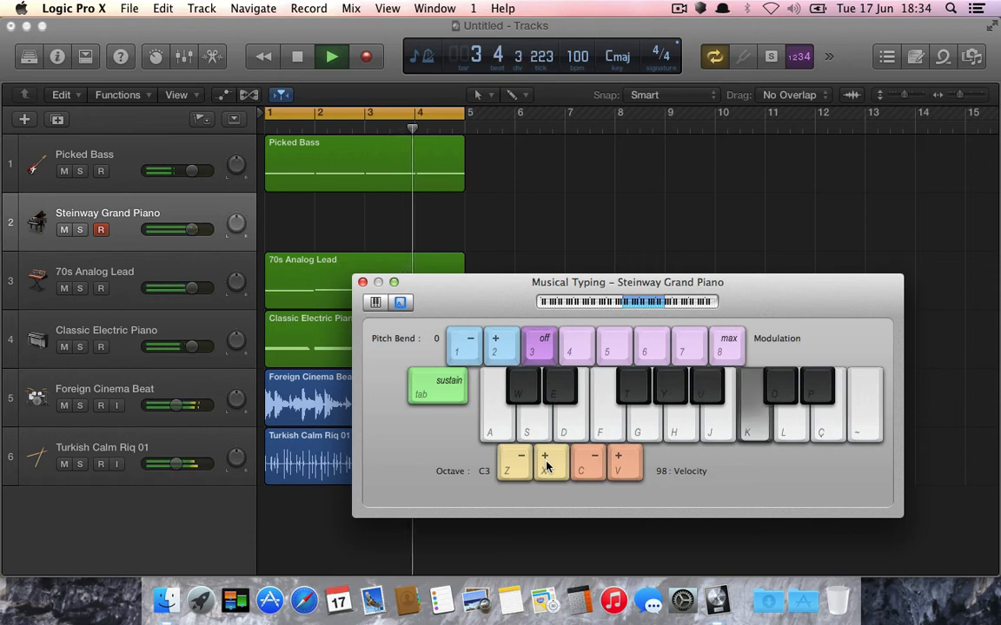
key("l")
key("p")
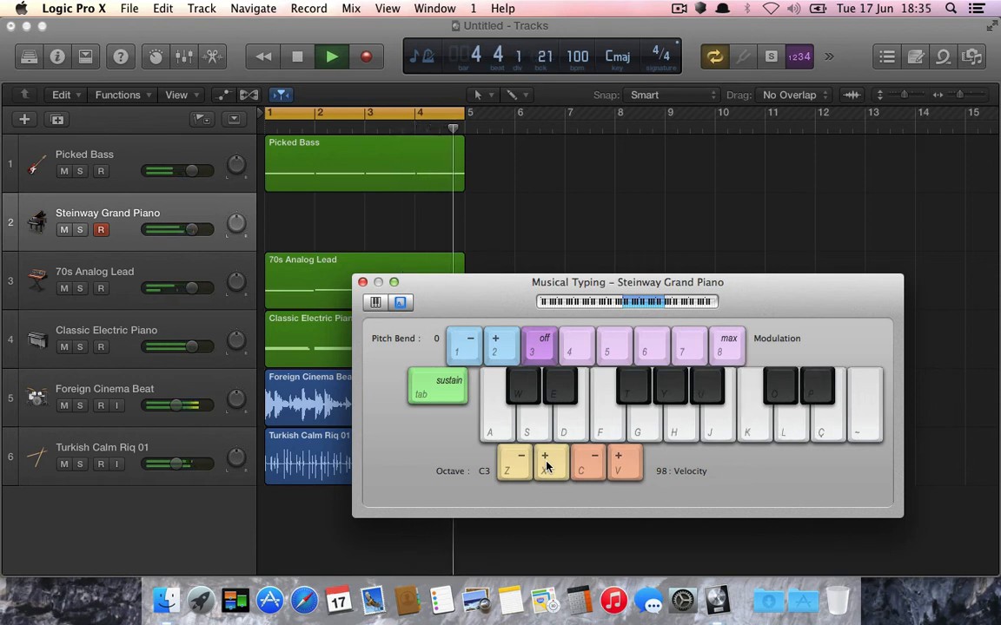
key("u")
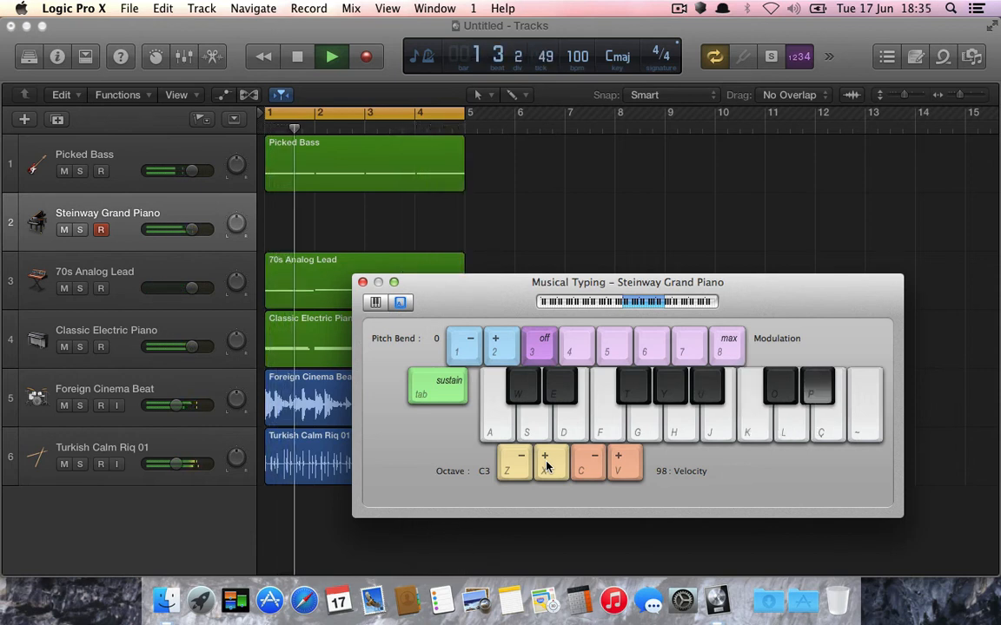
key("l")
key("k")
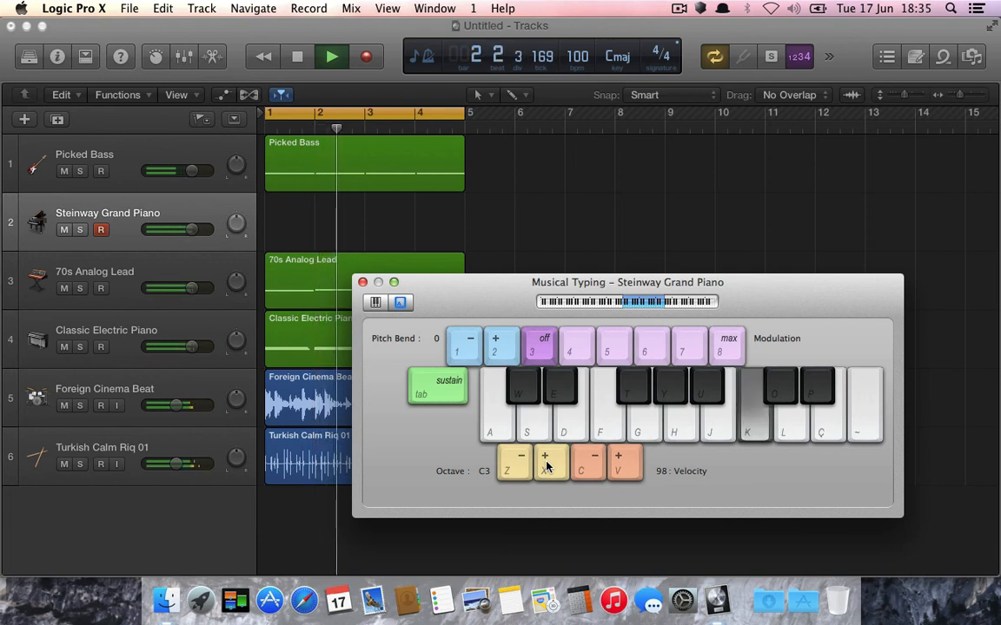
key("y")
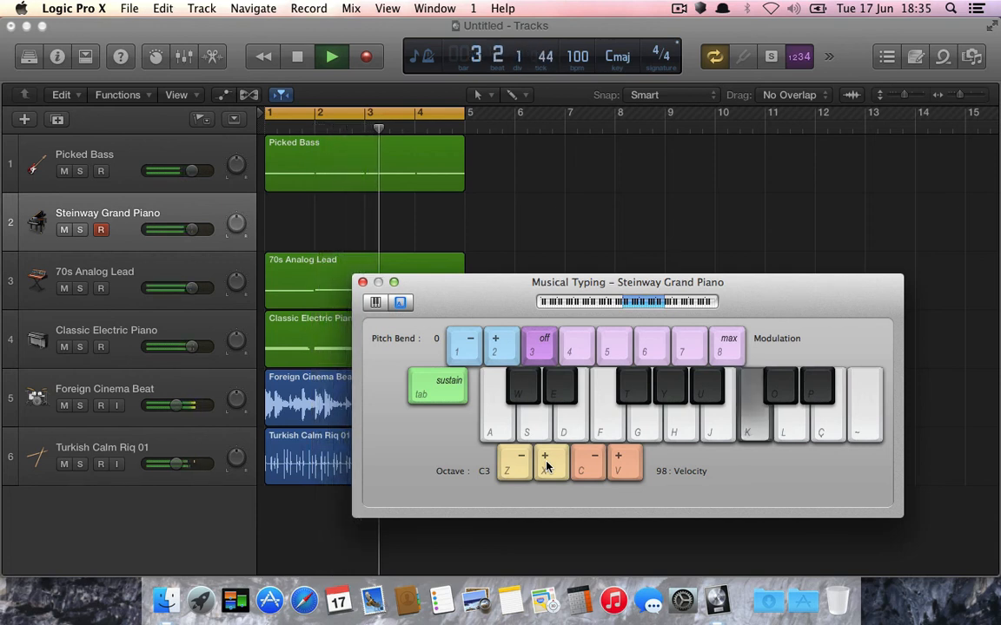
key("space")
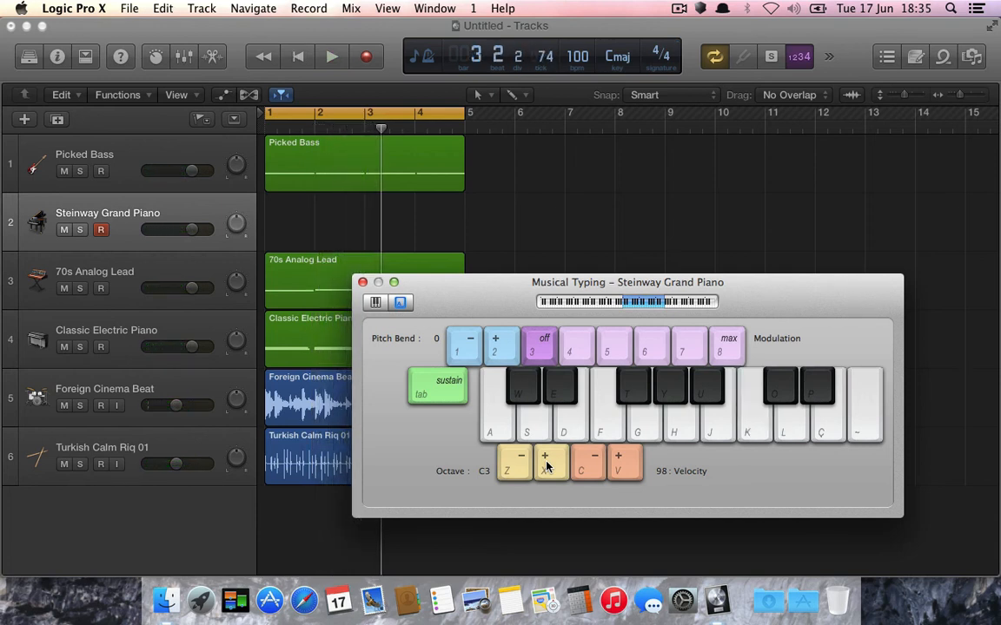
- Record long C notes at bars 1 and 3 on the Steinway Grand Piano track, then close Musical Typing
key("r")
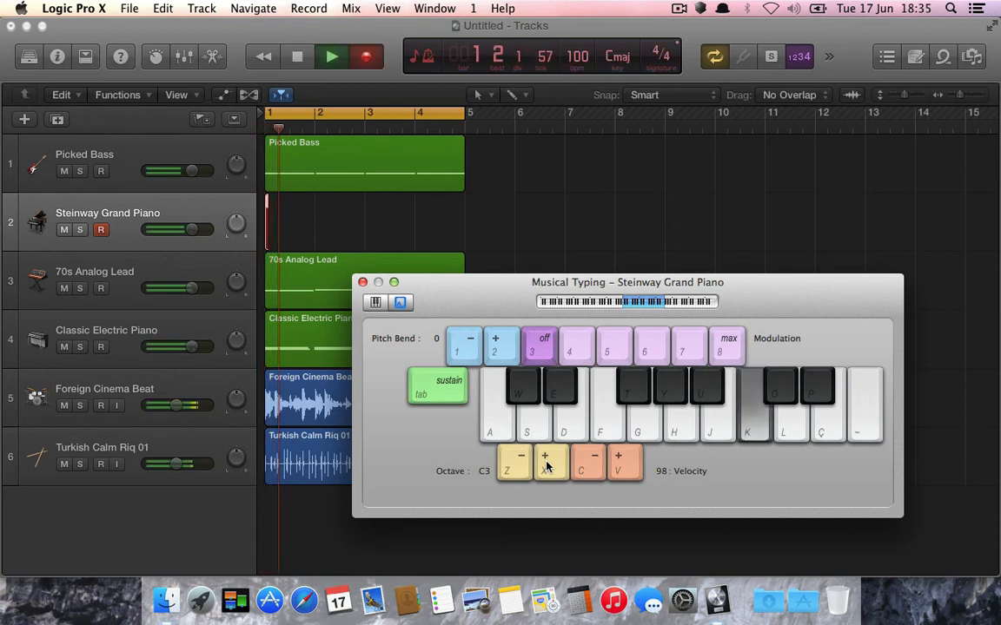
key("k")
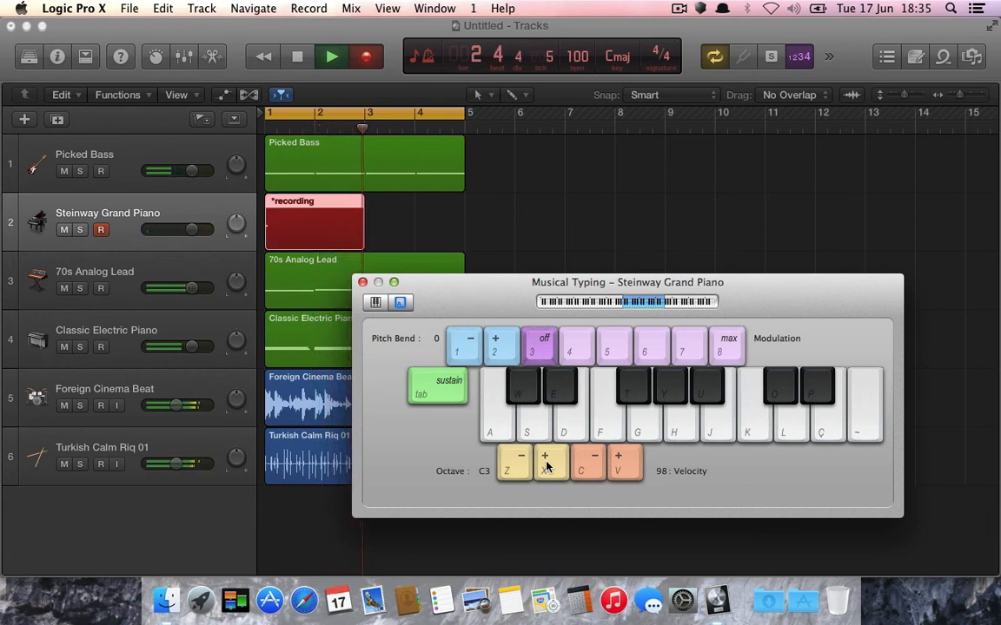
key("k")
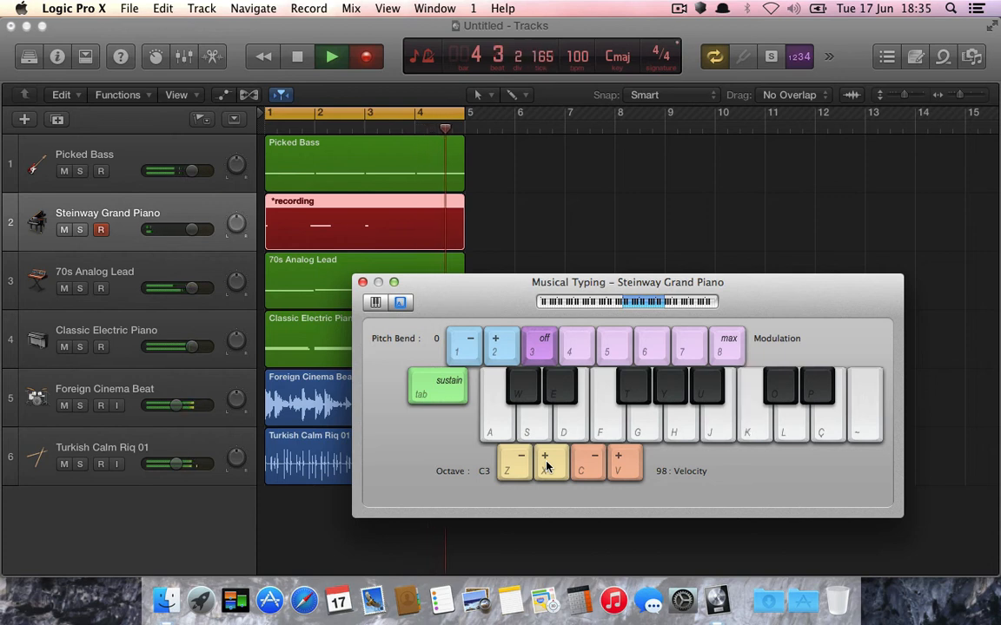
key("space")
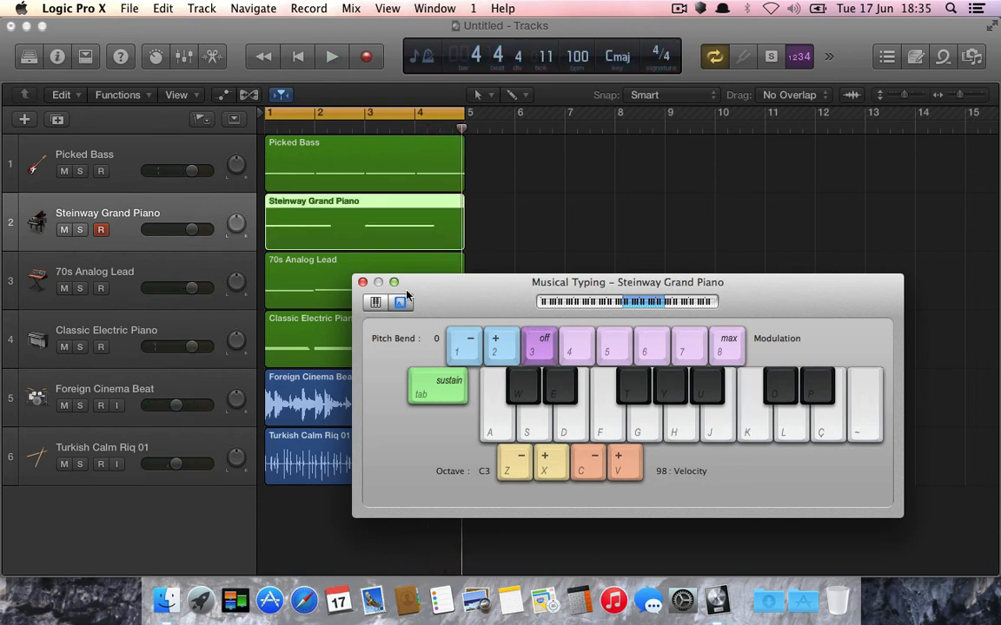
left_click(362, 282)
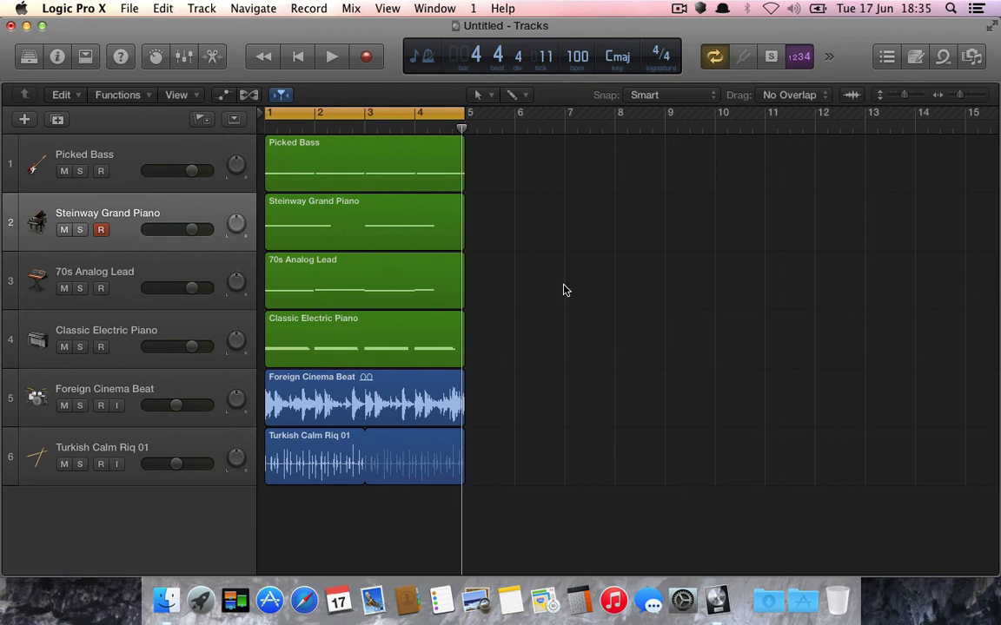
- Play back the start of the cycle, then solo the Steinway Grand Piano track and open its region in the Piano Roll
key("space")
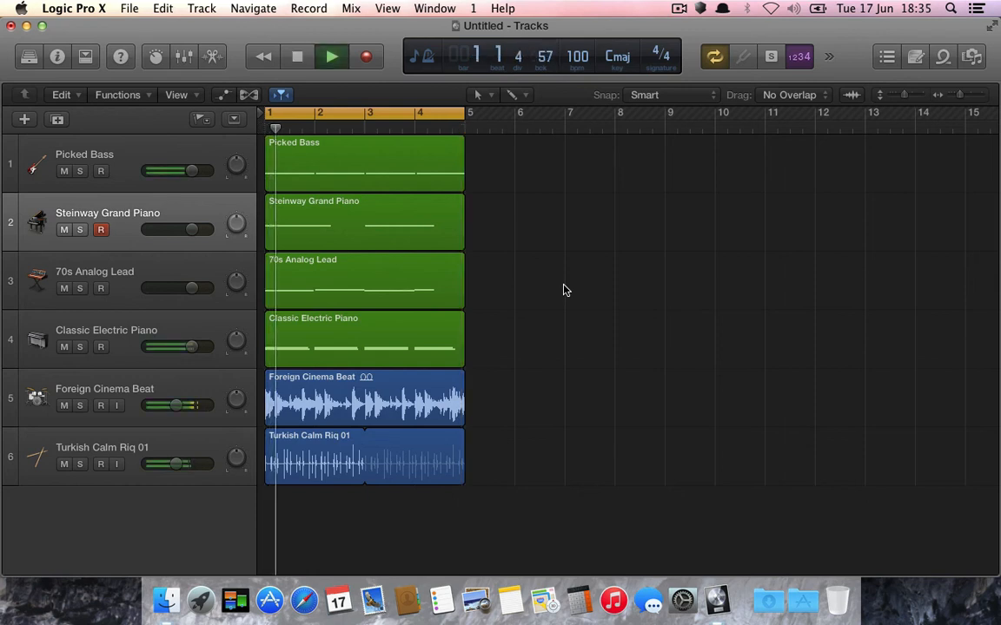
key("space")
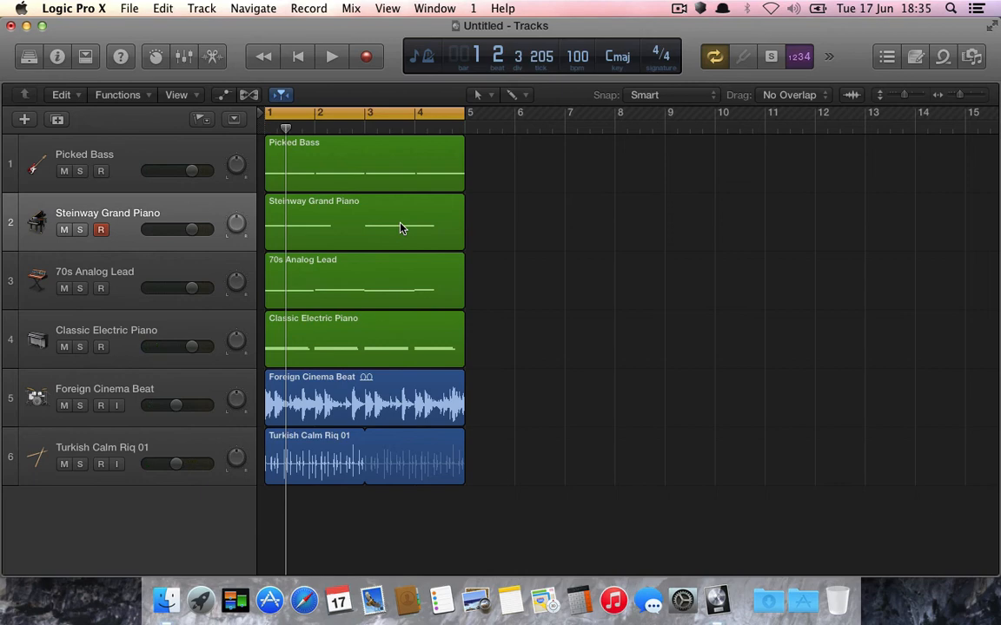
left_click(71, 234)
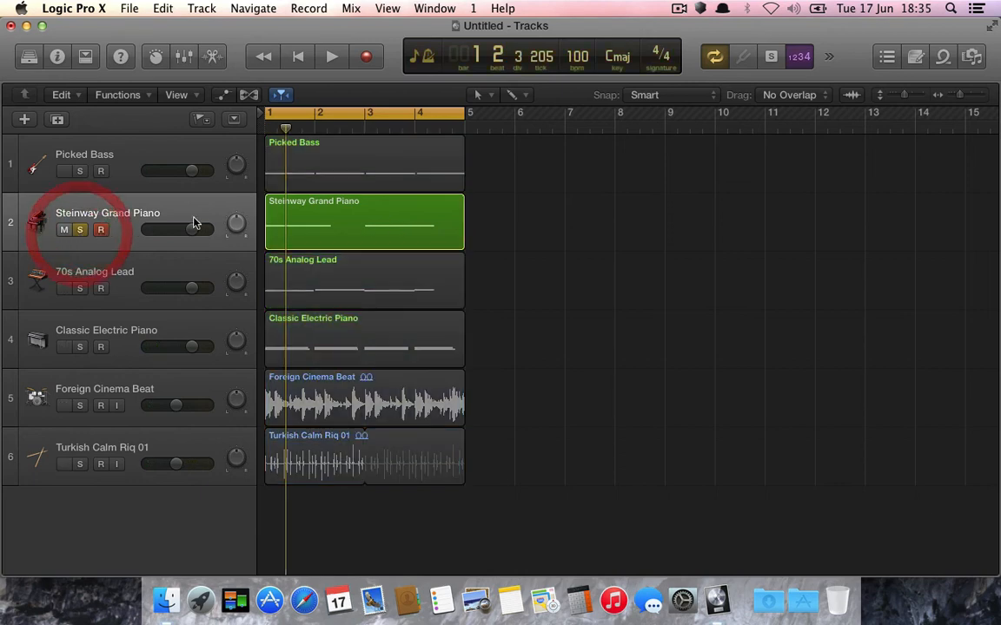
double_click(329, 206)
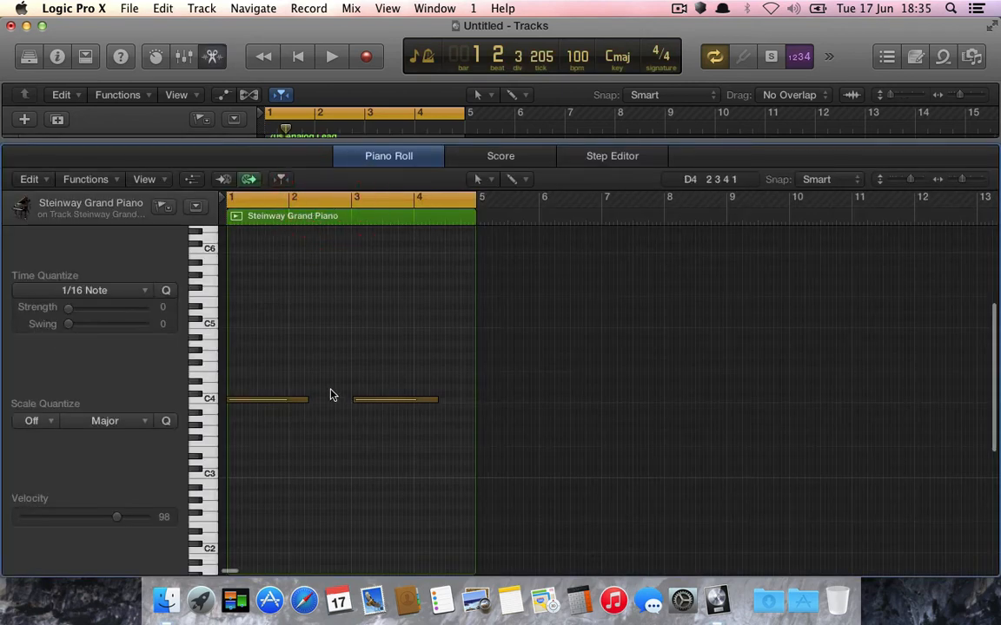
- Assign the Velocity Tool as the secondary tool and raise the first C4 note's velocity to 107
key("super+Right")
key("super+Right")
key("super+Right")
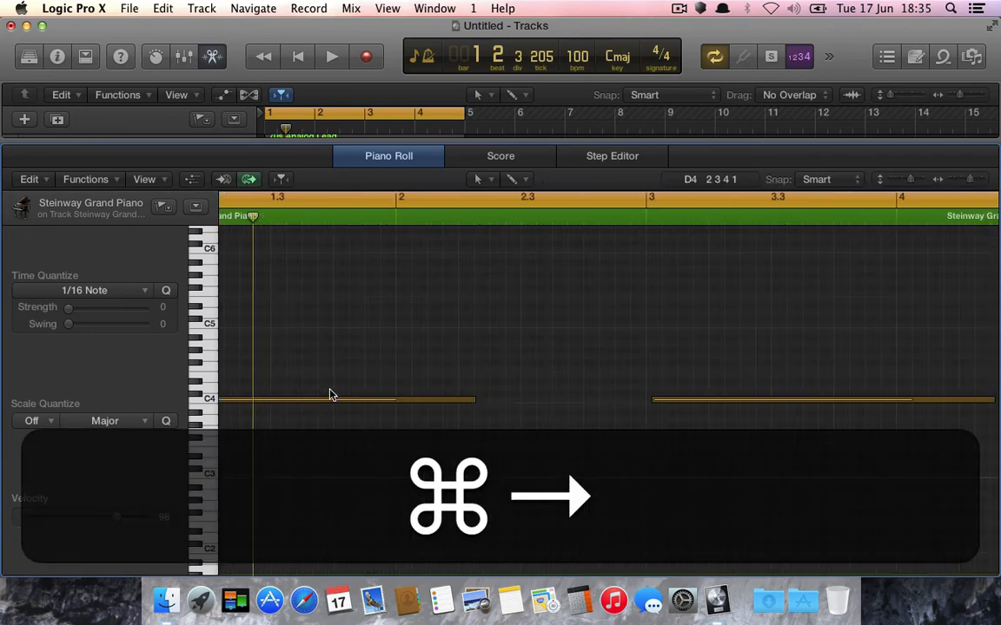
scroll(330, 395, "left", 3)
left_click_drag(250, 402, 253, 402)
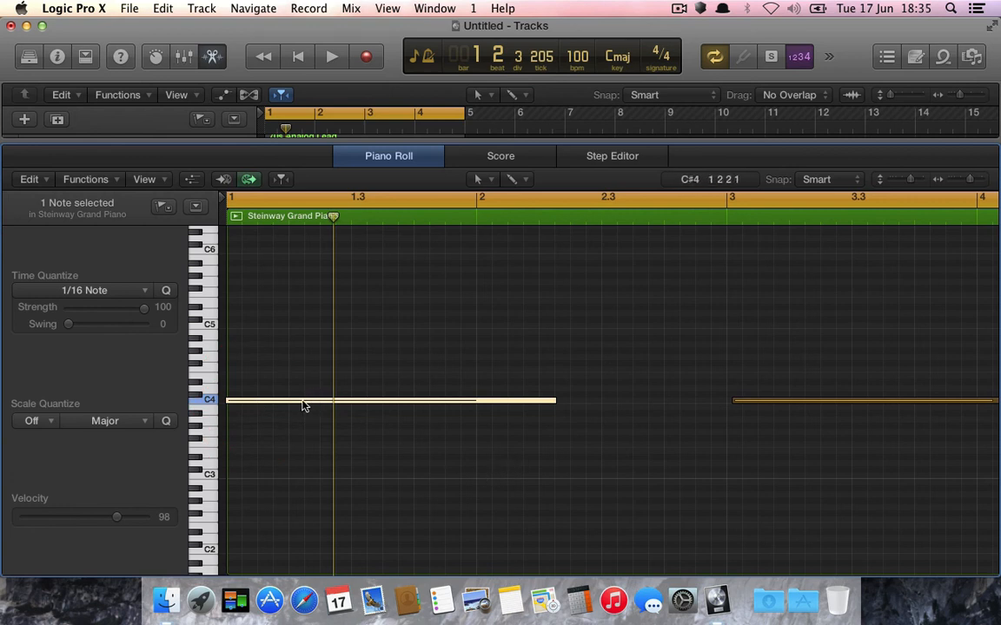
left_click_drag(293, 399, 295, 399)
left_click(514, 179)
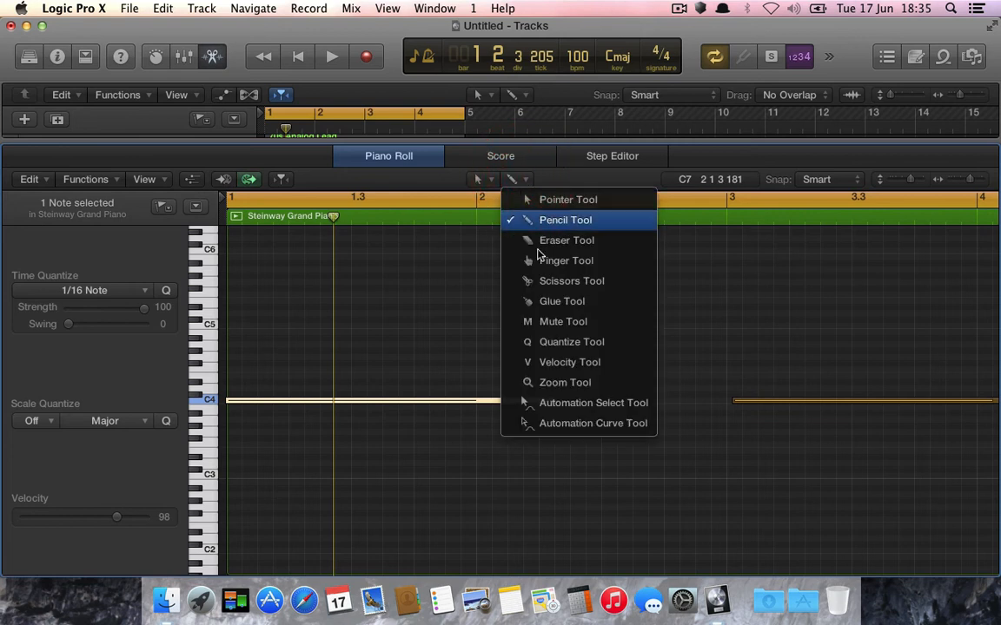
left_click(560, 362)
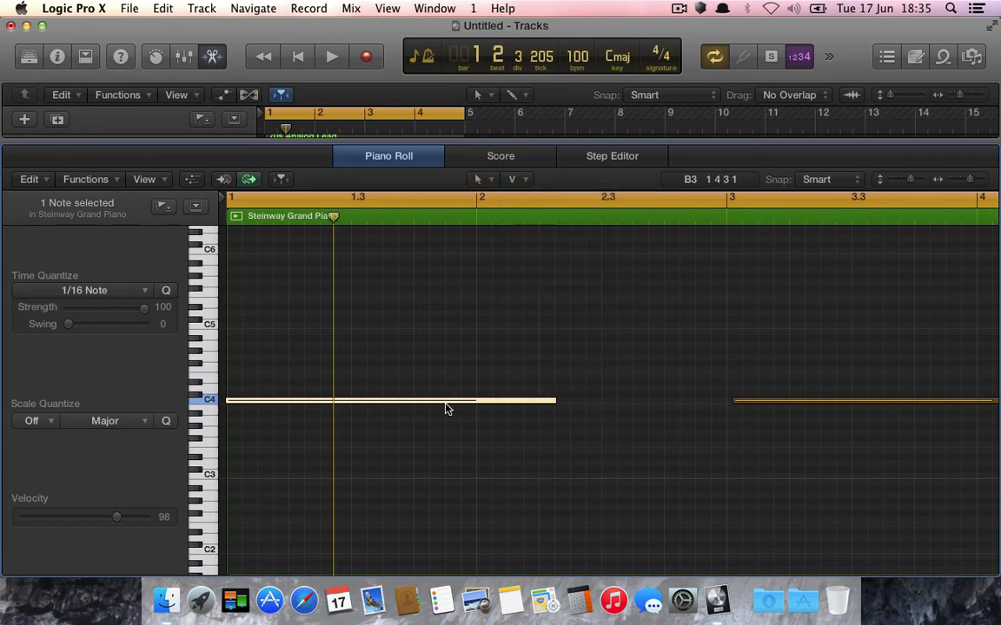
mouse_move(449, 406)
left_mouse_down()
mouse_move(454, 492)
mouse_move(453, 391)
left_mouse_up()
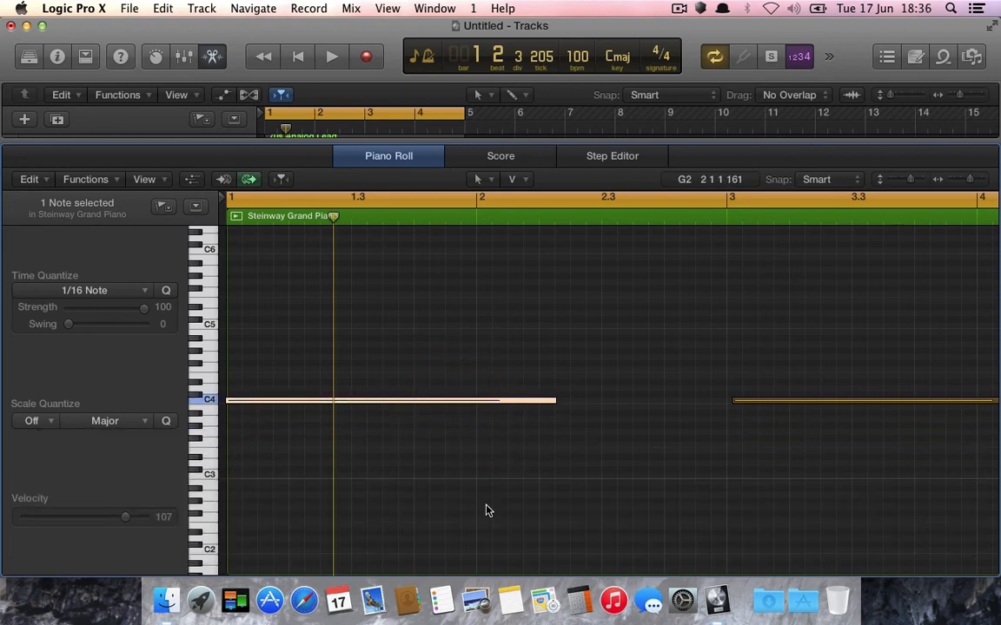
- Audition the first C4 note, shift it slightly later, and play the start of the cycle again
key("space")
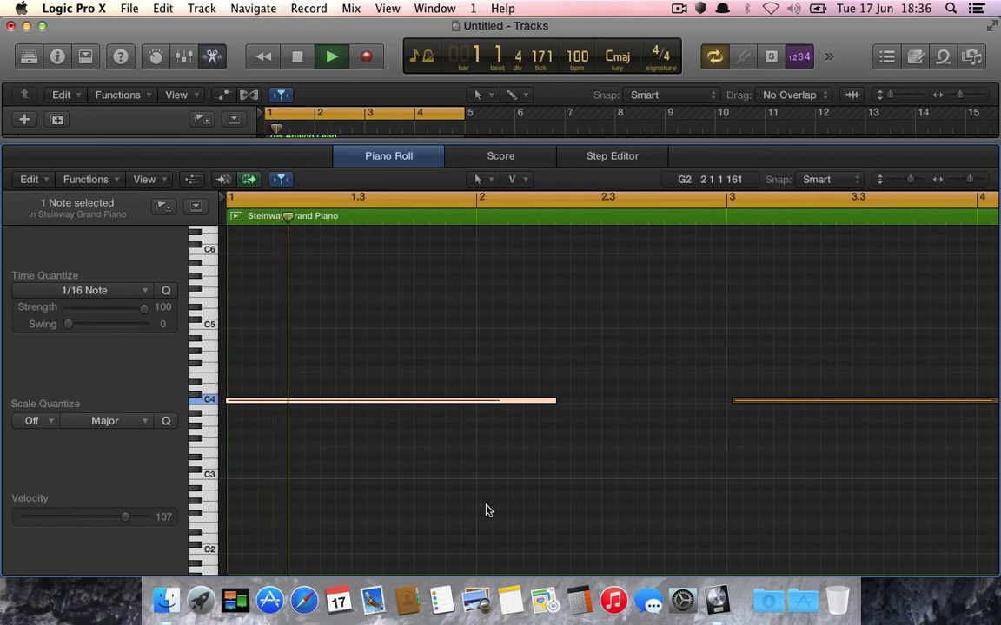
key("space")
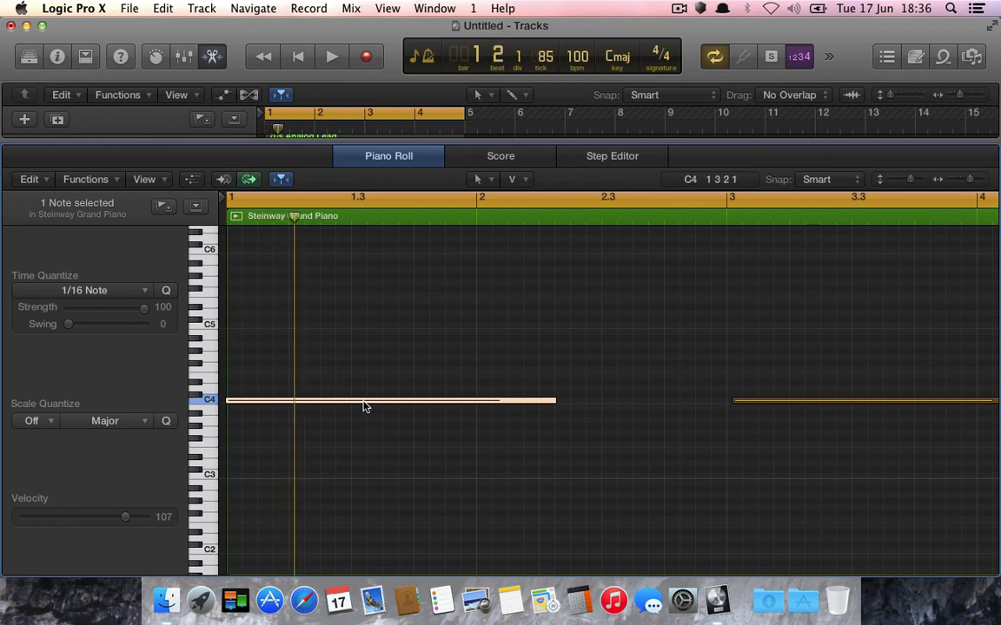
left_click_drag(365, 402, 374, 405)
key("space")
key("space")
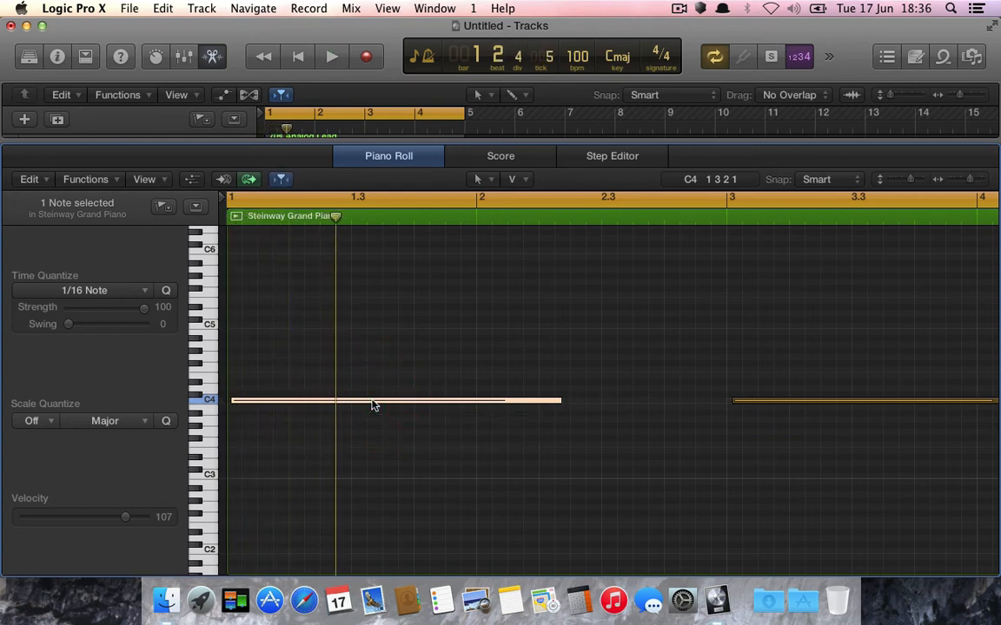
- Nudge the second C4 note at bar 3 slightly earlier, then close the Piano Roll
left_click(764, 403)
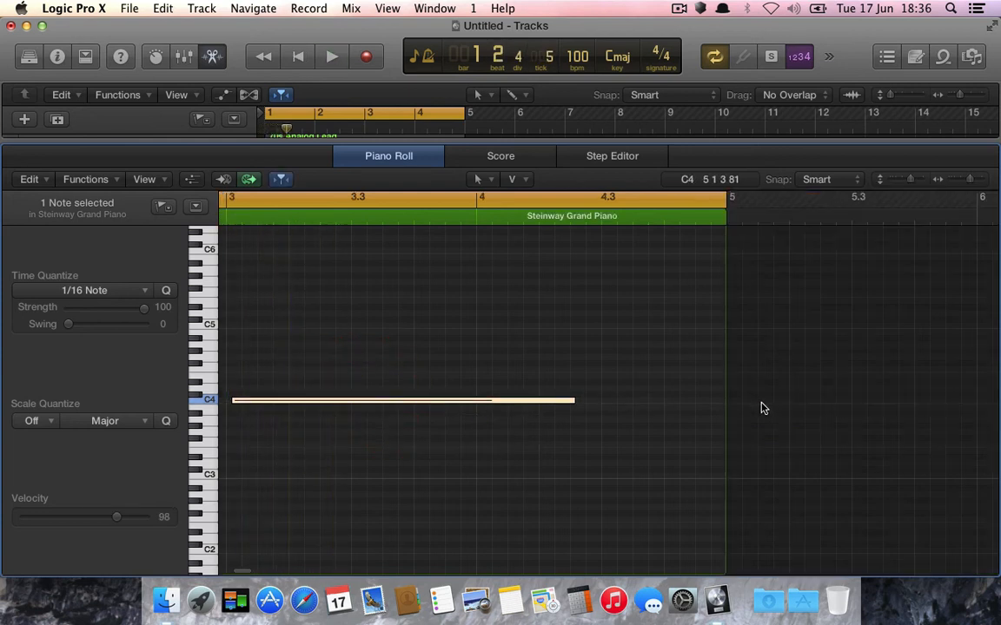
scroll(541, 416, "left", 5)
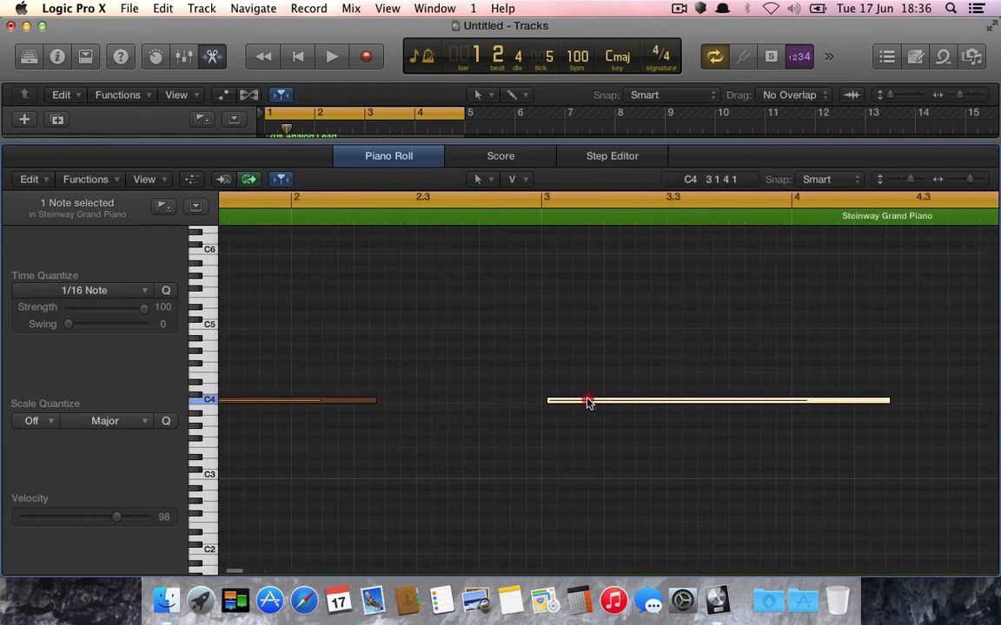
left_click_drag(587, 402, 585, 402)
key("e")
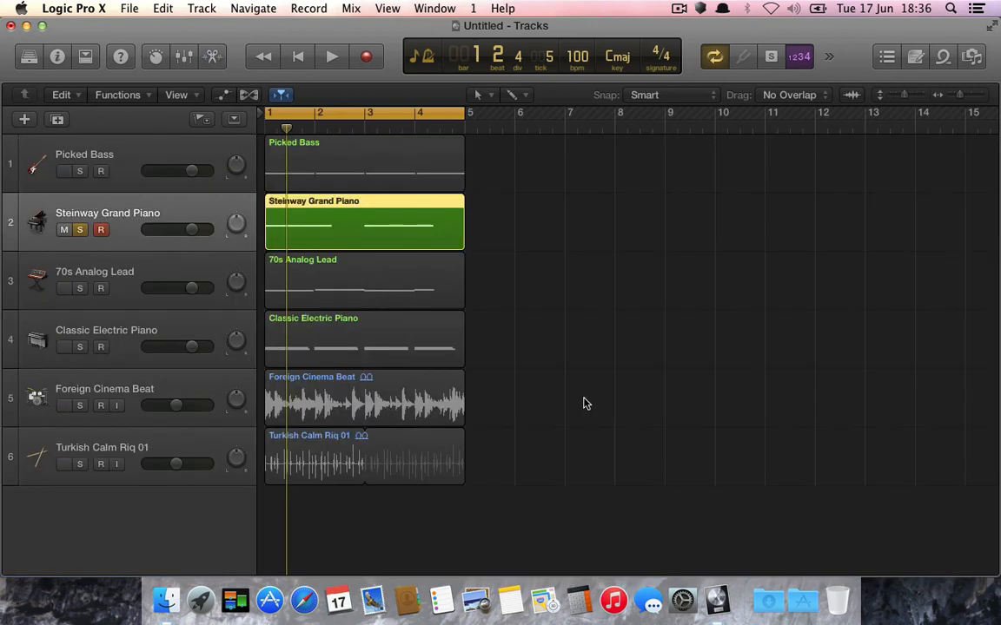
- In the Mixer, raise the wet output of the Steinway Grand Piano's Tape Delay to 72%, then return to the Tracks window
left_click(84, 230)
left_click(86, 231)
key("super+2")
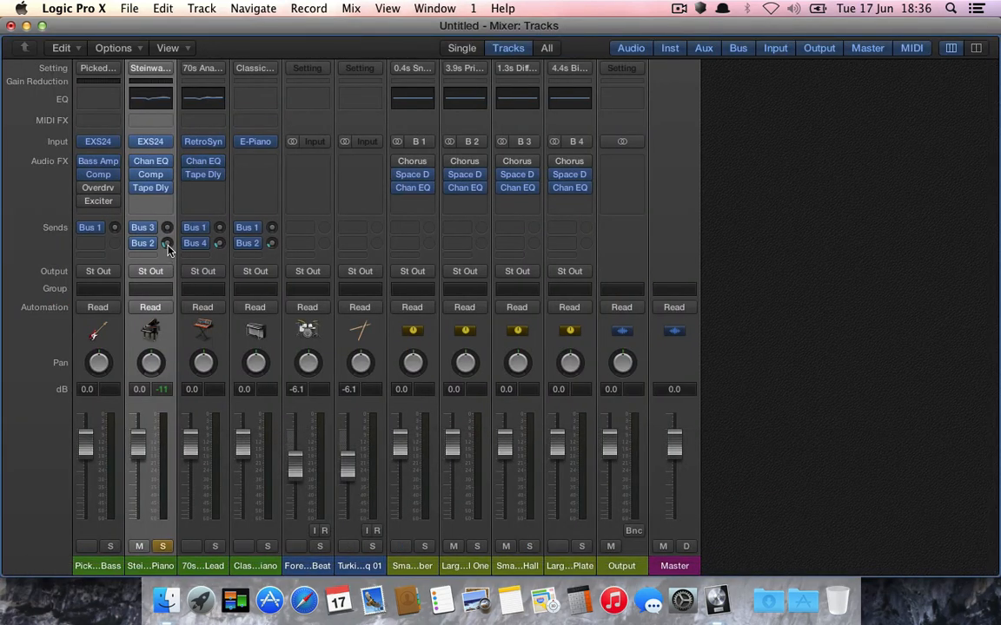
scroll(141, 417, "down", 1)
scroll(146, 244, "up", 1)
left_click(152, 193)
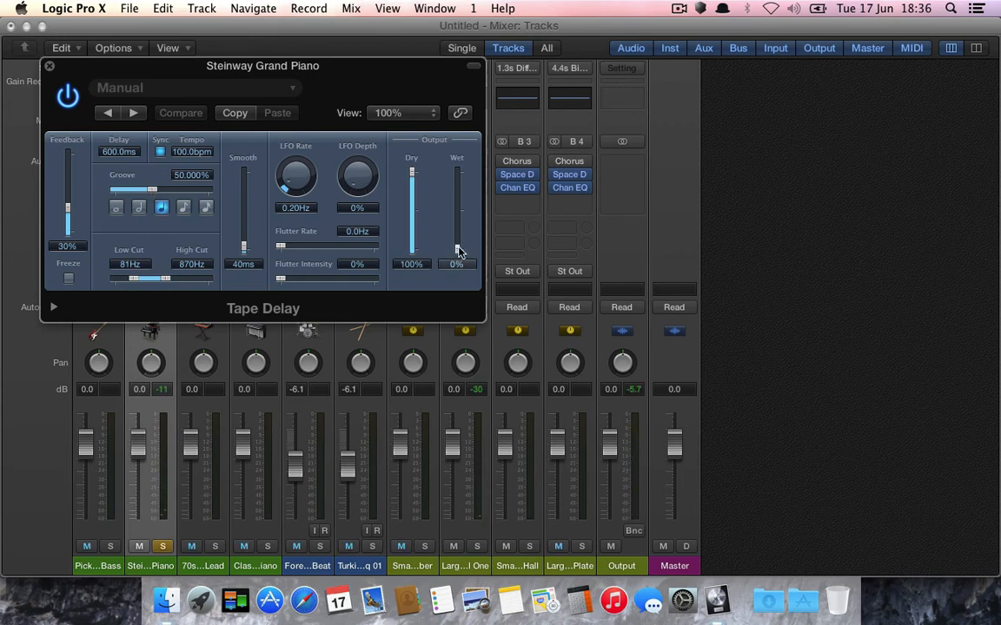
left_click_drag(458, 251, 457, 209)
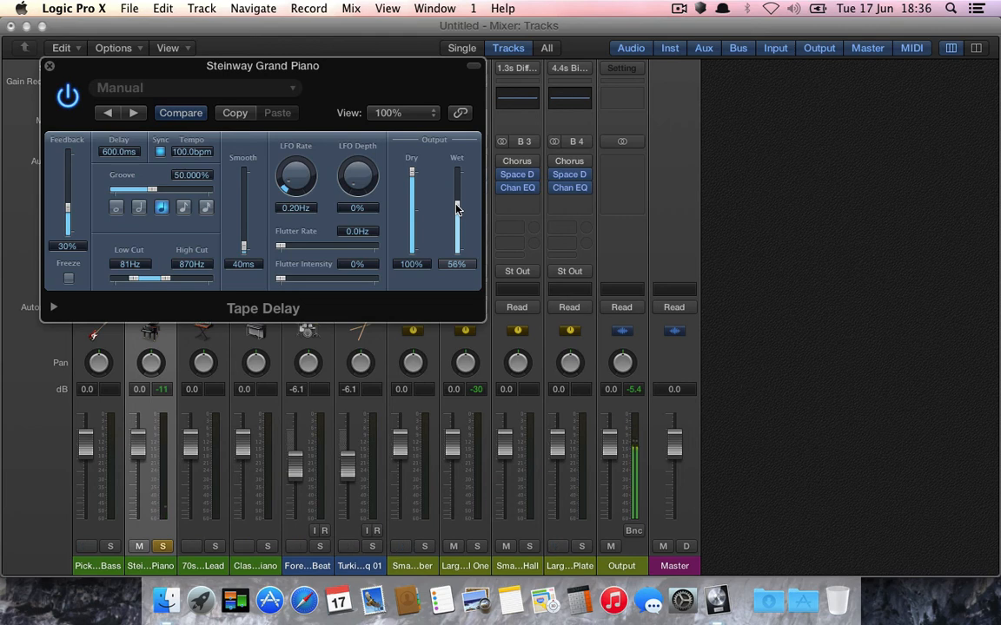
left_click_drag(458, 209, 458, 196)
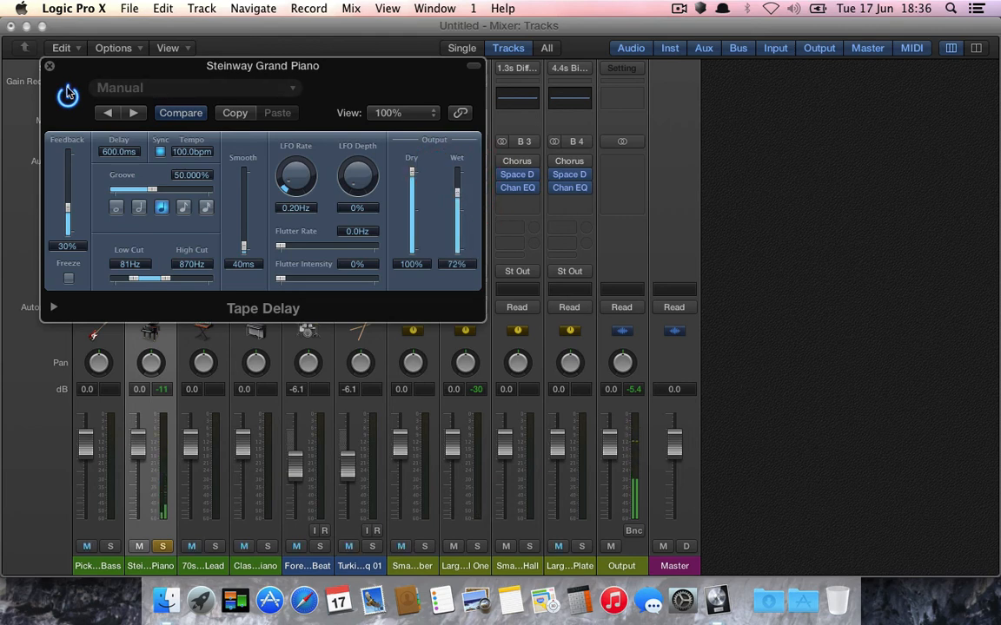
left_click(50, 66)
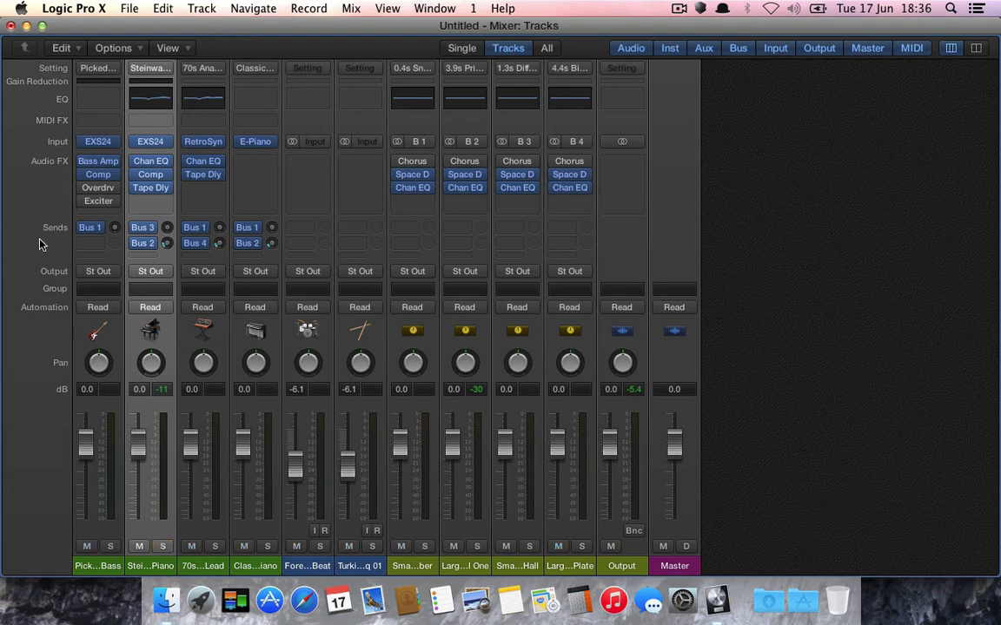
left_click(11, 25)
left_click(578, 330)
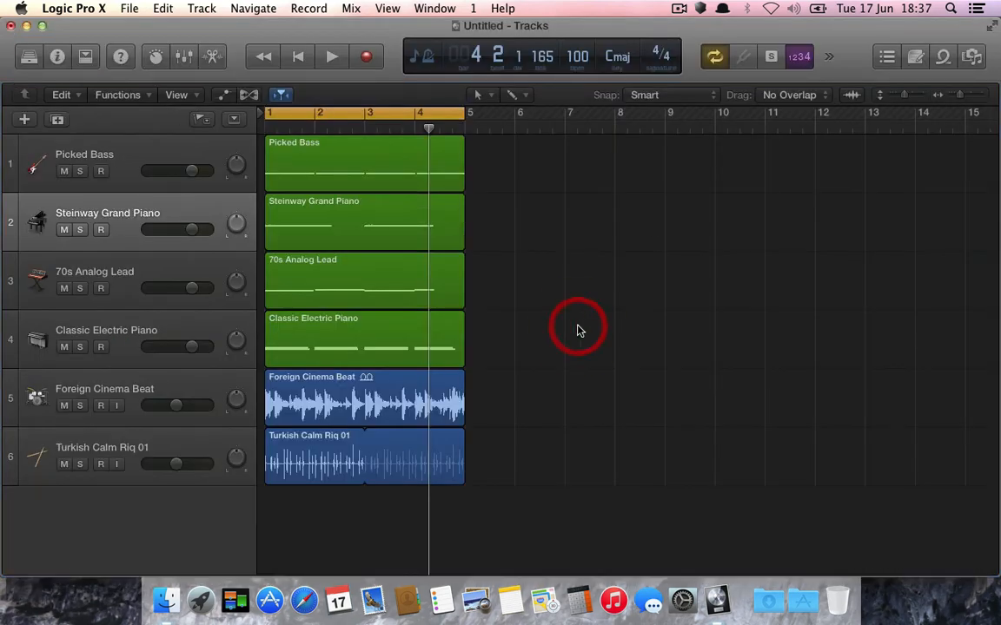
- Examine the enabled additional options in the advanced preferences, then close them
left_click(828, 58)
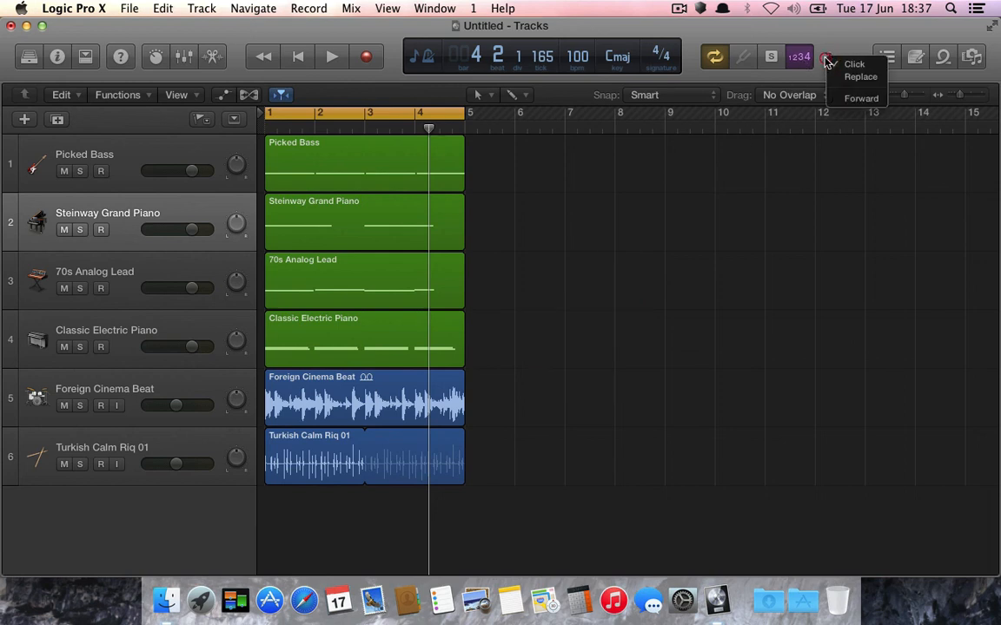
left_click(633, 286)
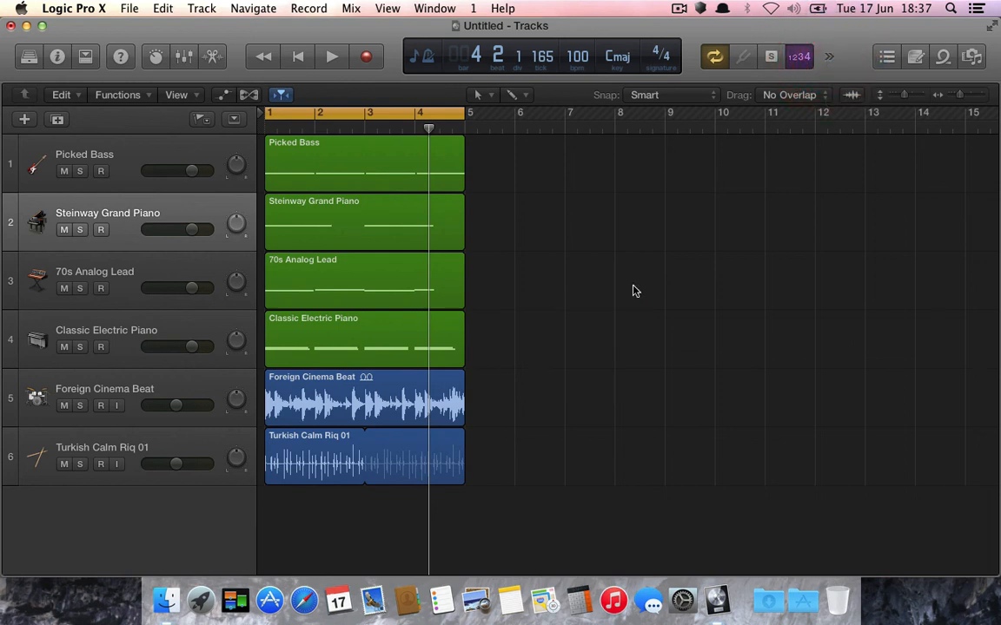
left_click(52, 7)
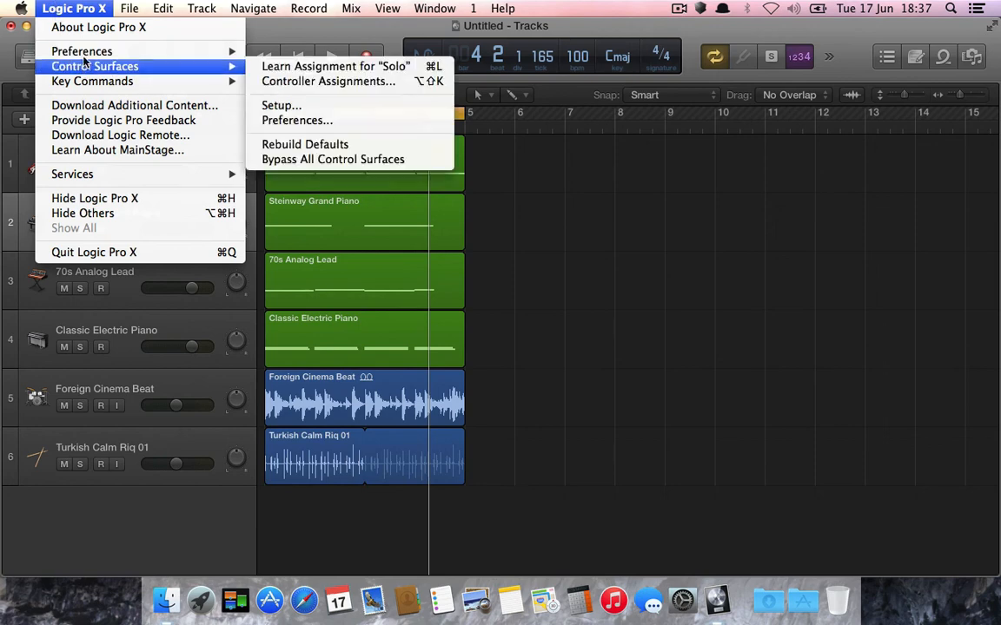
mouse_move(87, 59)
left_click(305, 52)
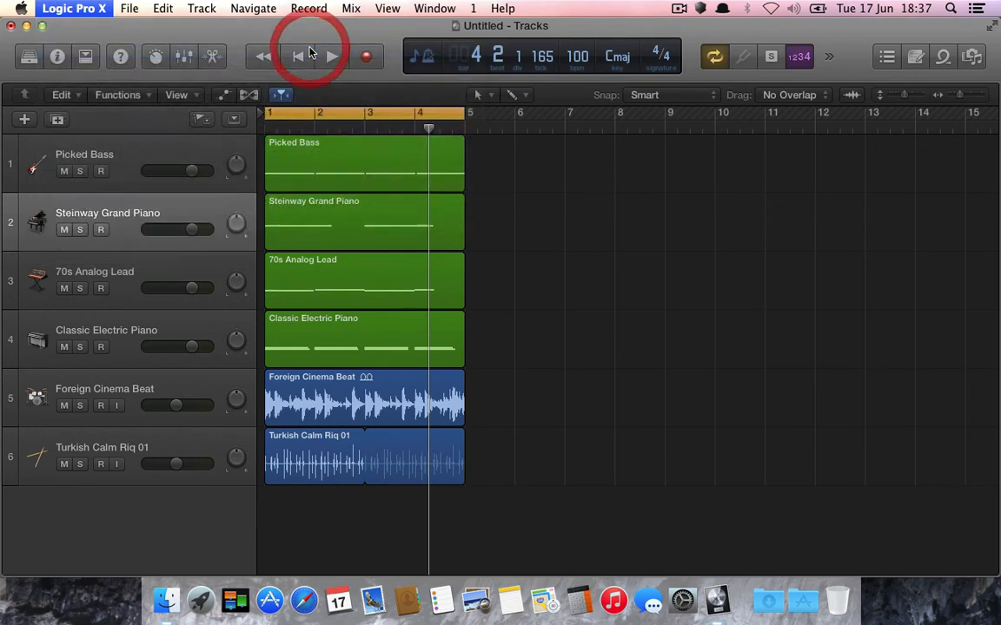
left_click(444, 109)
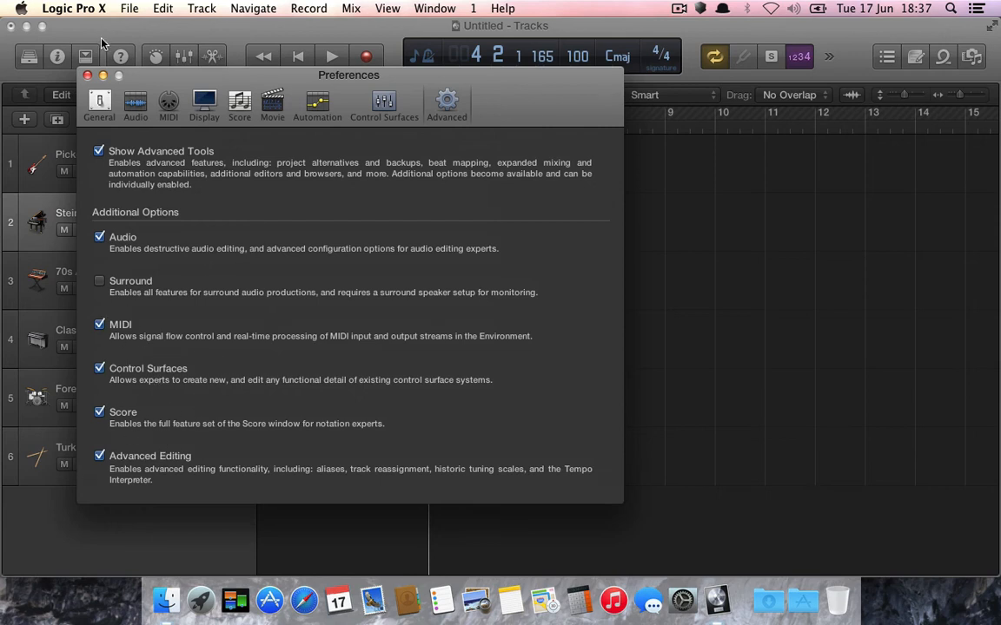
left_click(89, 76)
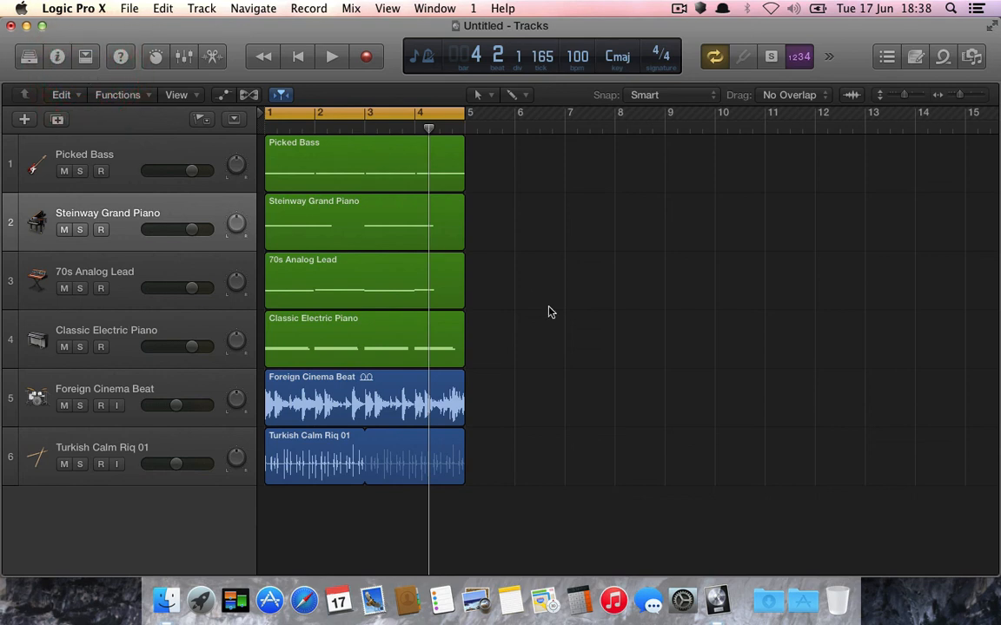
- Audition the cycle, solo the 70s Analog Lead track and open its region in the Piano Roll
key("space")
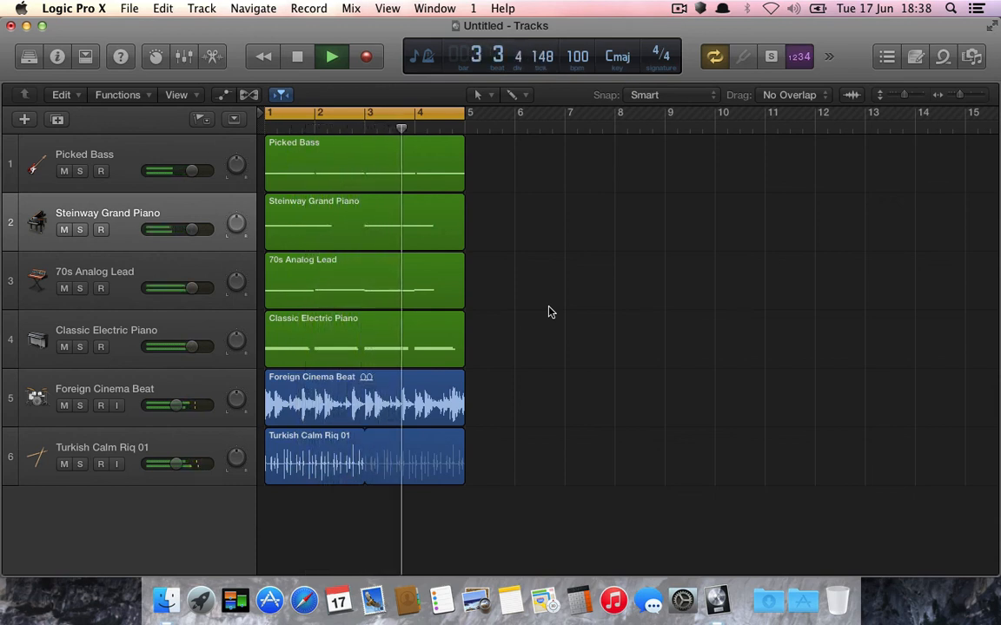
key("space")
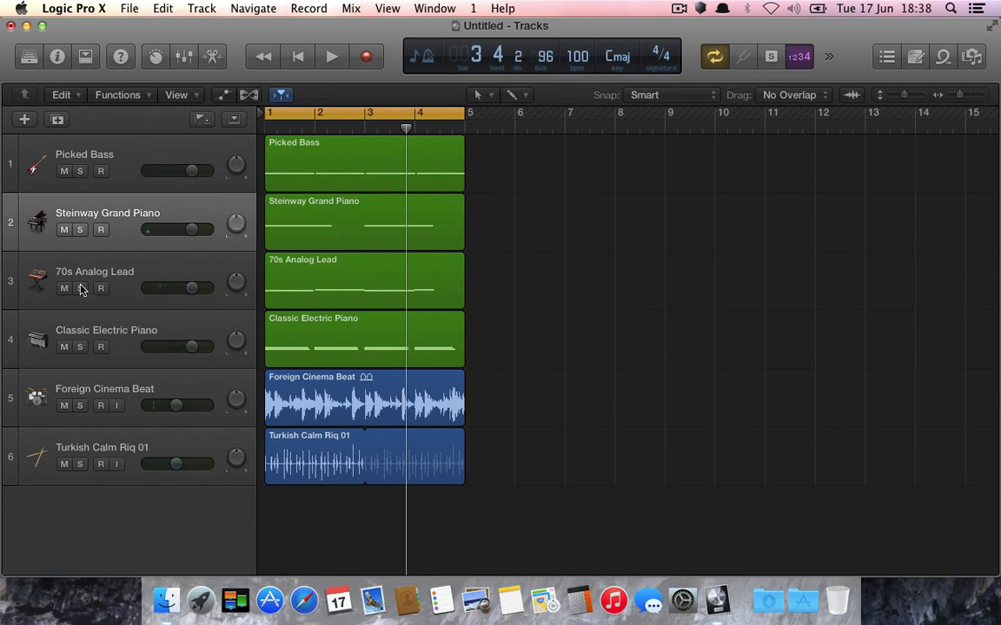
left_click(50, 285)
double_click(328, 263)
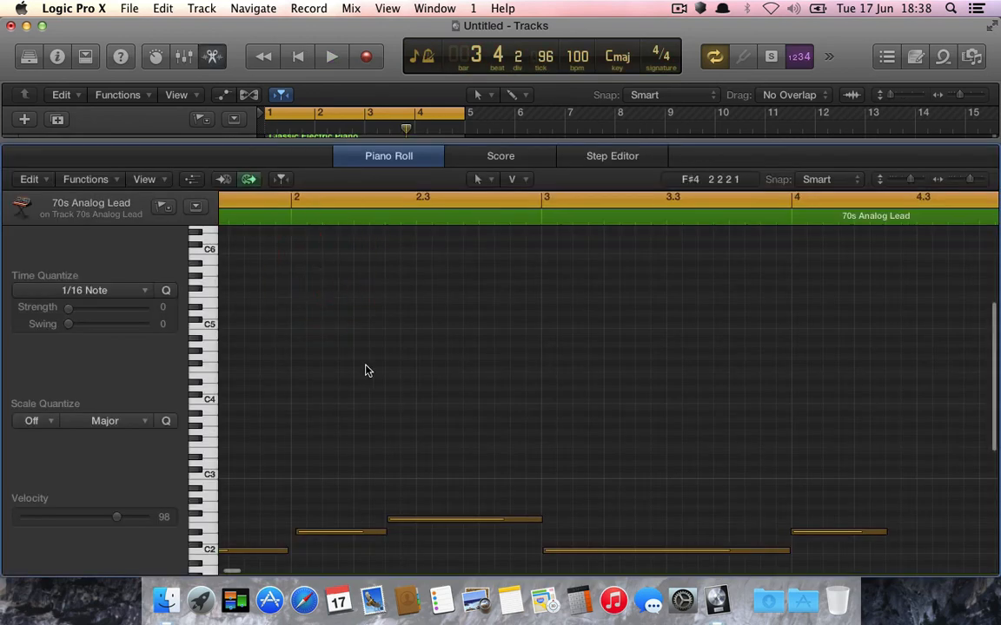
- Extend the 70s Analog Lead's last note to the end of bar 4, then close the Piano Roll and unsolo the track
scroll(363, 369, "left", 5)
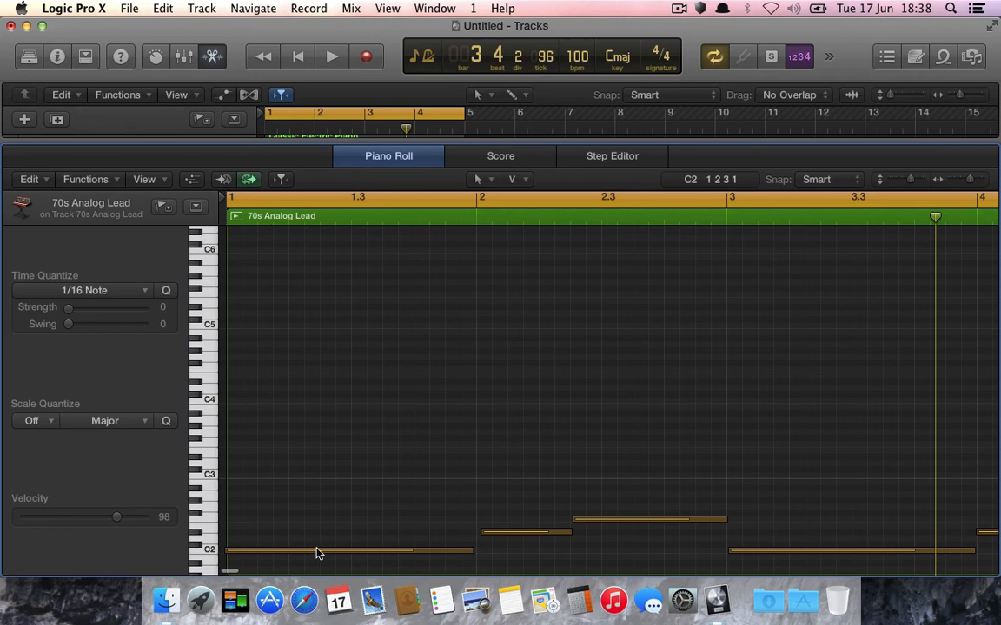
left_click_drag(305, 553, 313, 552)
scroll(399, 385, "right", 5)
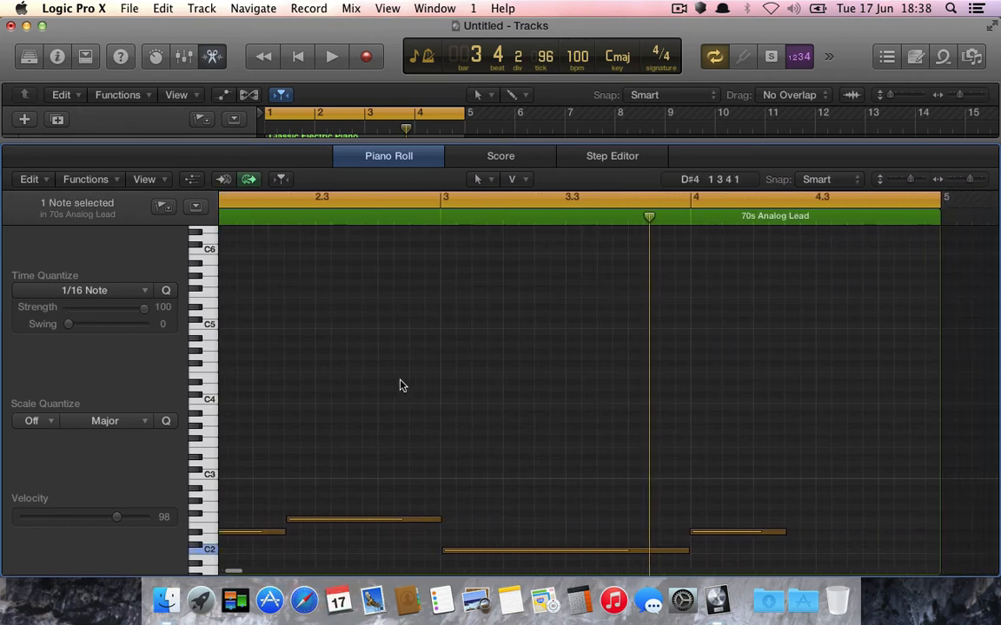
left_click_drag(785, 532, 939, 532)
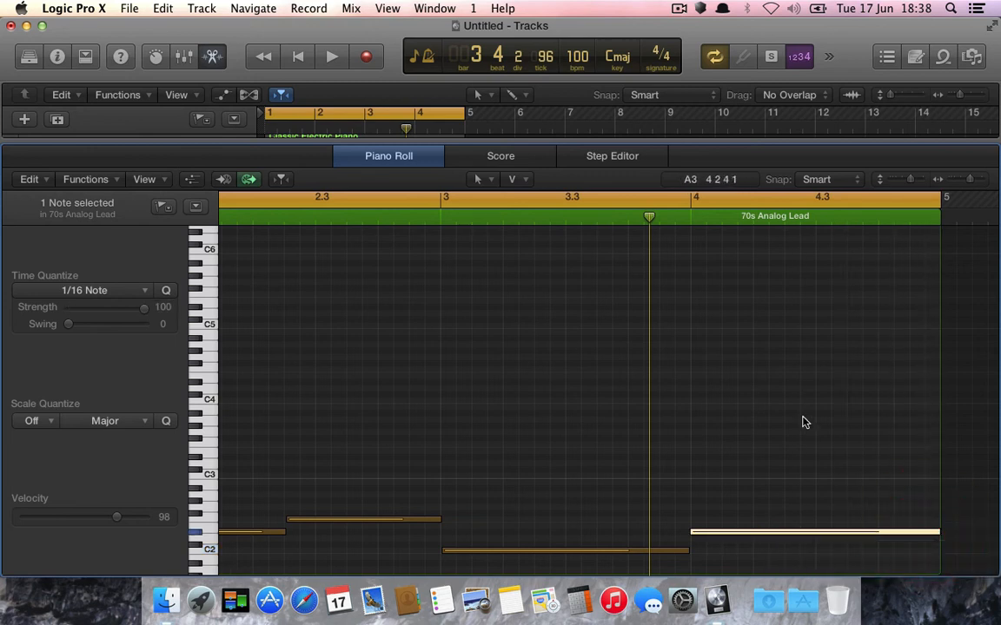
key("e")
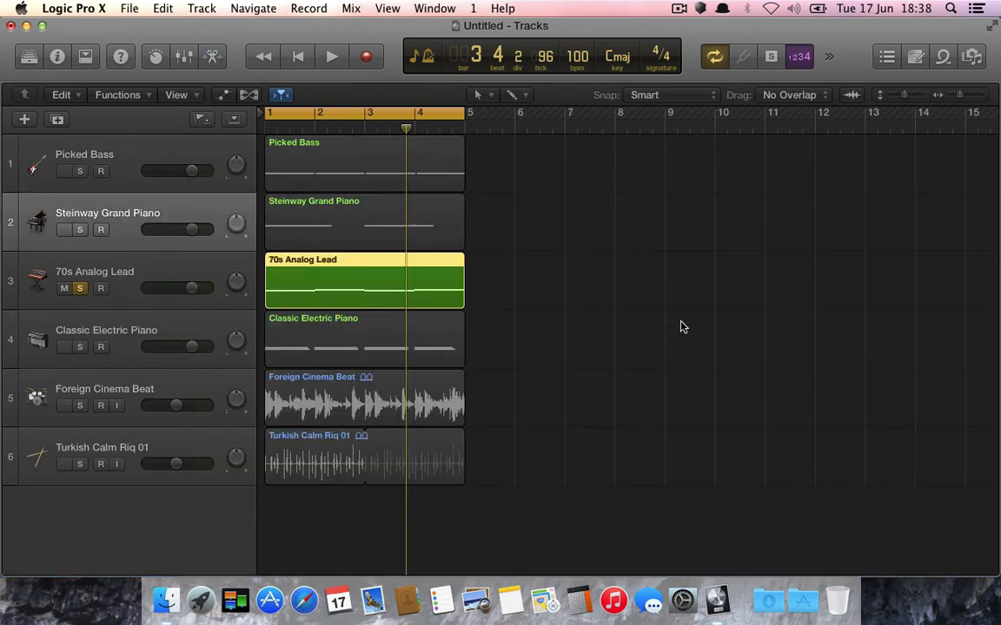
left_click(79, 288)
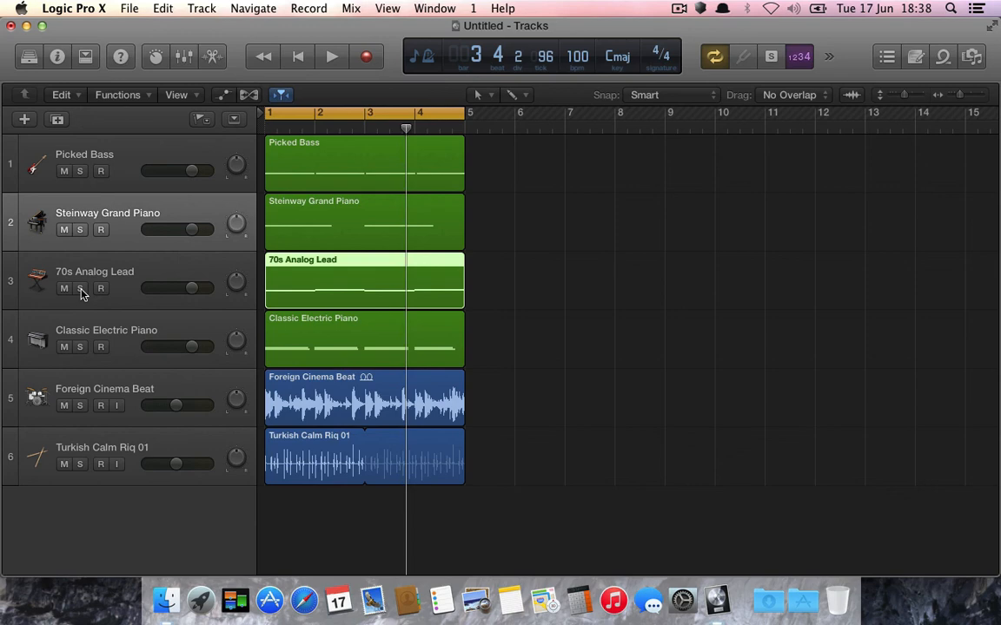
- In the Mixer, solo the 70s Analog Lead and set its volume to -5.2 dB, pan to +38 and Bus 4 send to -13.2 dB
key("super+2")
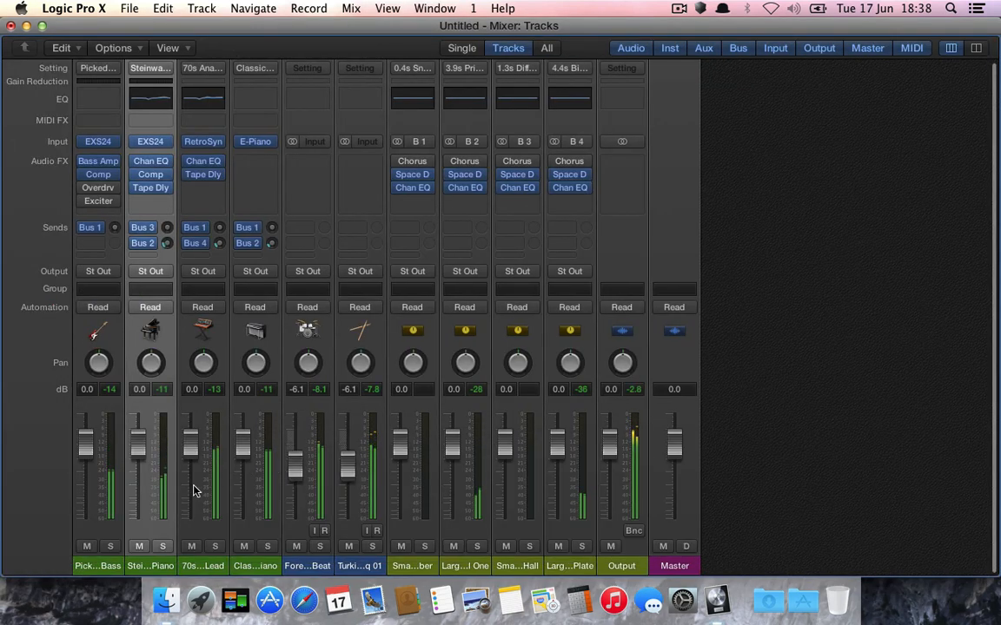
left_click_drag(194, 452, 192, 496)
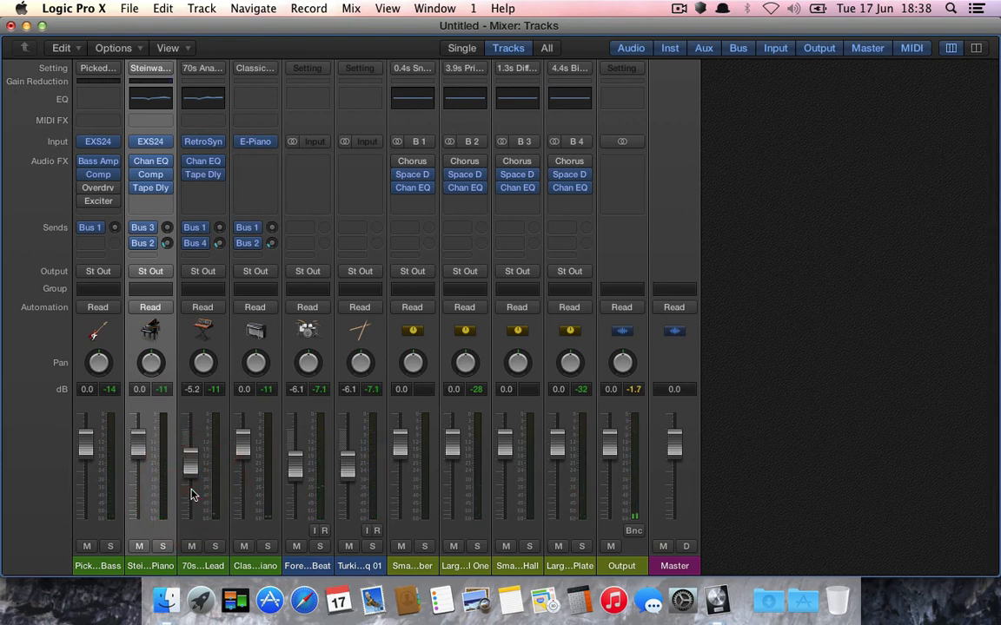
left_click(215, 546)
left_click_drag(203, 364, 196, 306)
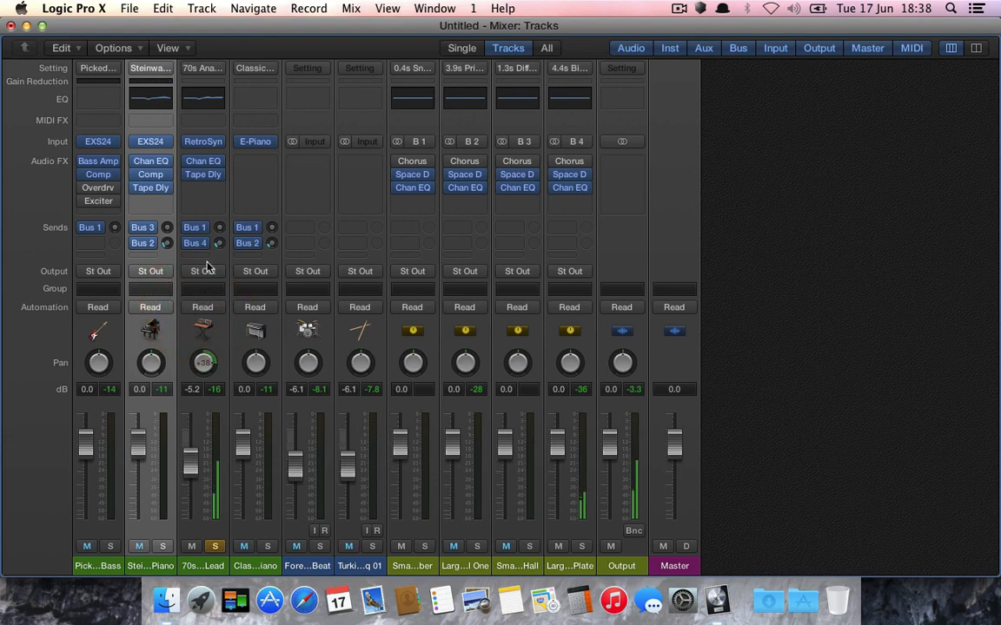
left_click_drag(218, 243, 219, 215)
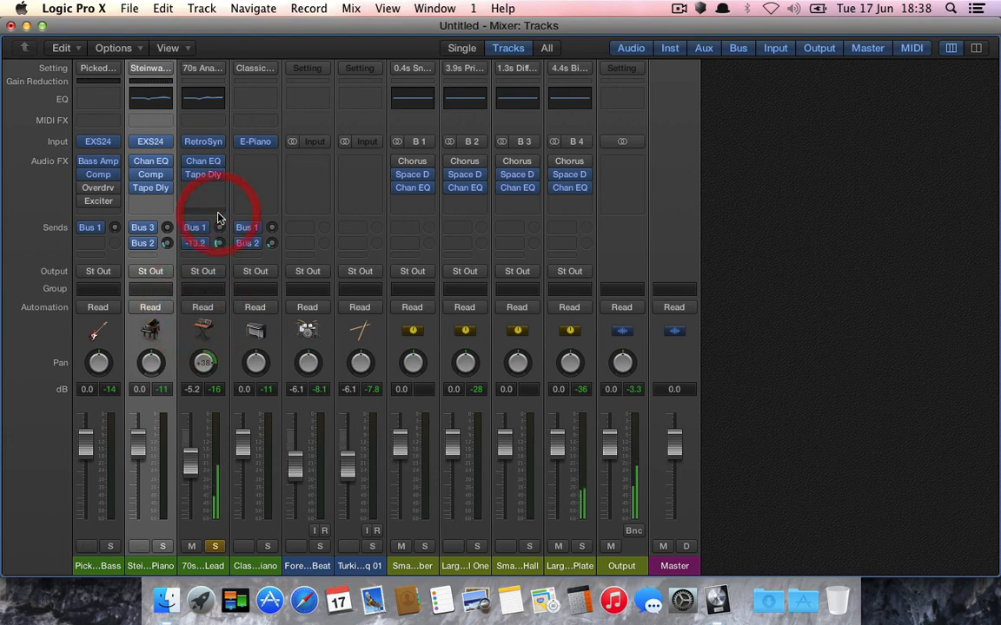
- Solo the Classic Electric Piano, raise its Bus 2 send, and move the Steinway Grand Piano's Tape Delay onto its channel
left_click(266, 546)
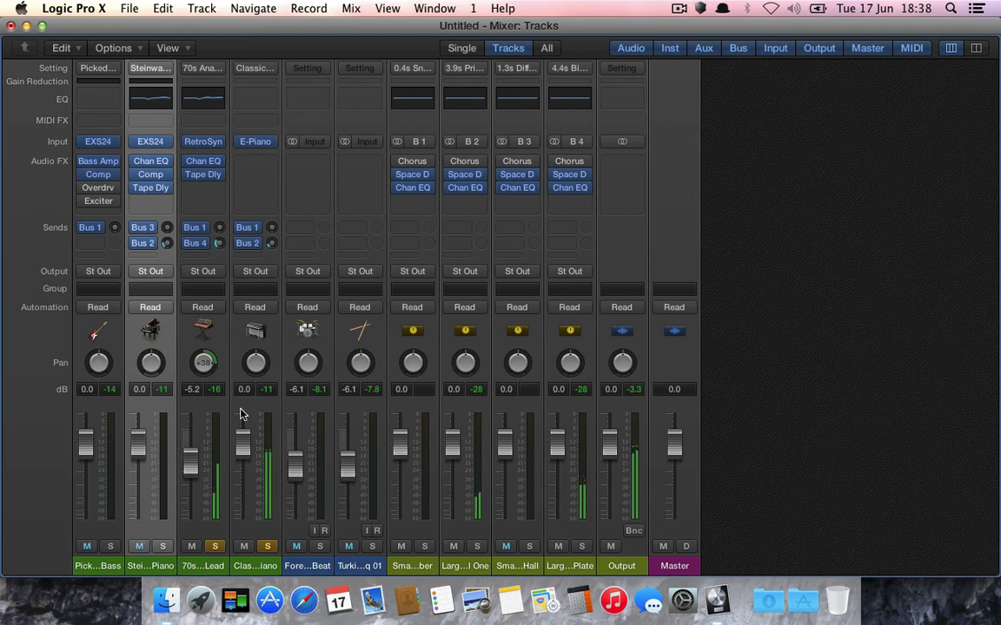
left_click_drag(270, 245, 271, 215)
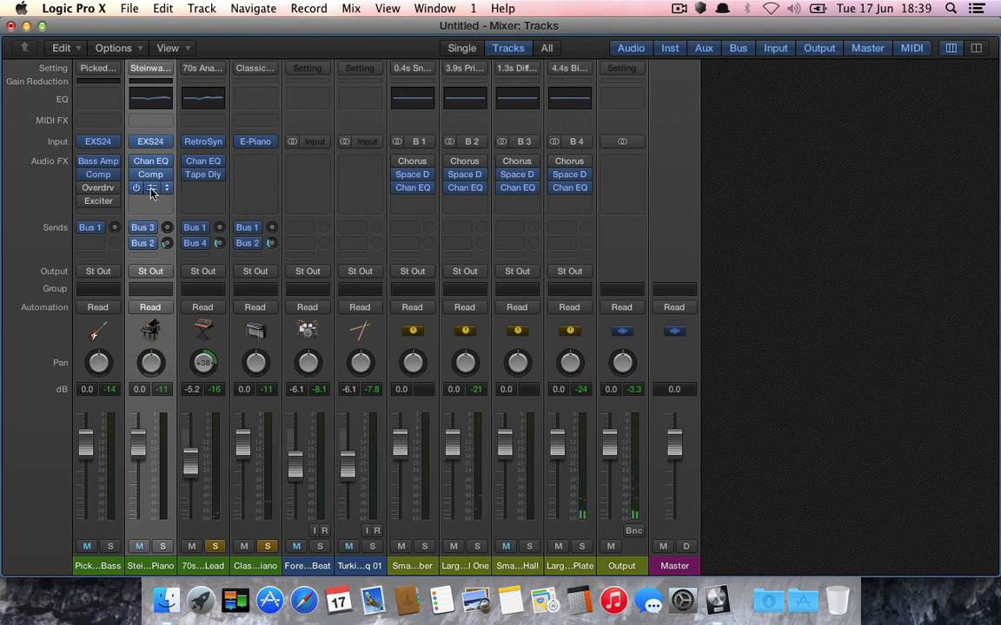
left_click_drag(150, 191, 256, 169)
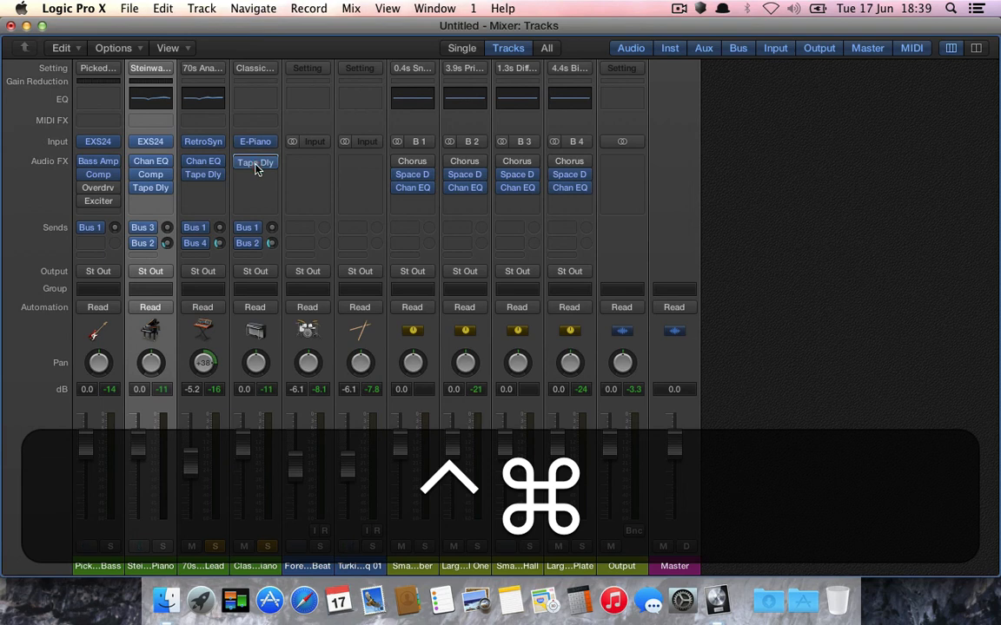
left_click_drag(255, 168, 256, 169)
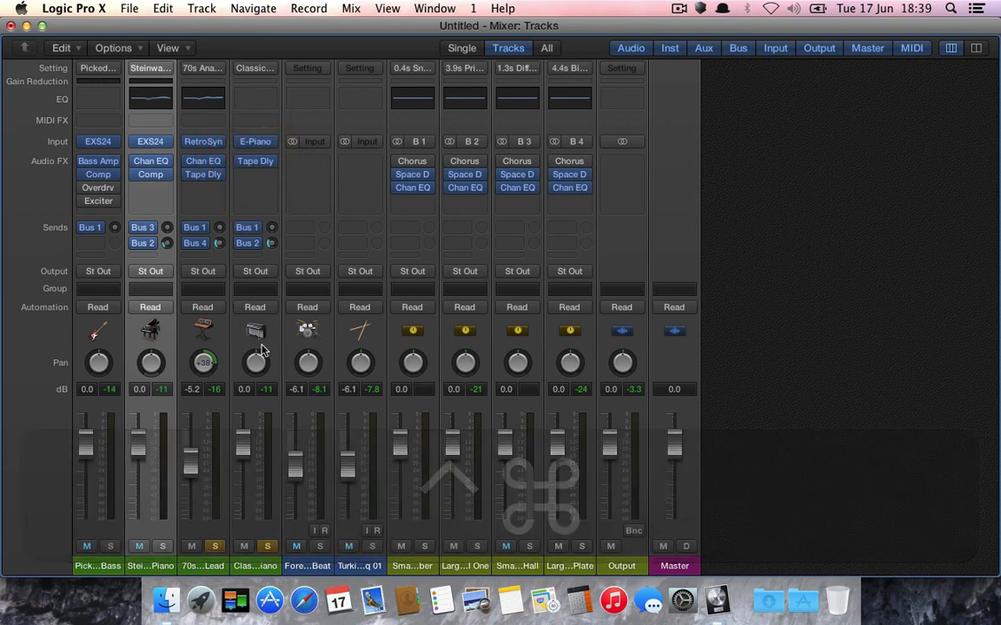
- Unsolo the 70s Analog Lead and audition the Classic Electric Piano alone
left_click(218, 548)
key("space")
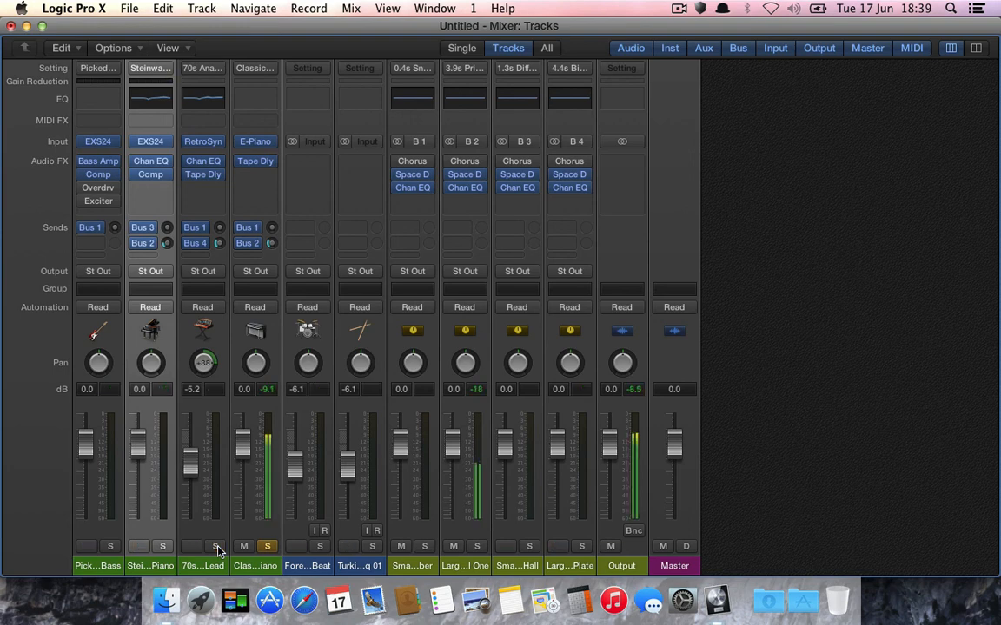
key("space")
- Pan the 70s Analog Lead to -50 and the Classic Electric Piano to +55
double_click(214, 368)
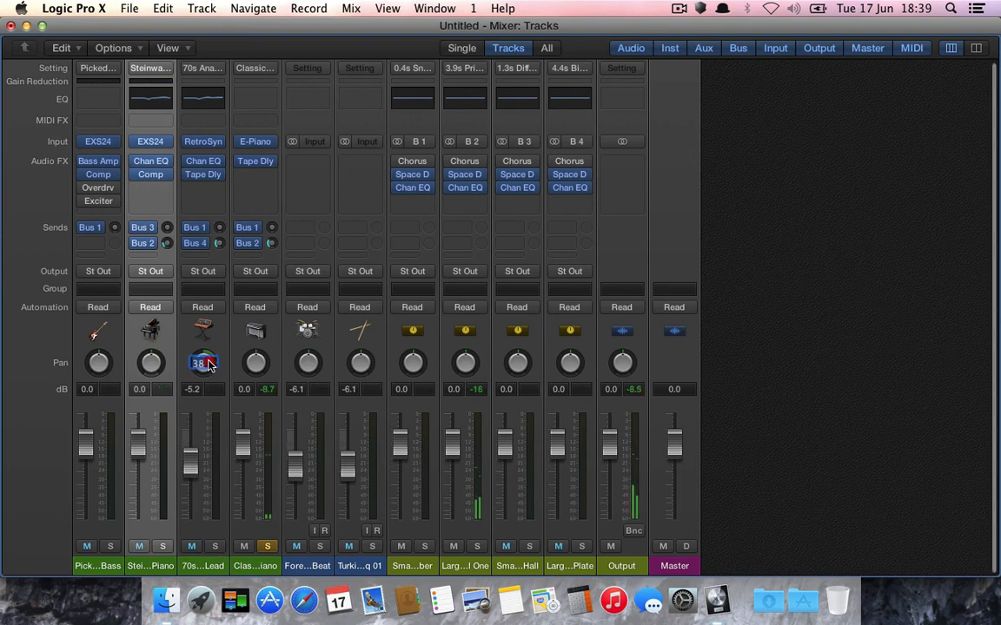
left_click(212, 423)
left_click_drag(214, 368, 226, 492)
left_click_drag(257, 376, 252, 292)
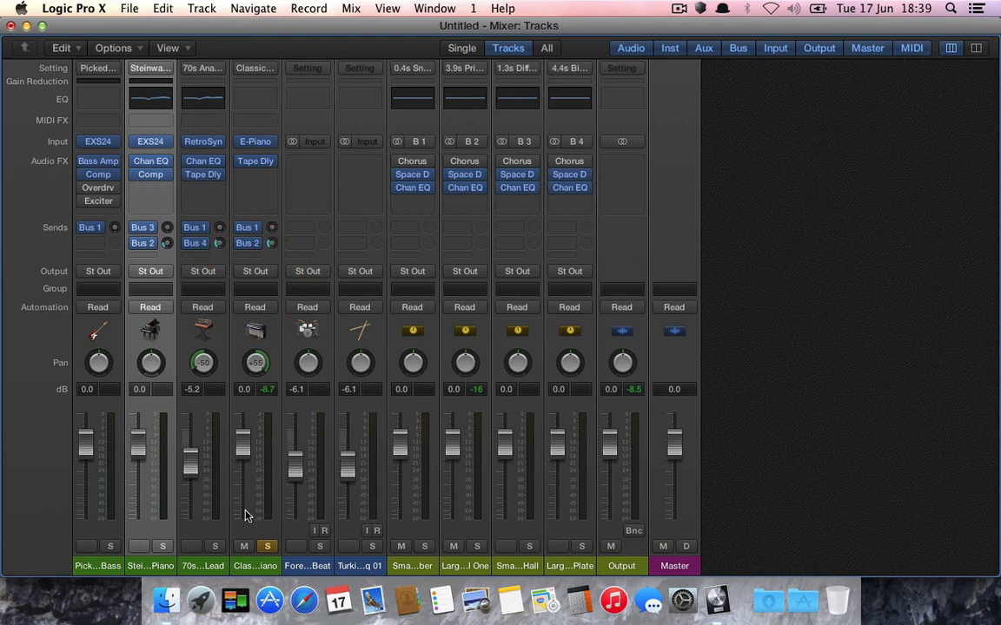
- Play the soloed 70s Analog Lead and Classic Electric Piano together and set the electric piano's pan to +21
left_click(217, 548)
key("space")
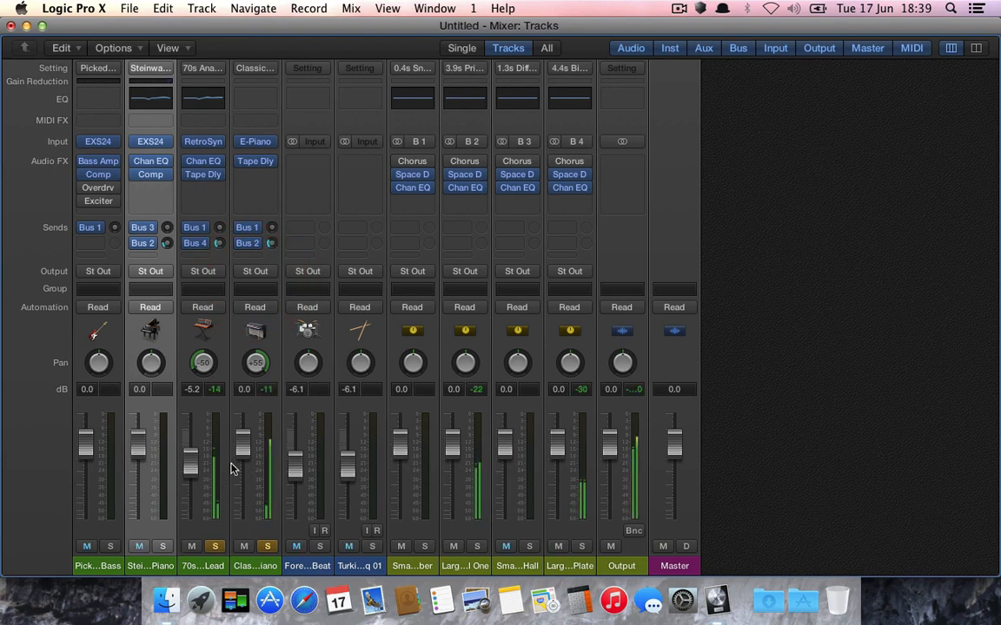
left_click_drag(265, 369, 259, 421)
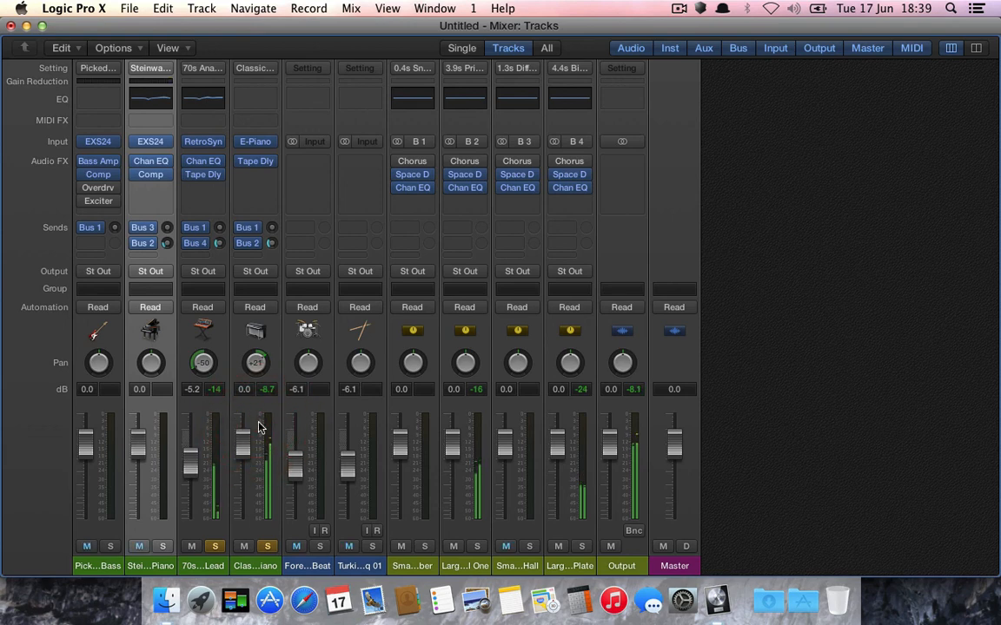
- Put a Tape Delay back on the Steinway Grand Piano channel and clear the track solos
key("ctrl+s")
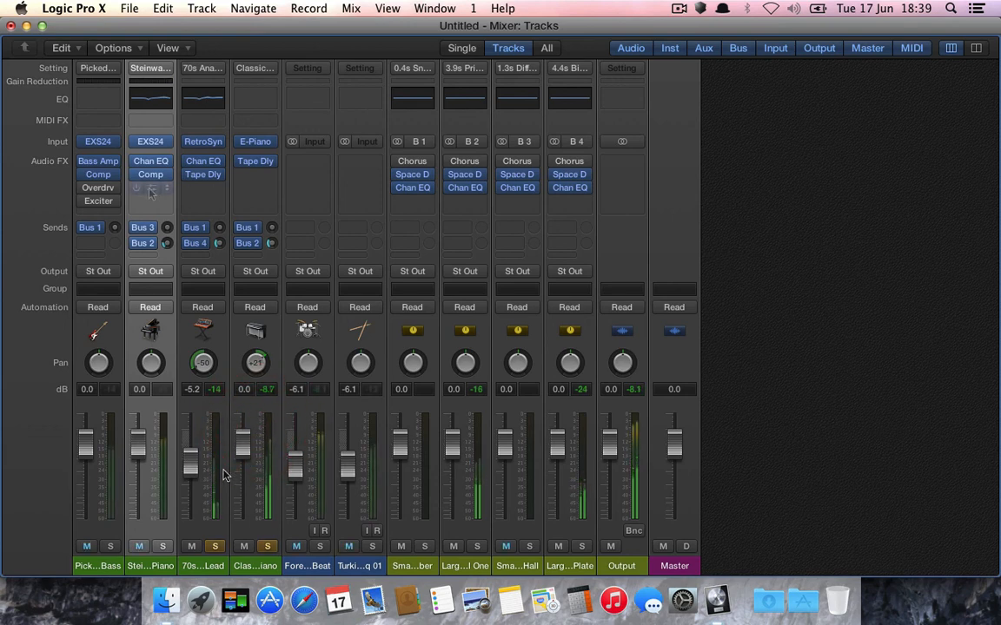
mouse_move(151, 191)
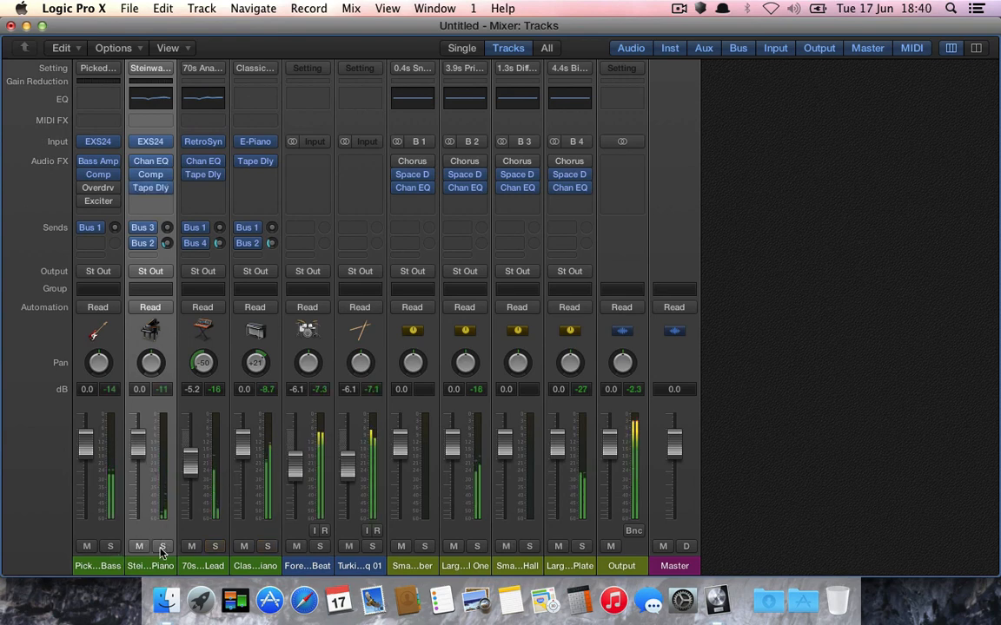
- Solo Turkish Calm Riq 01, pan it to +20 and add a send to Bus 4 (Large Plate/4.4s Big Plate)
left_click(372, 547)
left_click_drag(356, 372, 351, 338)
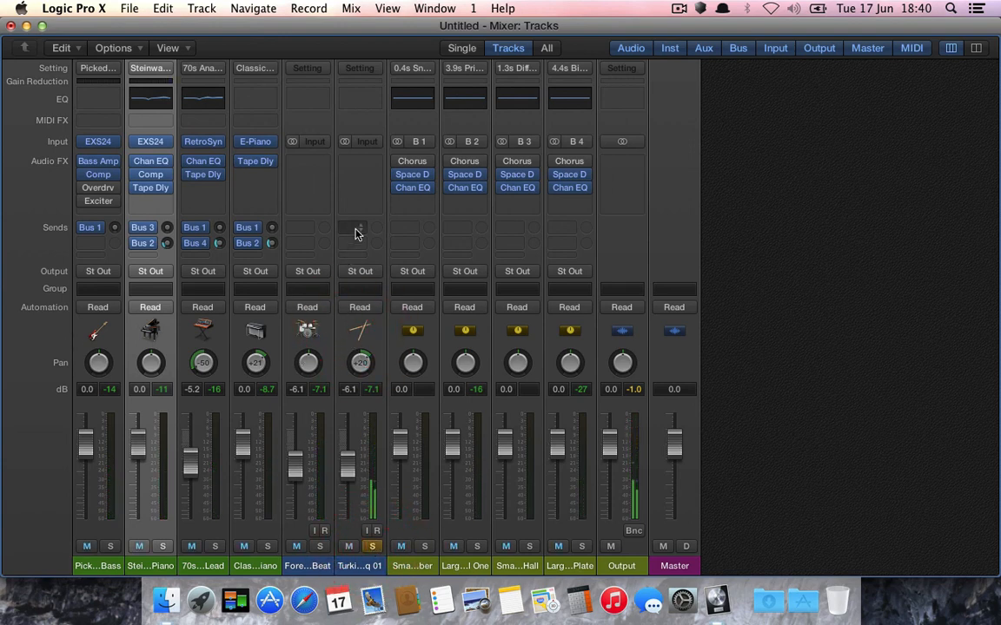
left_click(357, 228)
mouse_move(384, 304)
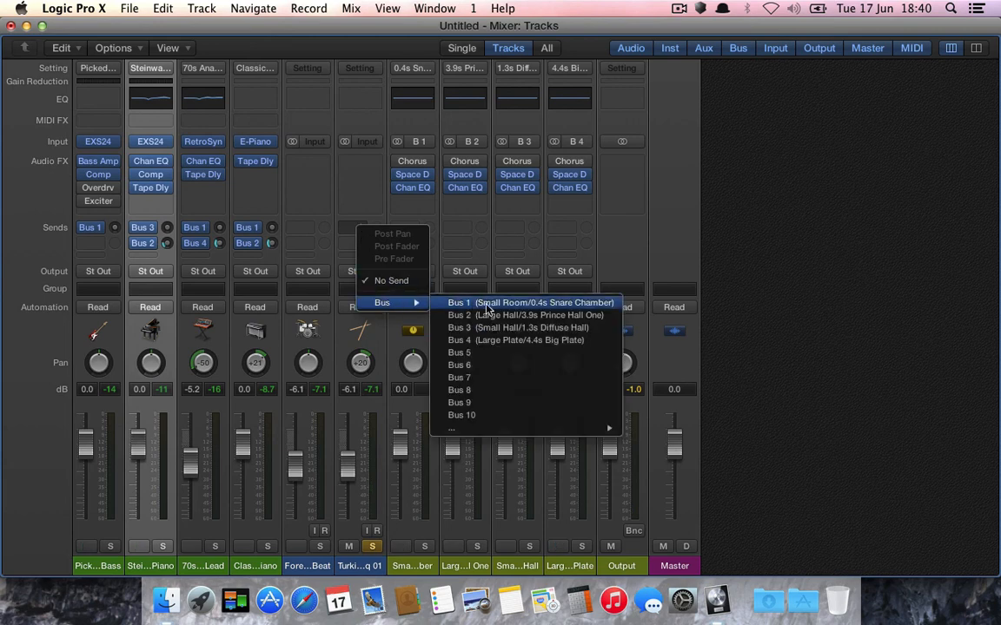
left_click(511, 340)
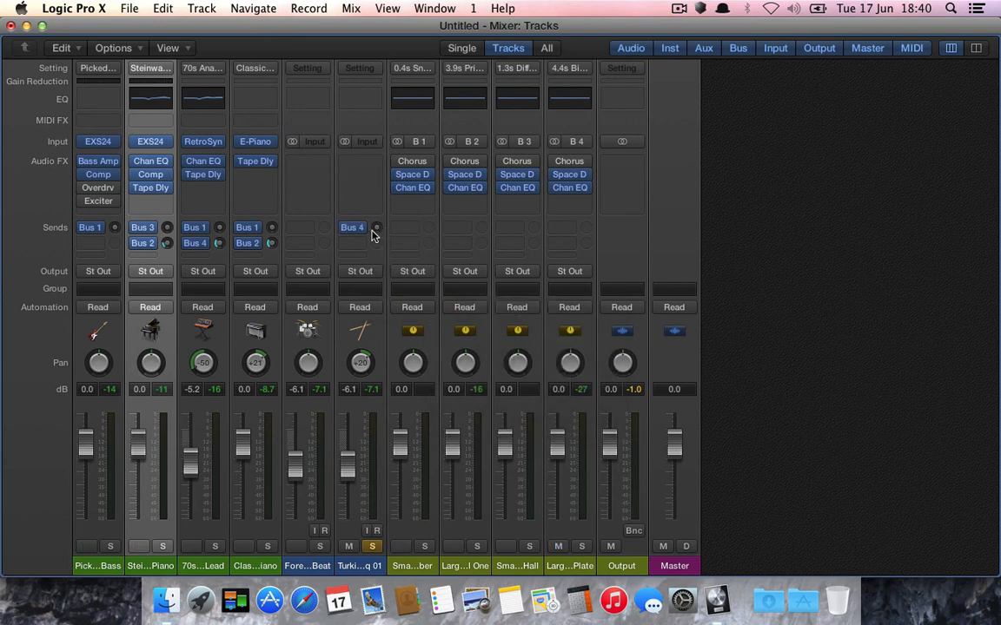
- Raise Turkish Calm Riq 01's Bus 4 send to about -8.2 dB during playback, then unsolo it and close the Mixer
key("space")
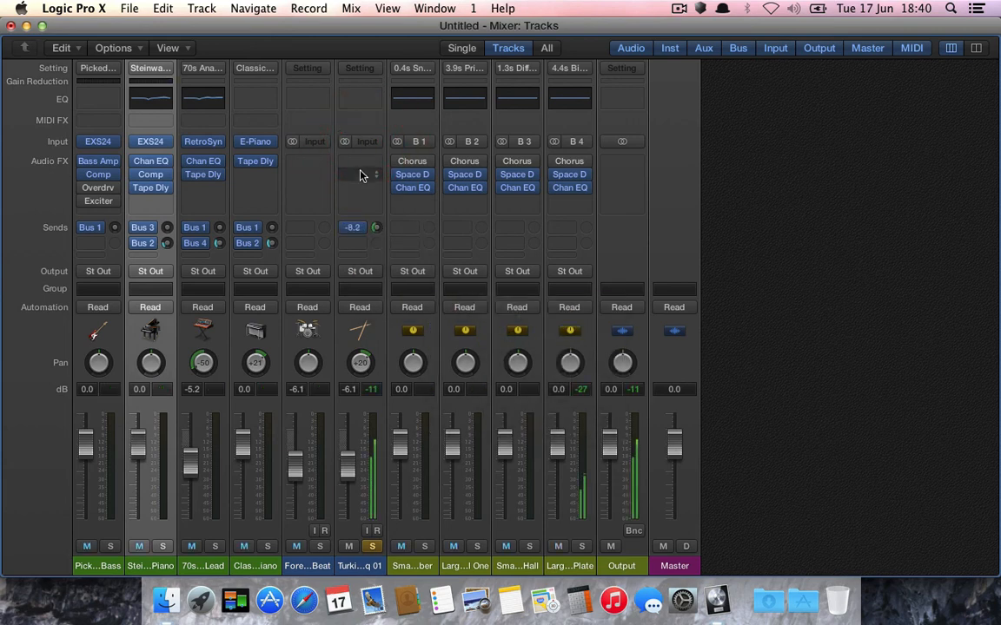
left_click_drag(377, 239, 380, 254)
key("space")
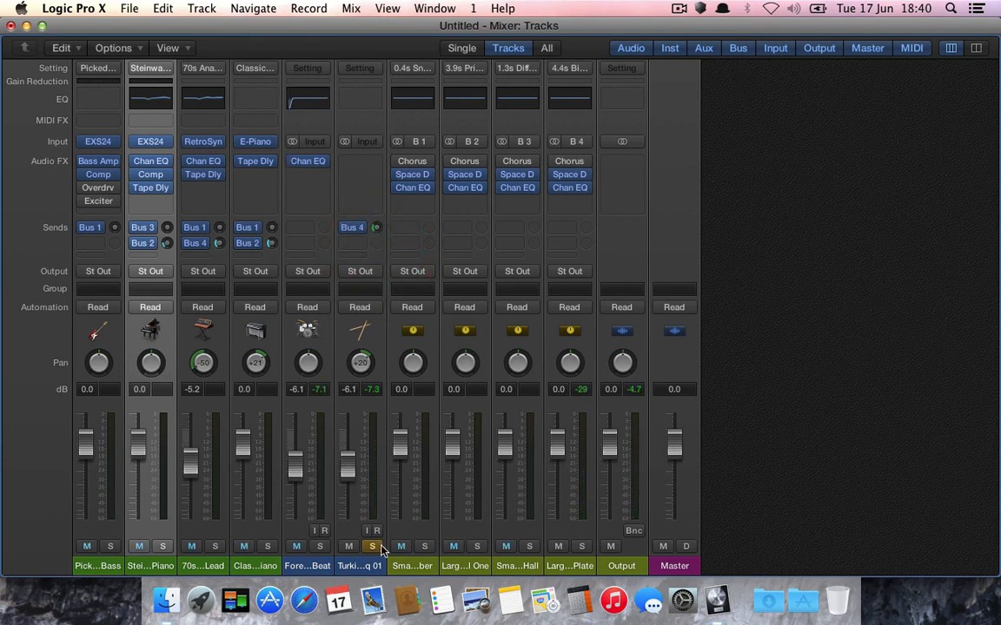
left_click(380, 546)
left_click(10, 25)
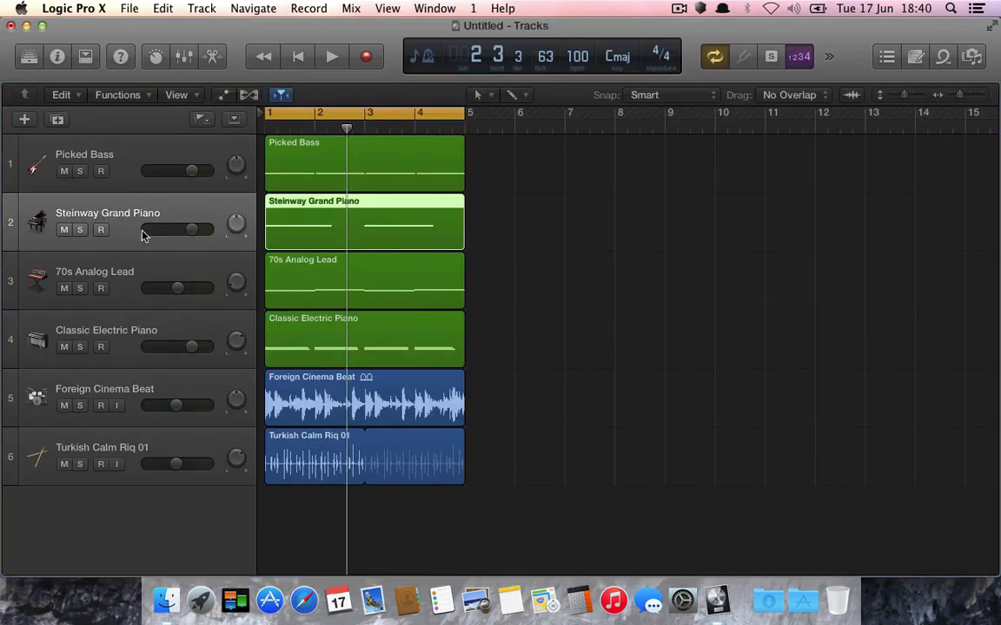
key("space")
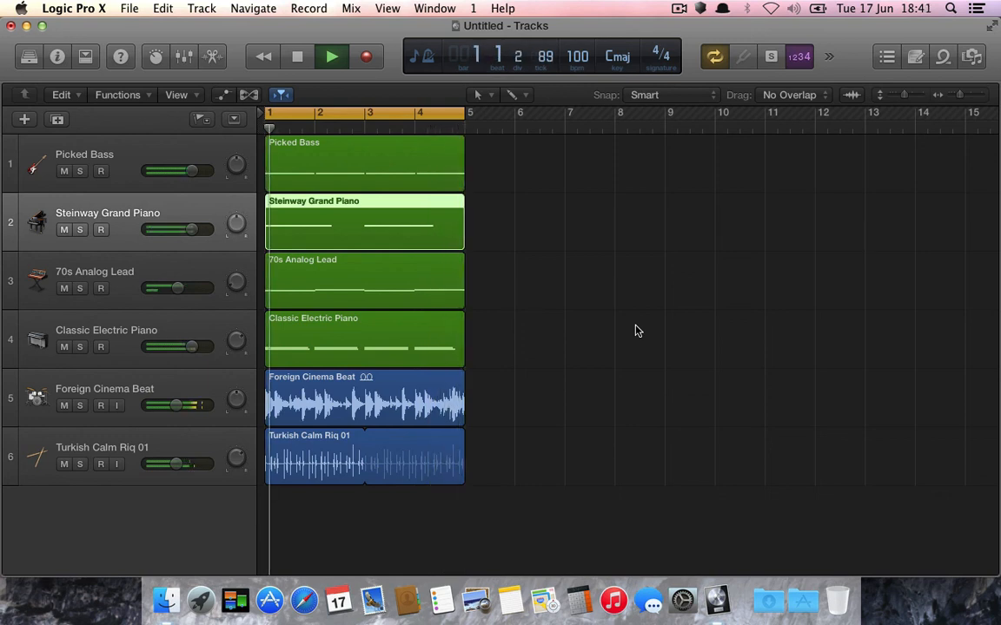
key("space")
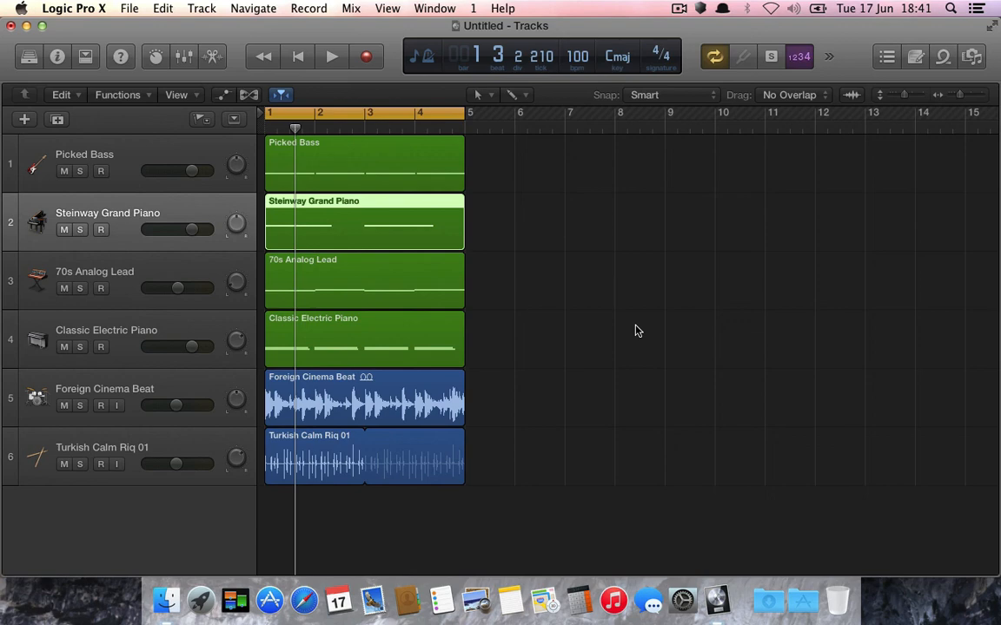
key("super+2")
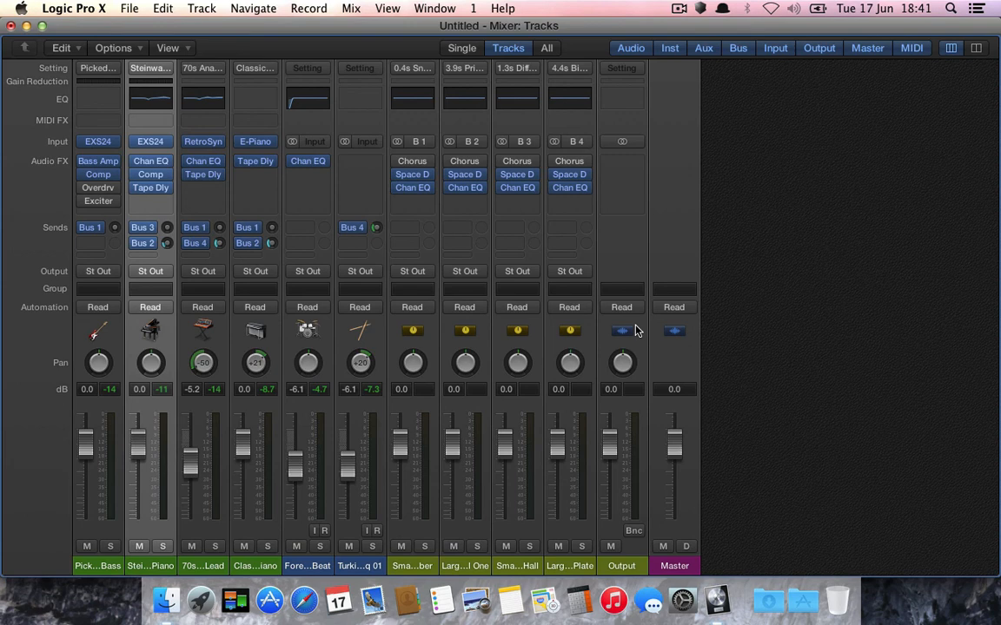
left_click(11, 25)
left_click(602, 382)
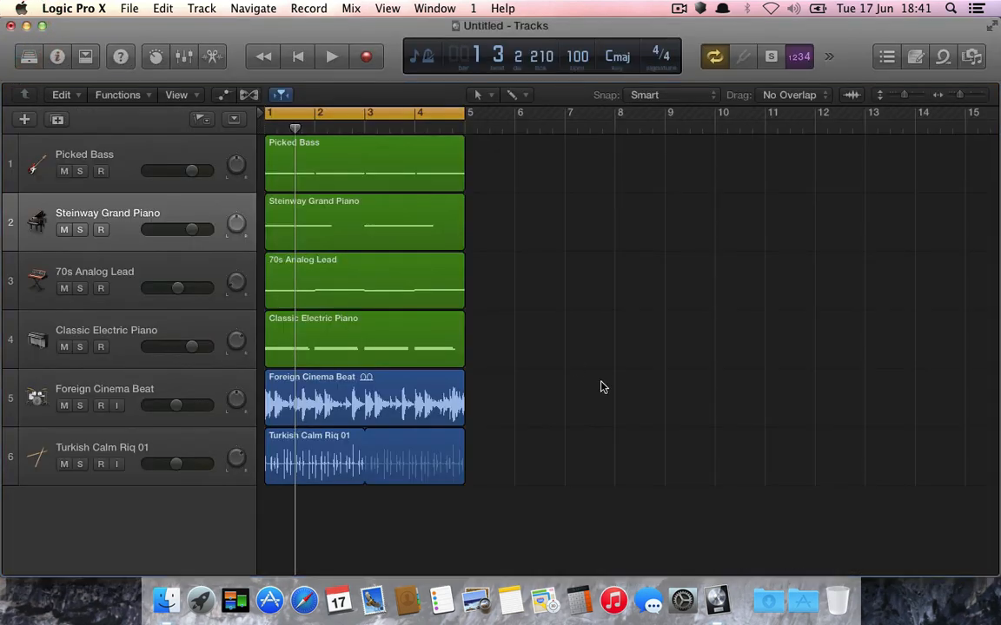